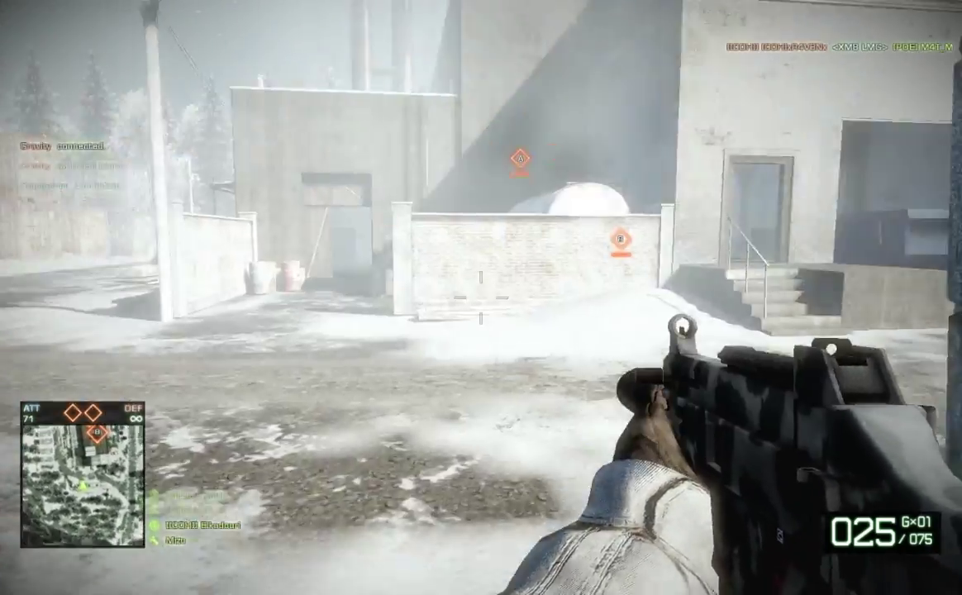
Advance toward the factory, fire the M2 CG launcher upward and check the scoreboard
key("w")
key("2")
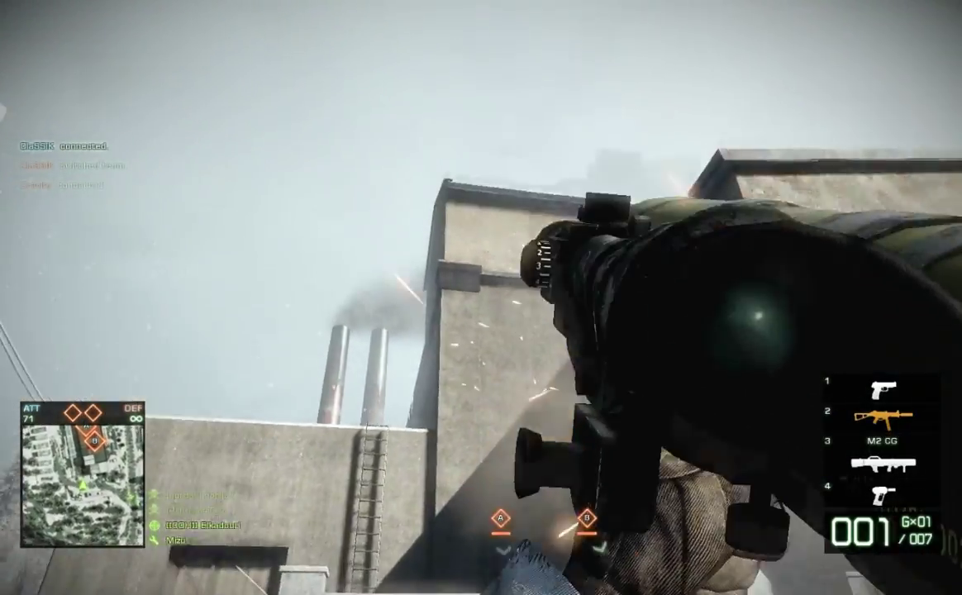
left_click(480, 297)
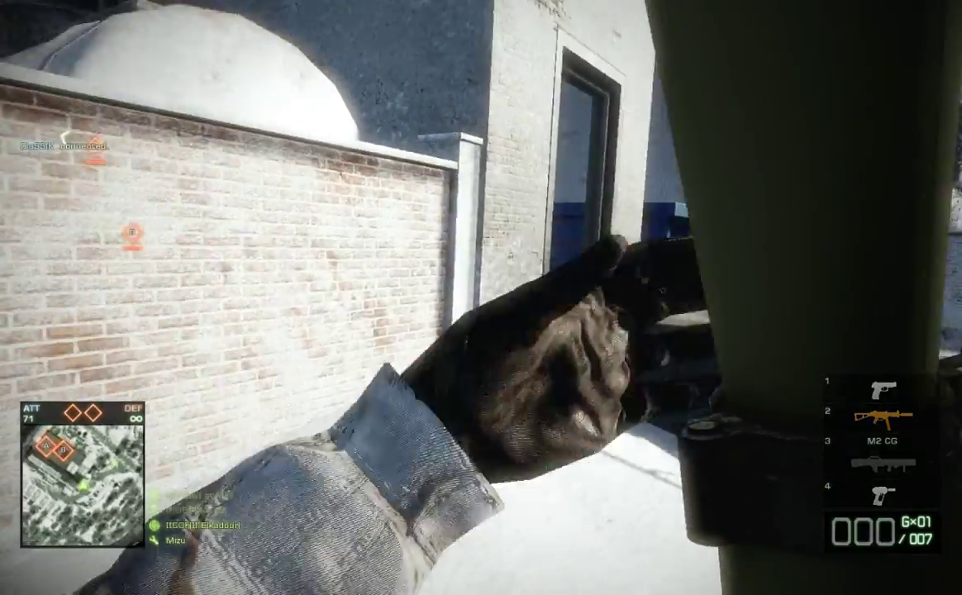
key("Tab")
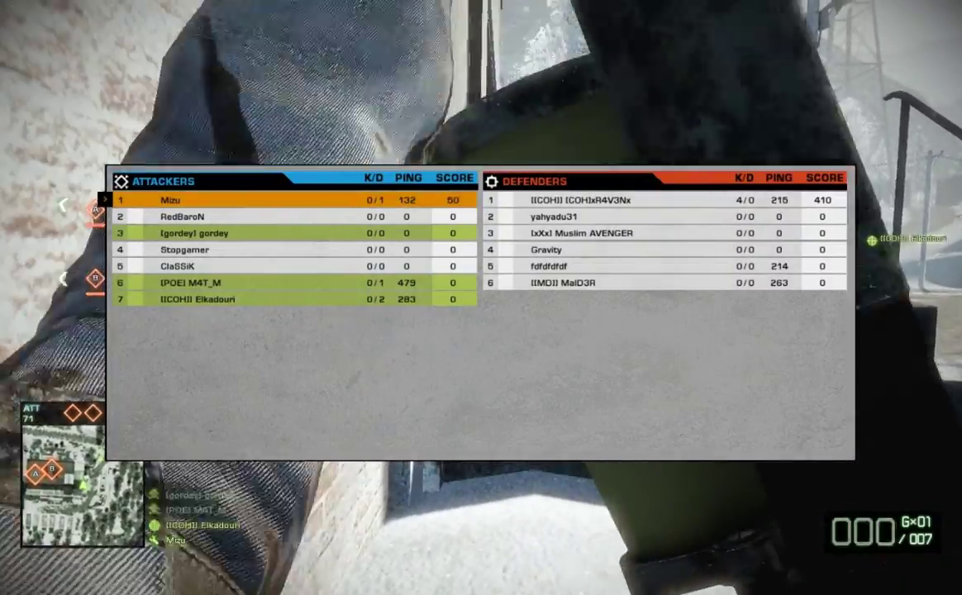
Ready the UMP SA, enter the factory through the wooden door and shoot the enemy near the staircase
key("1")
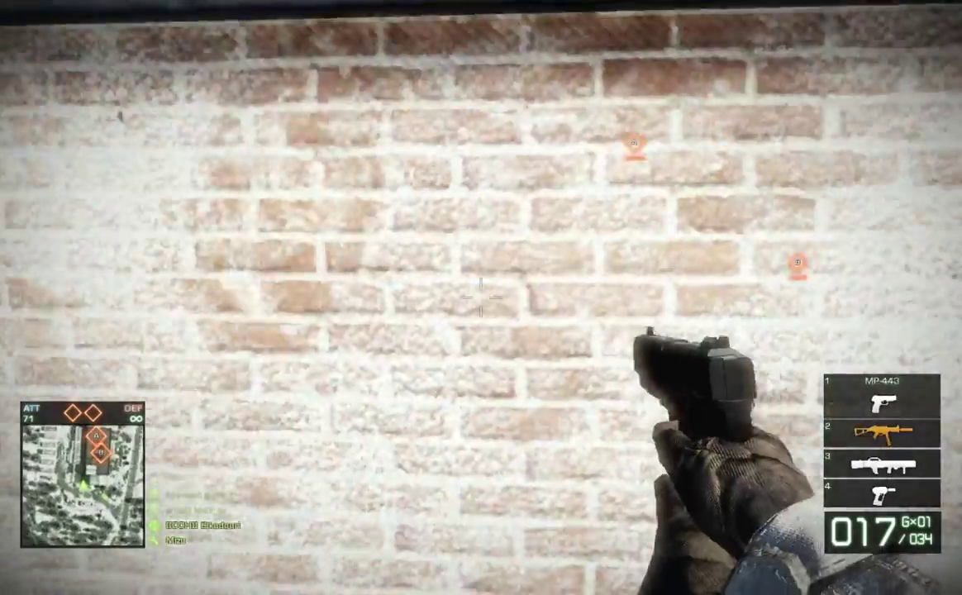
key("2")
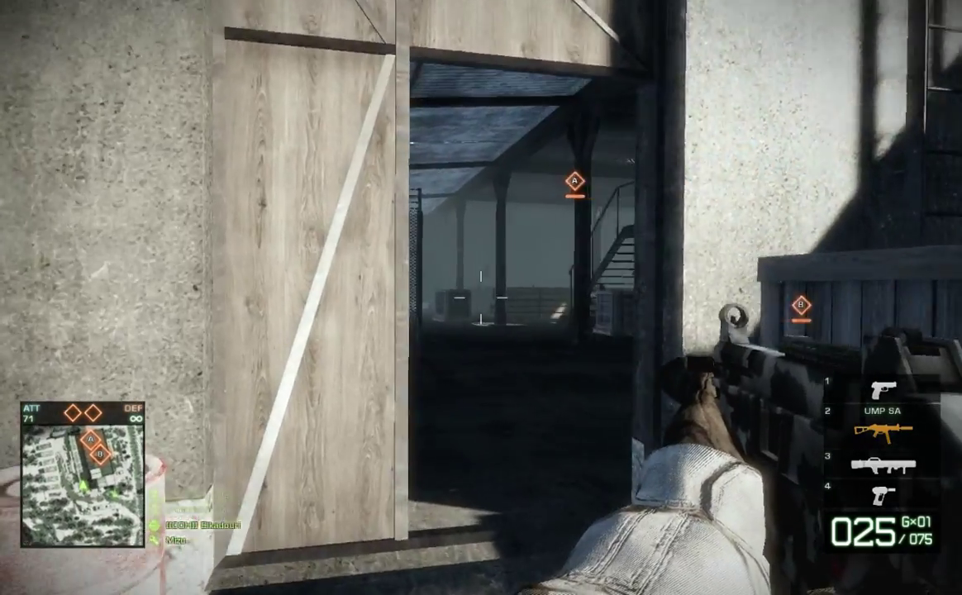
key("w")
right_click(480, 298)
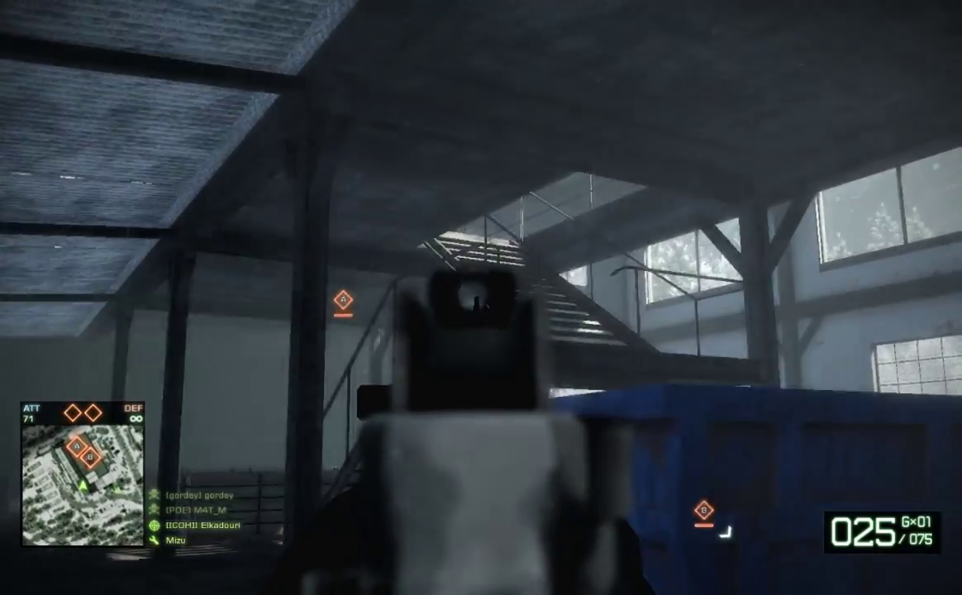
key("w")
right_click(481, 297)
left_click(481, 298)
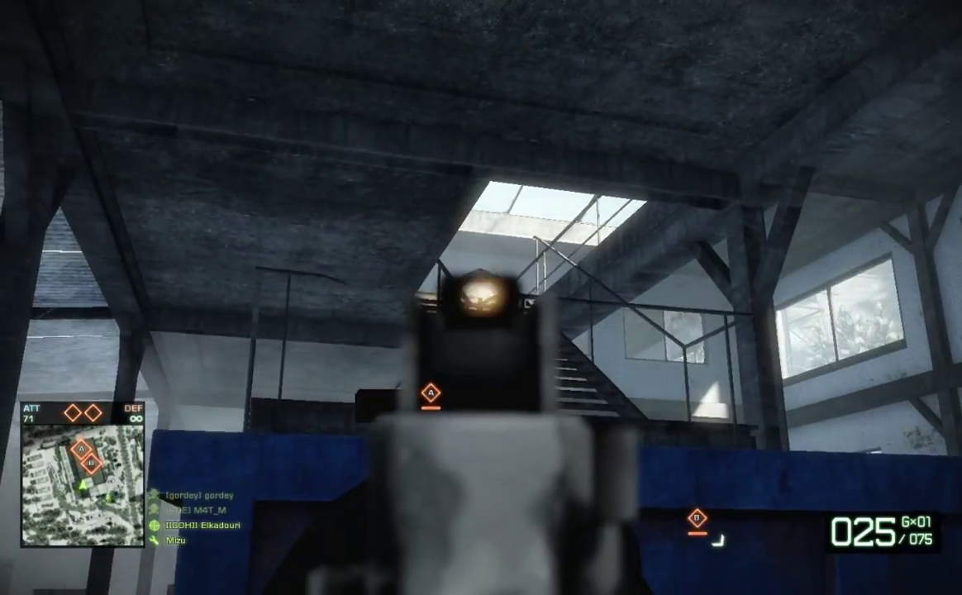
Run around the blue container to objective B, arm its charge and check the scoreboard
key("shift+w")
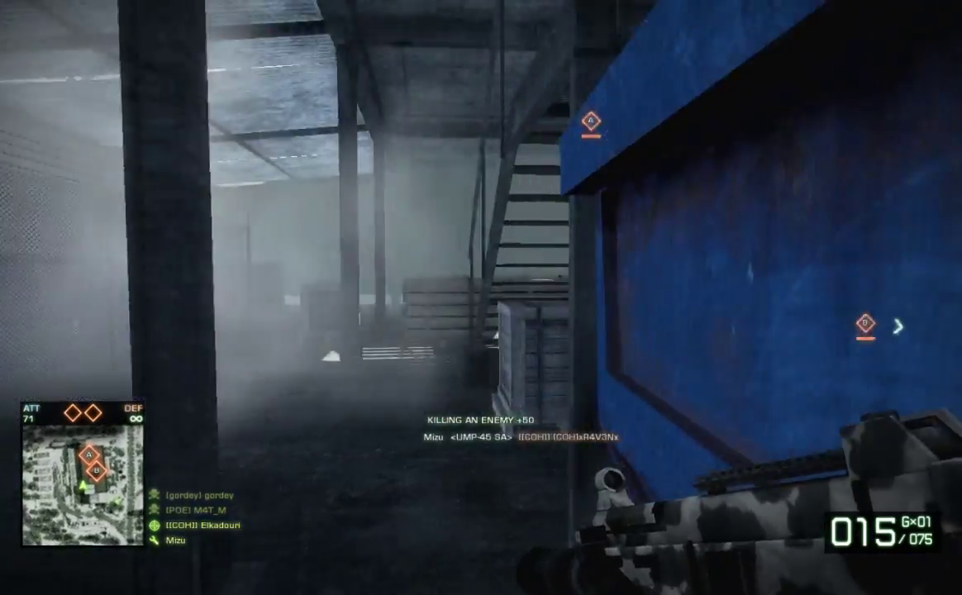
key("shift+w")
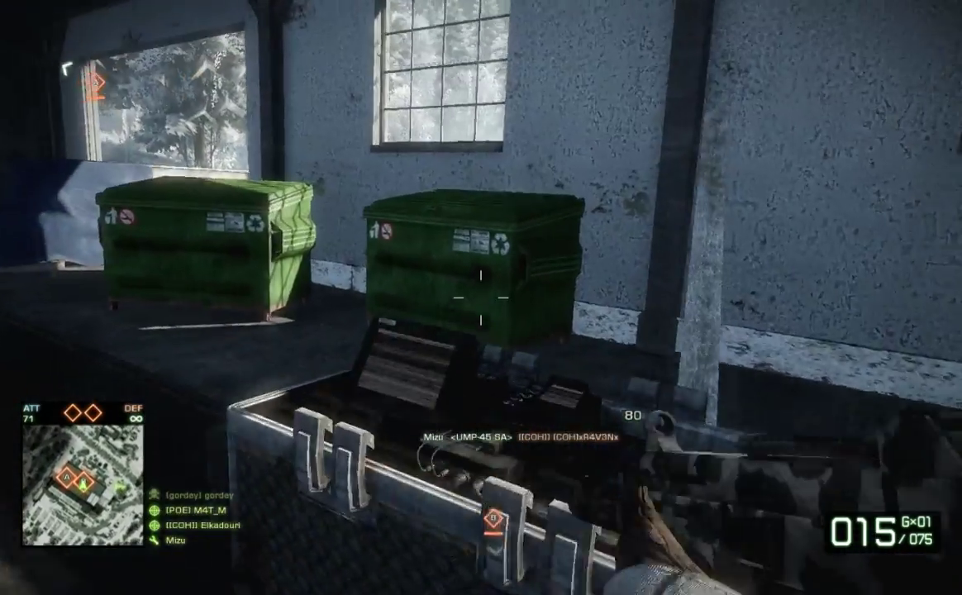
key("e")
key("Tab")
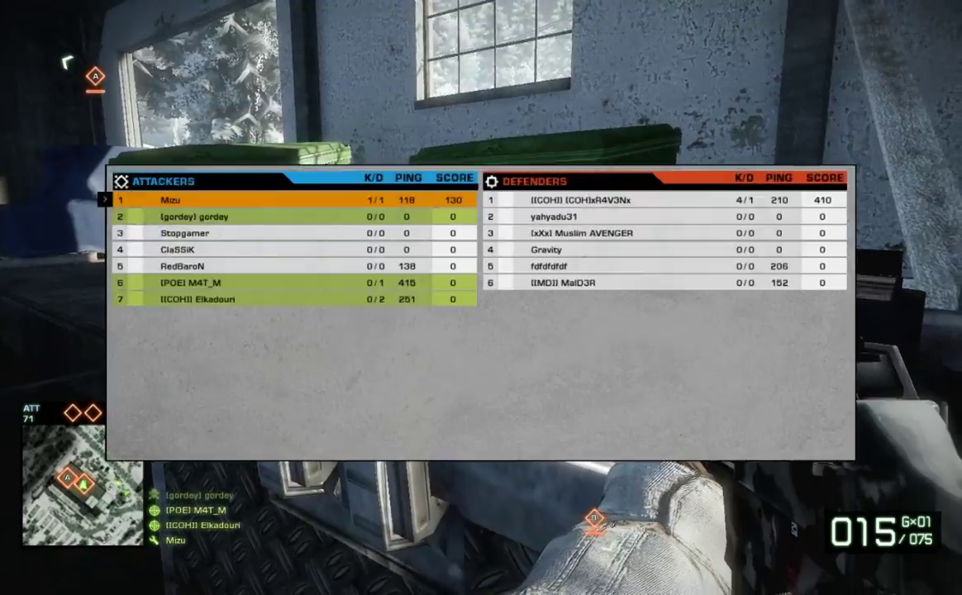
Climb the stairs to the locker room at objective A and shoot the enemy by the window
key("shift+w")
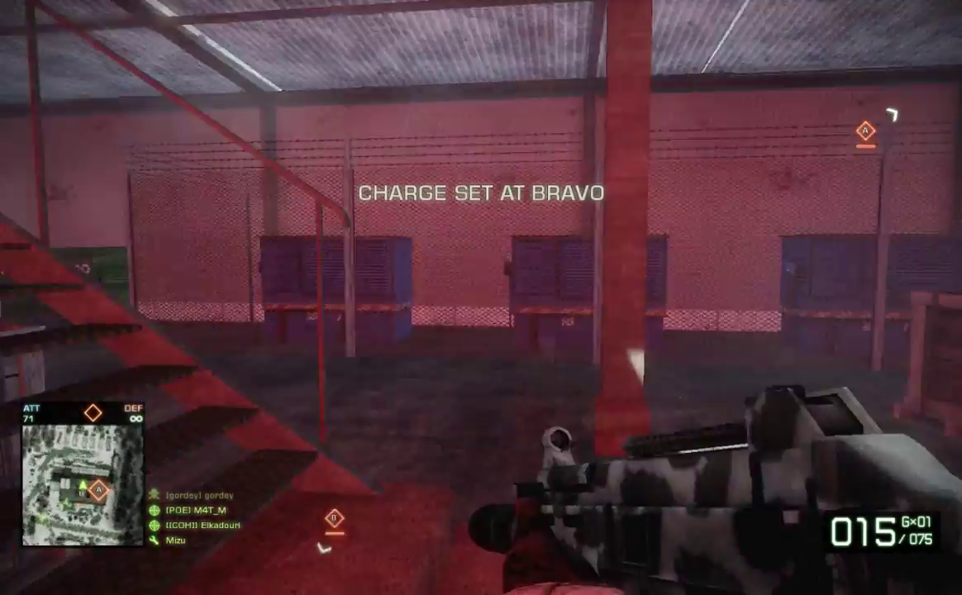
key("w")
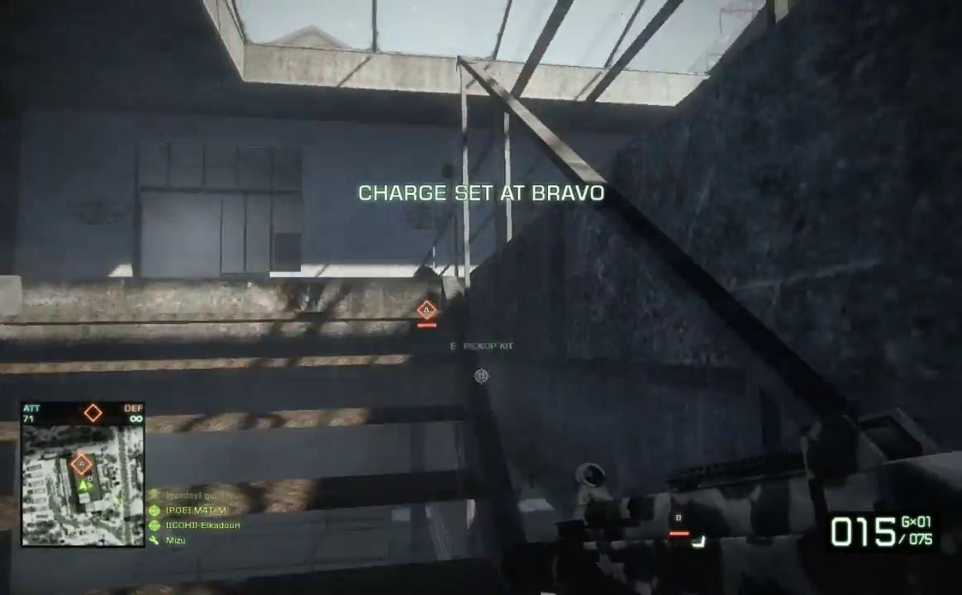
key("w")
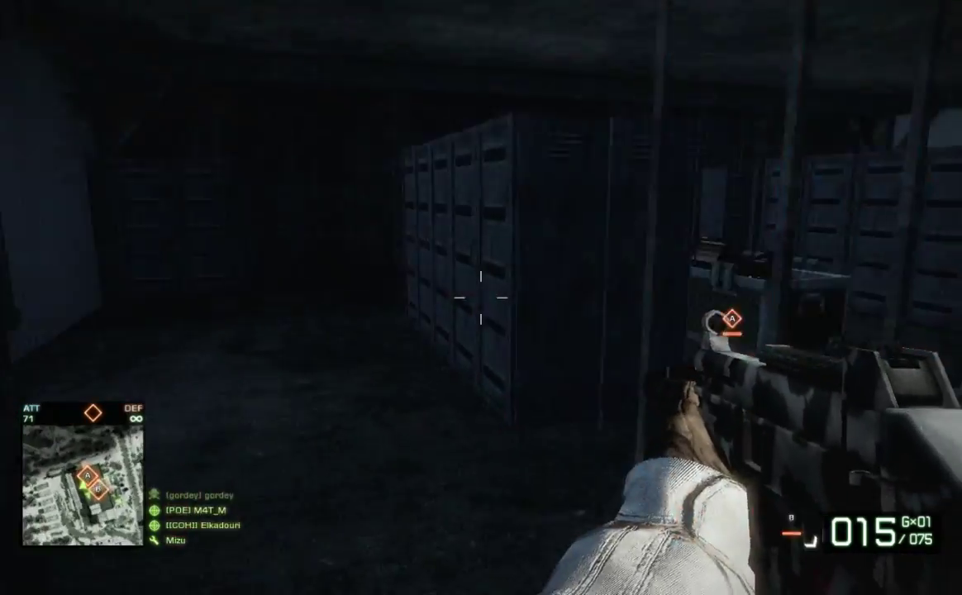
key("w")
left_click_drag(480, 297, 481, 298)
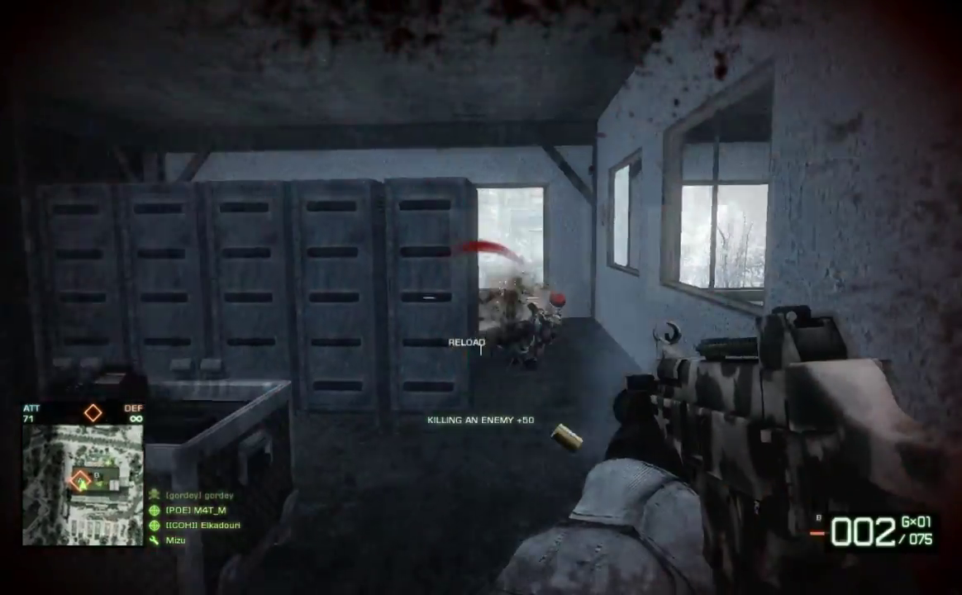
Arm the charge at objective A and move away toward the doorway
key("w")
key("e")
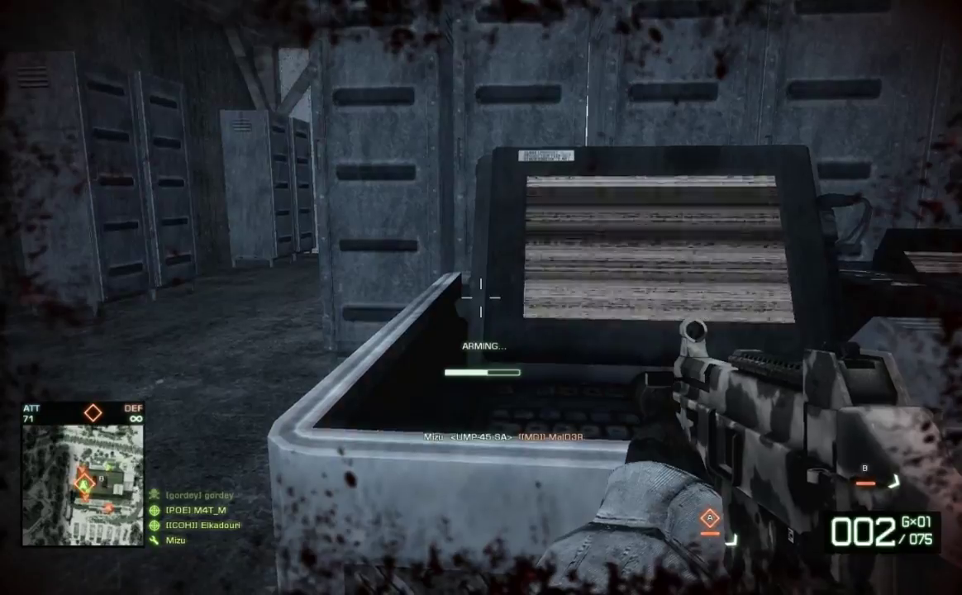
key("w")
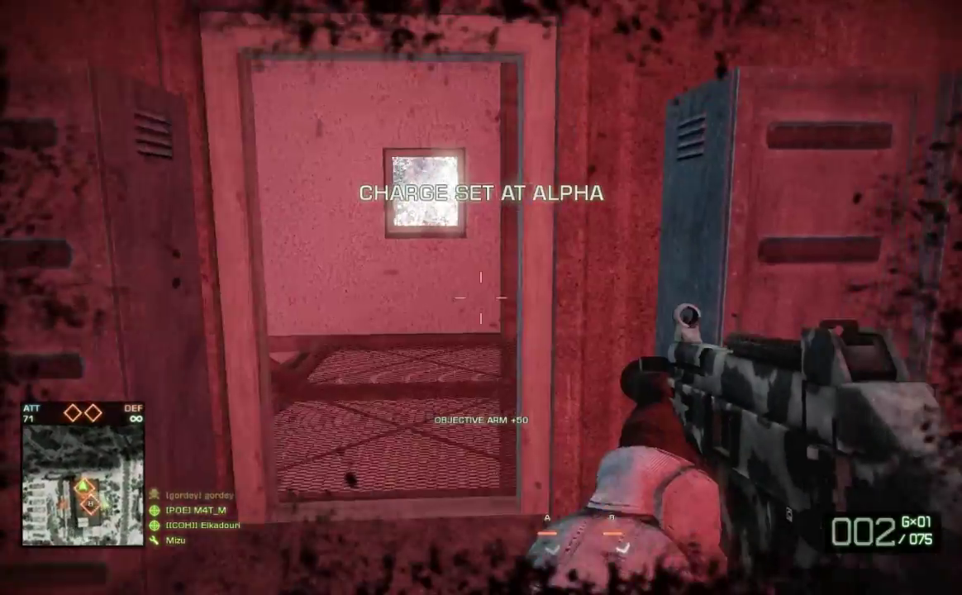
Fight the enemy outside the locker room window with the MP-443 pistol
key("r")
key("w")
left_click(480, 298)
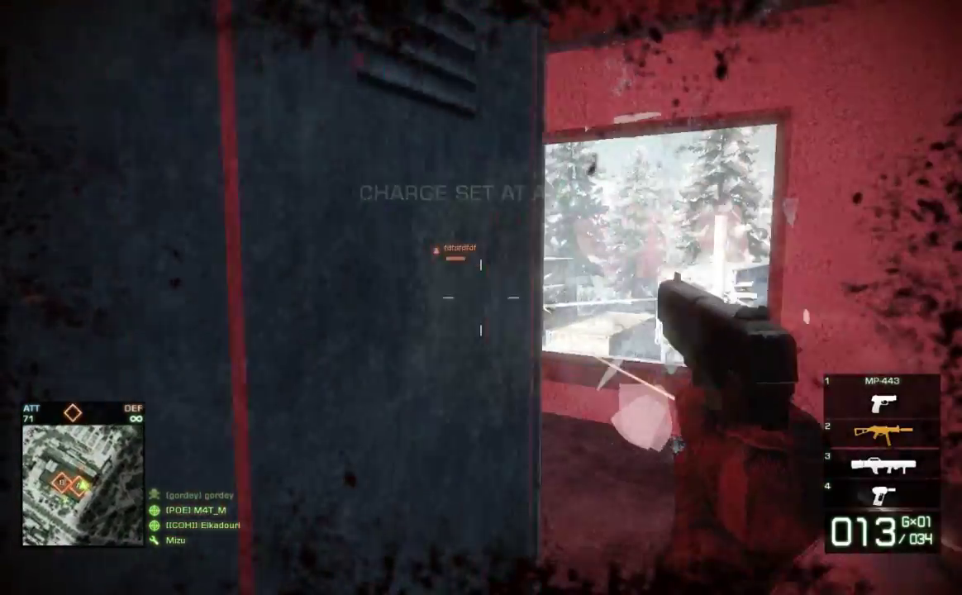
left_click(481, 297)
left_click(481, 297)
left_click(480, 297)
key("3")
key("w")
key("1")
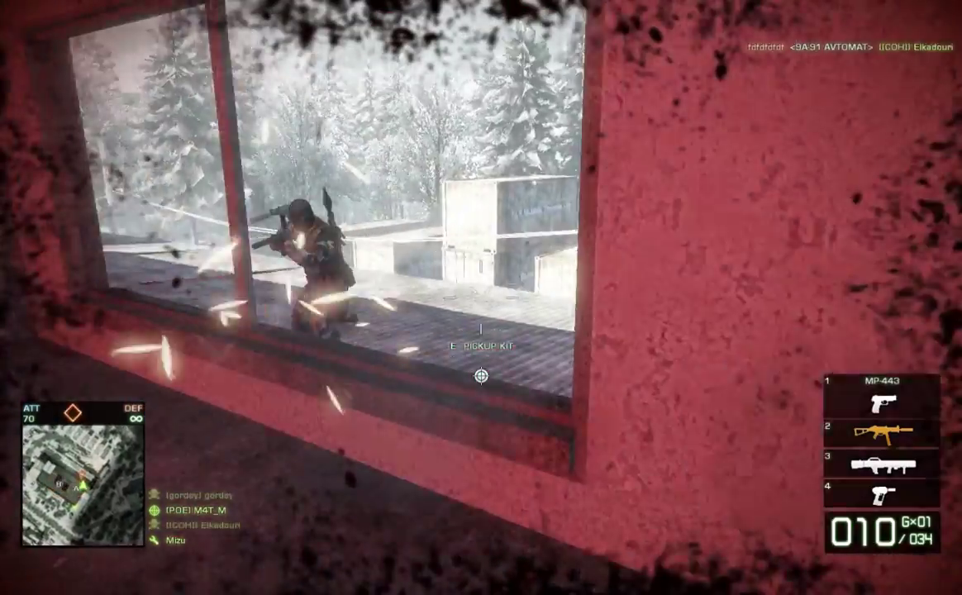
Go out through the window and work back along the factory's exterior toward objective A
key("w")
key("space")
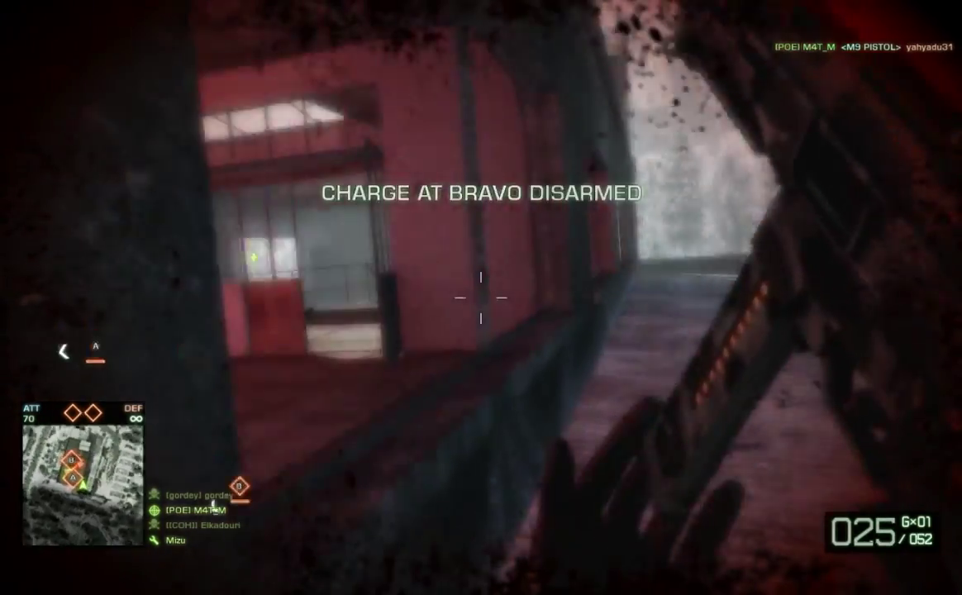
key("w")
right_click(480, 297)
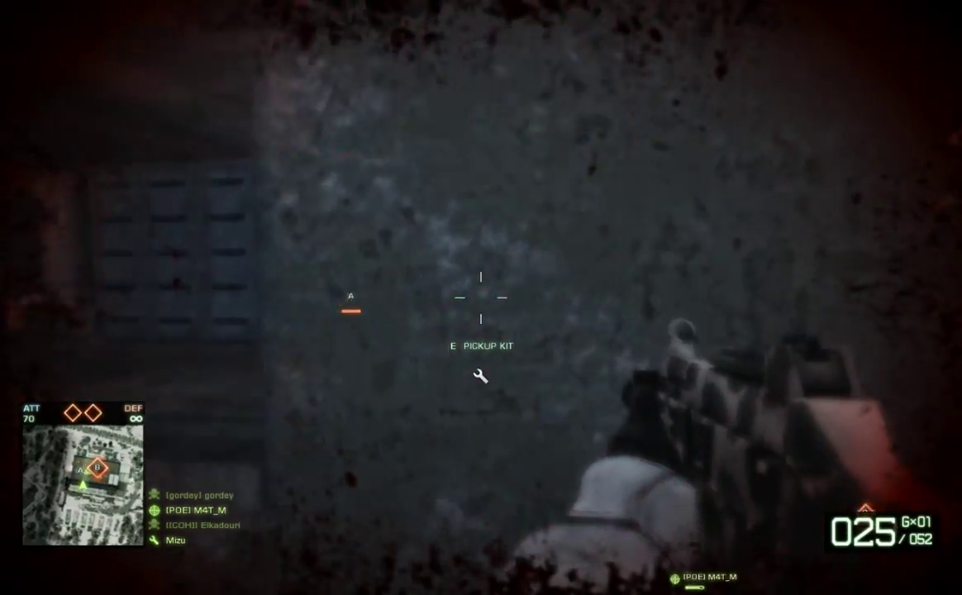
key("w")
key("a")
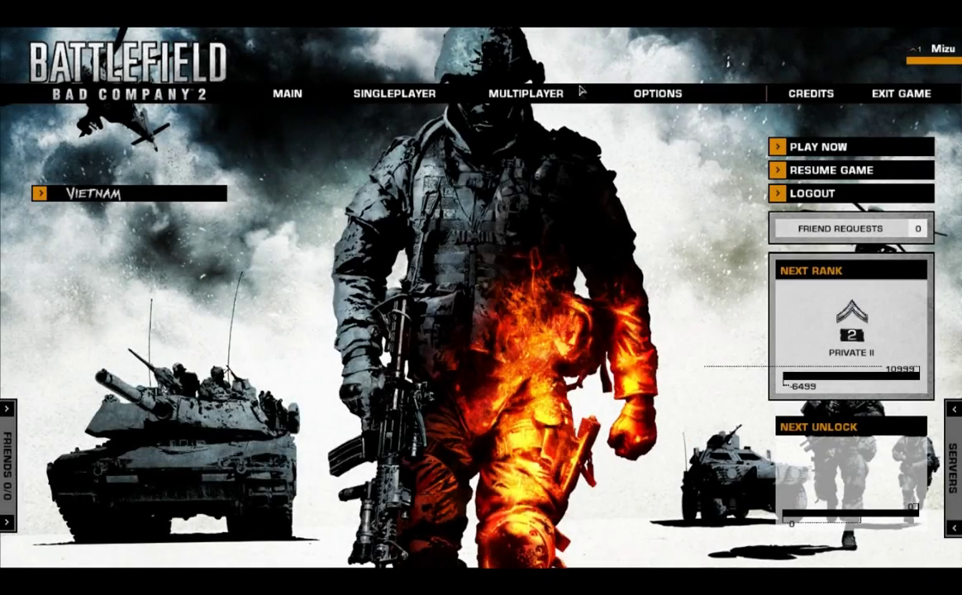
Open the multiplayer server browser and search for all servers
mouse_move(581, 91)
left_click(516, 129)
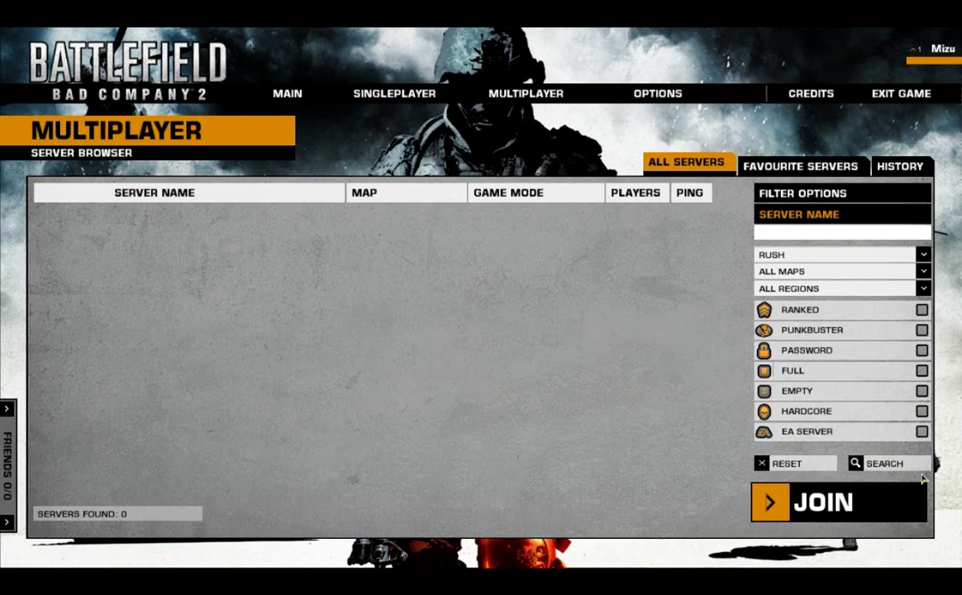
left_click(886, 463)
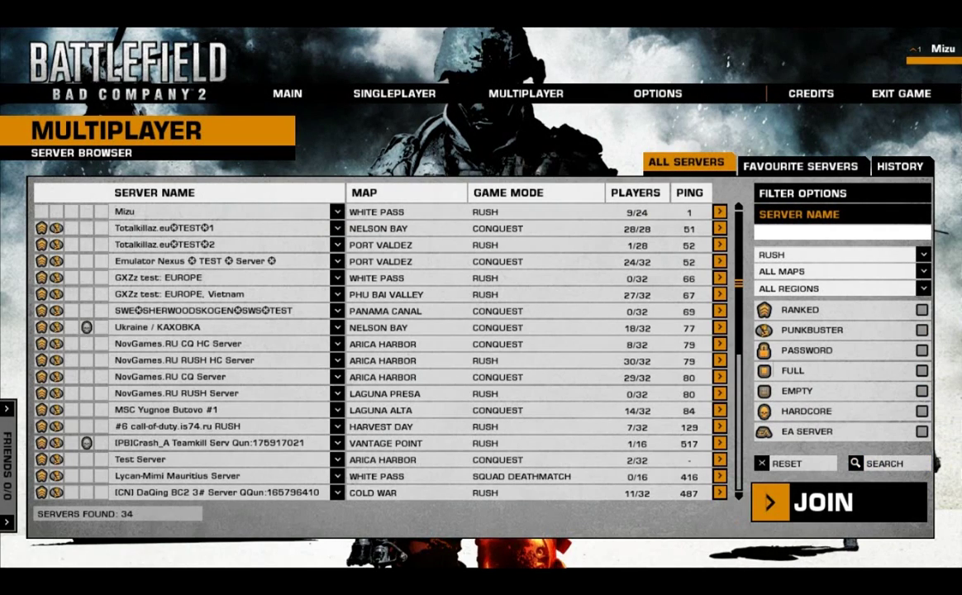
Sort the found servers by ping and select the Mizu server running White Pass in Rush mode
left_click(125, 213)
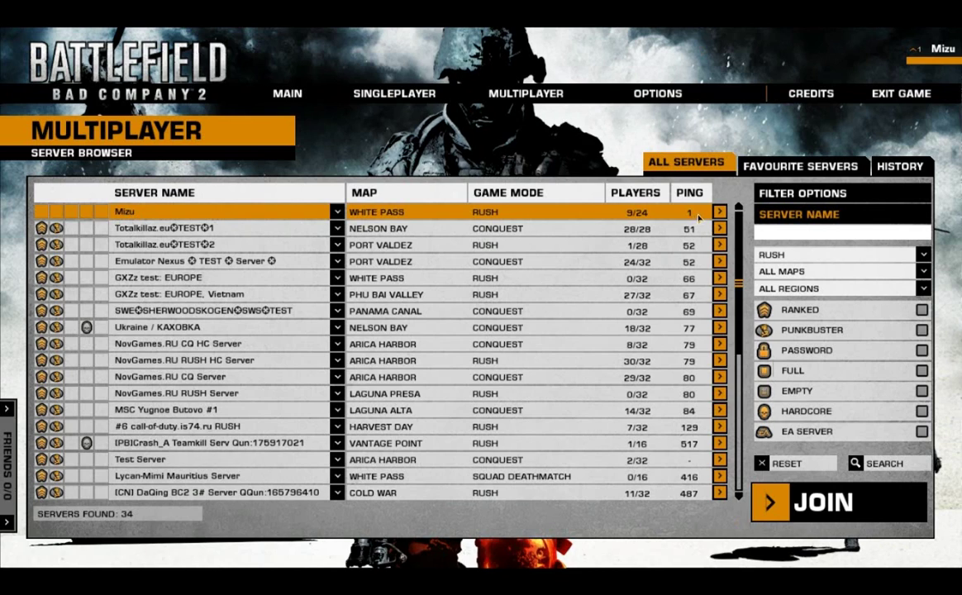
left_click(690, 193)
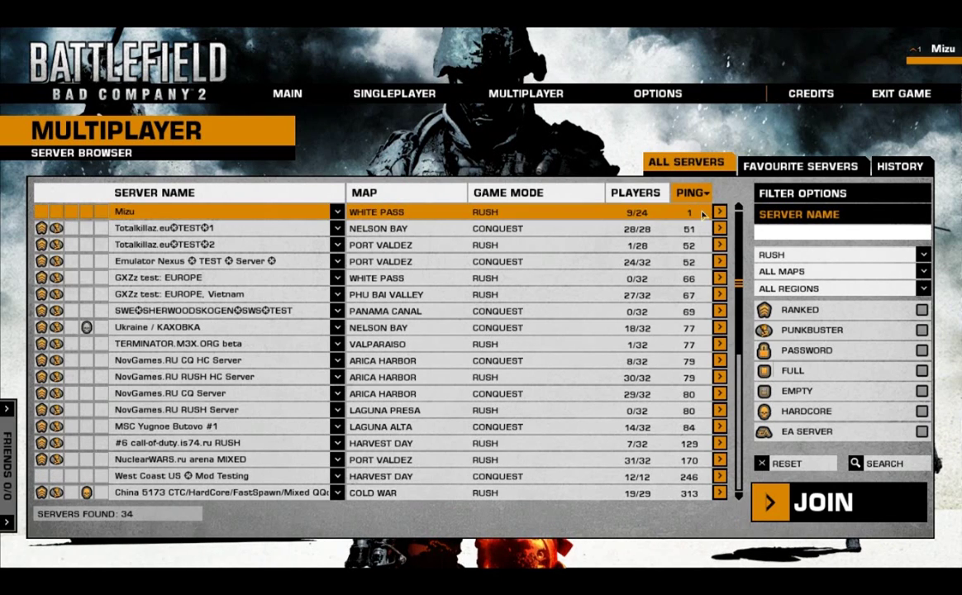
left_click(176, 229)
left_click(288, 213)
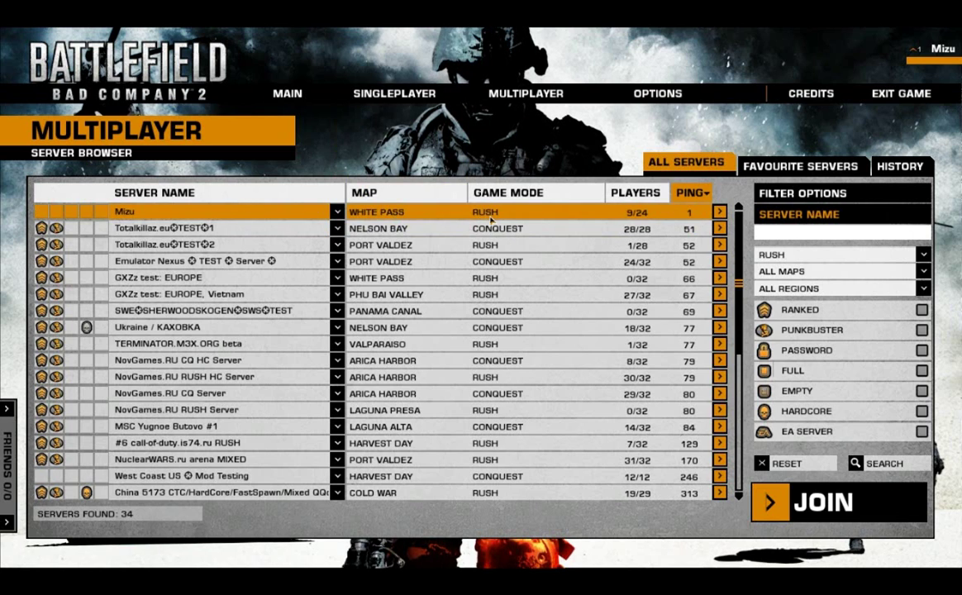
left_click(340, 217)
left_click(365, 228)
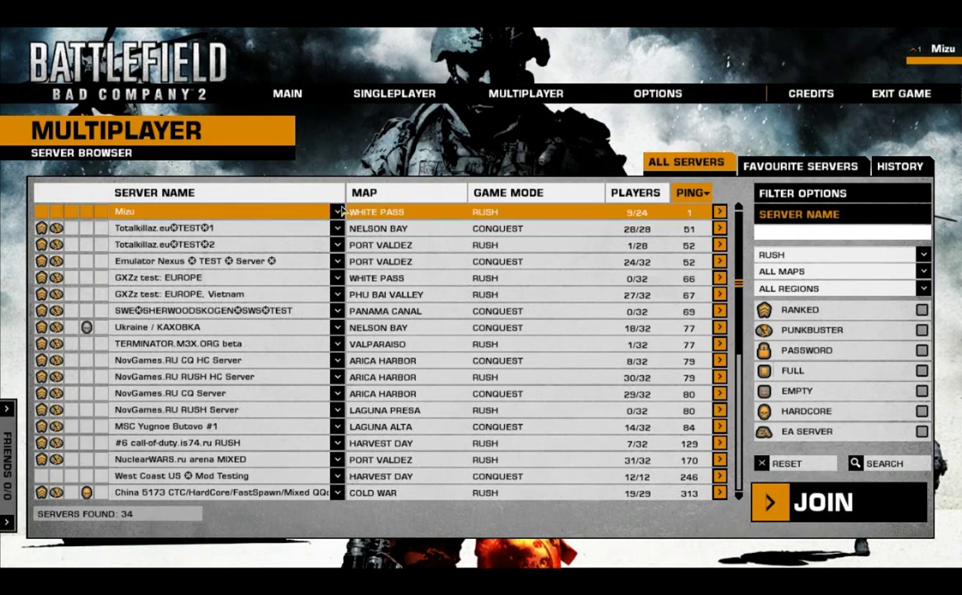
left_click(338, 212)
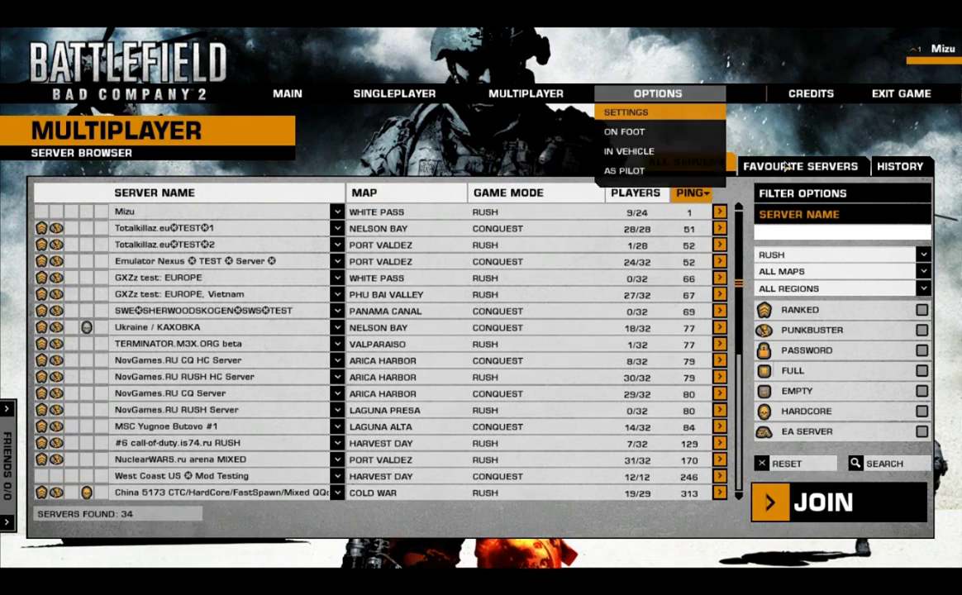
left_click(702, 193)
left_click(702, 193)
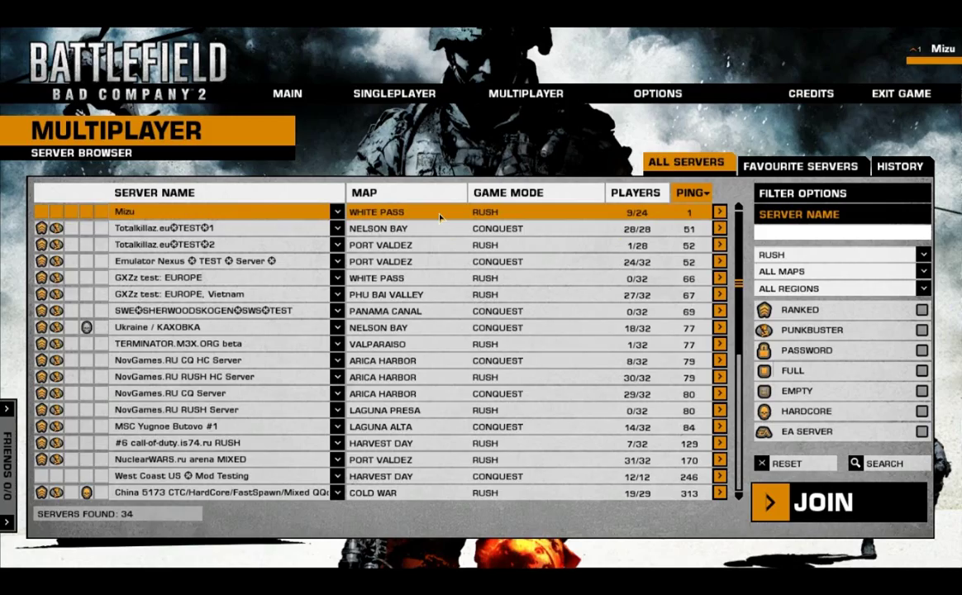
Switch to the desktop, move the command prompt window above the BC2 server console and show the console's newest log entries
left_click(287, 93)
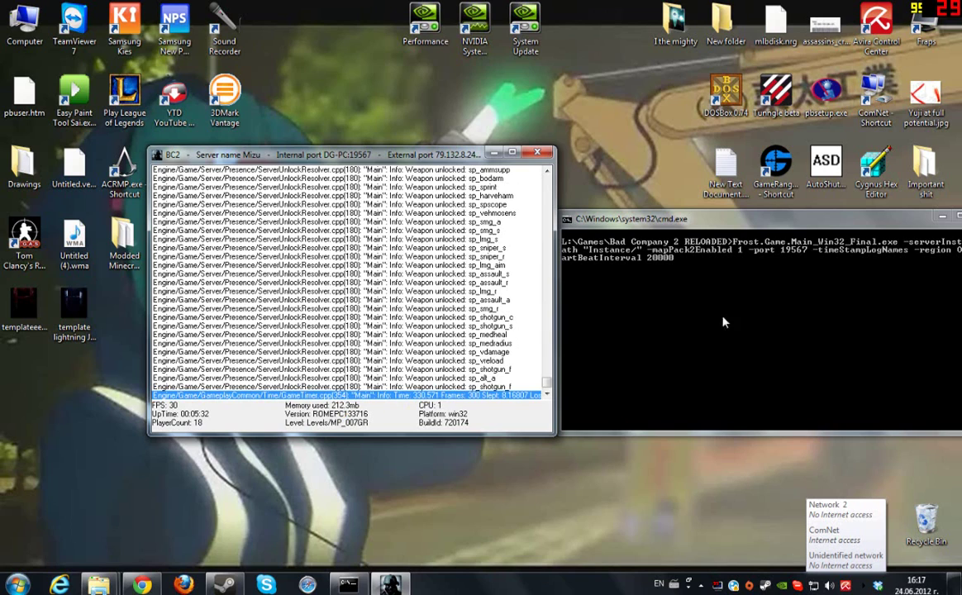
left_click_drag(677, 226, 269, 46)
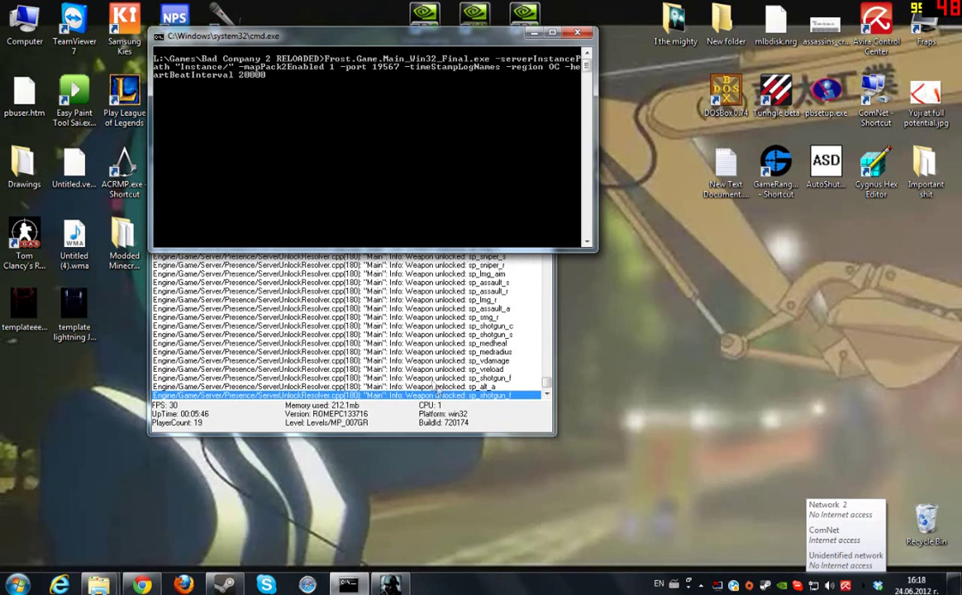
left_click(468, 422)
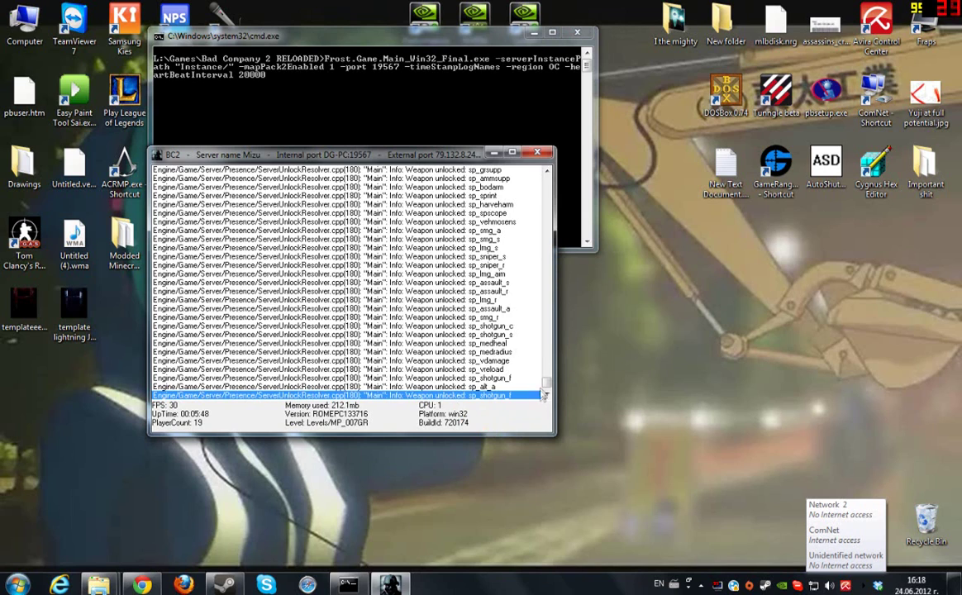
left_click_drag(547, 385, 544, 416)
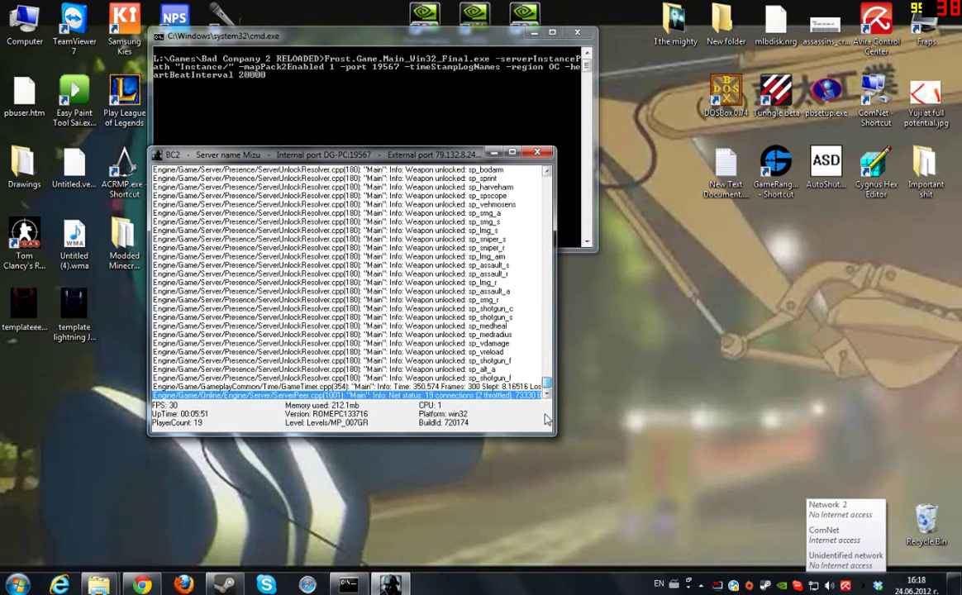
Switch to Chrome and go to the beginning of the Emulator Nexus forum's Dedicated Server Setup tutorial
mouse_move(143, 584)
left_click(169, 509)
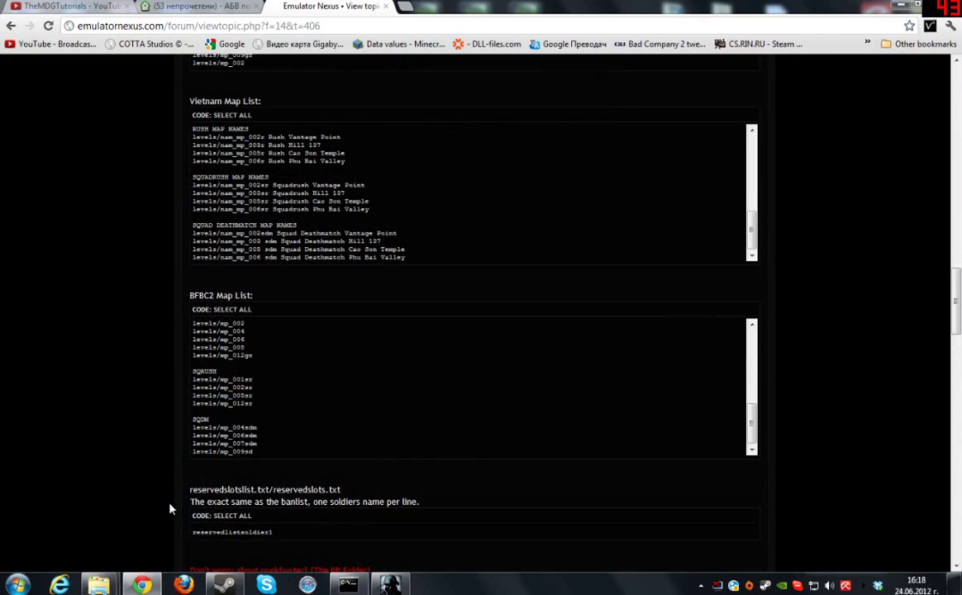
scroll(149, 380, "up", 20)
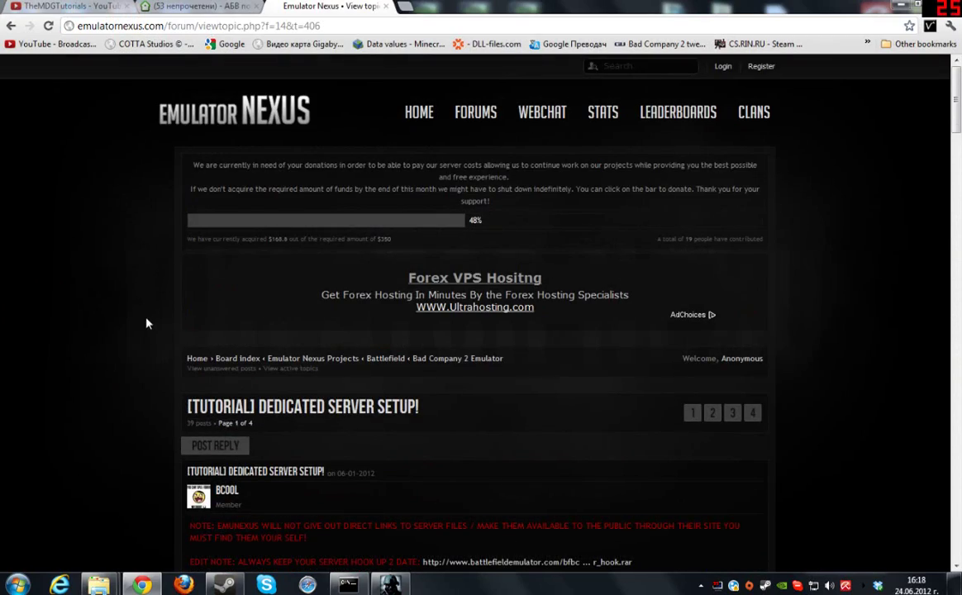
Review the tutorial's ServerOptions.ini settings and example, and minimize the browser
scroll(247, 305, "down", 2)
scroll(376, 291, "down", 15)
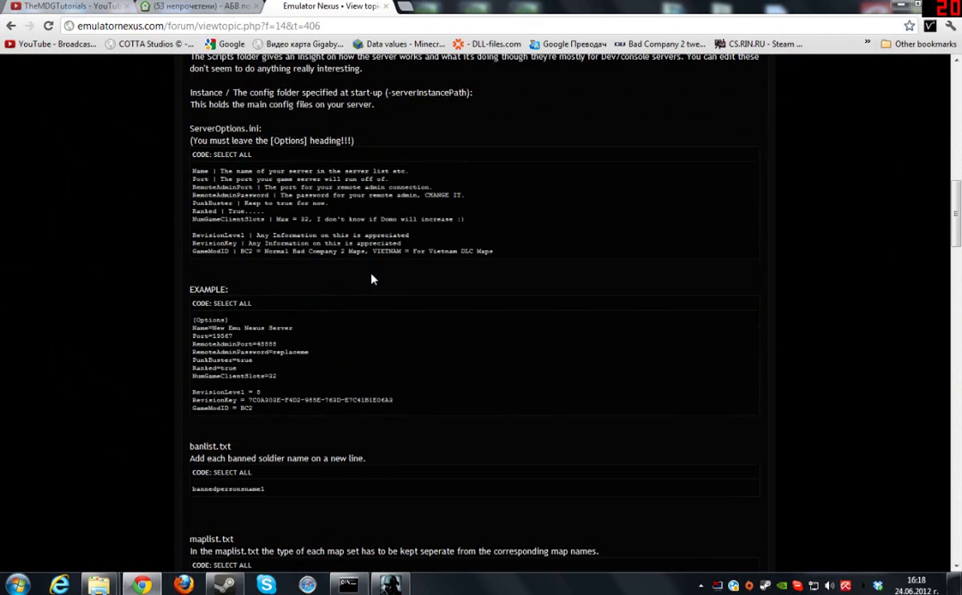
left_click(143, 584)
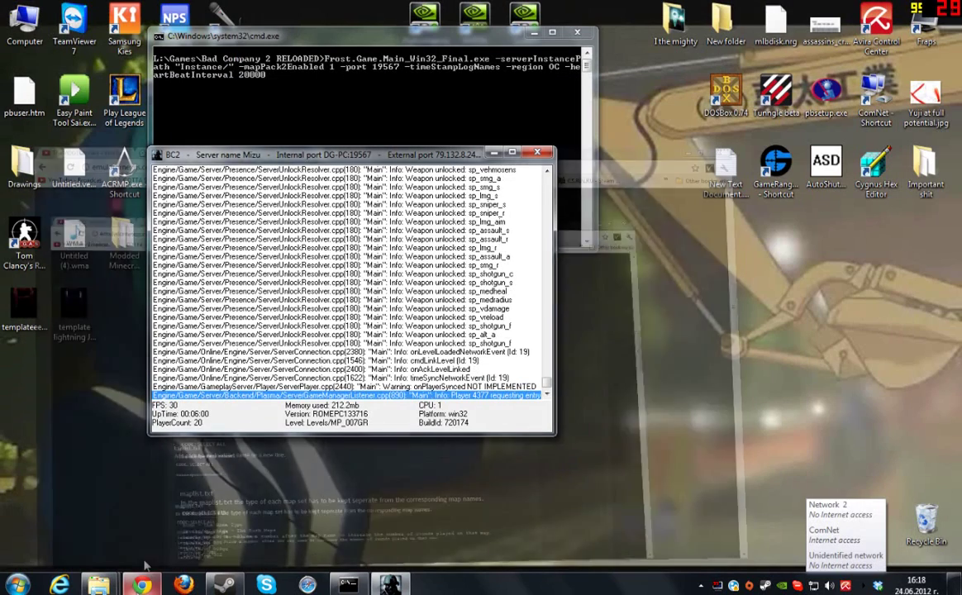
Show the desktop, open New Text Document.txt and review the list of map names with their mp codes
left_click(955, 585)
left_click(726, 195)
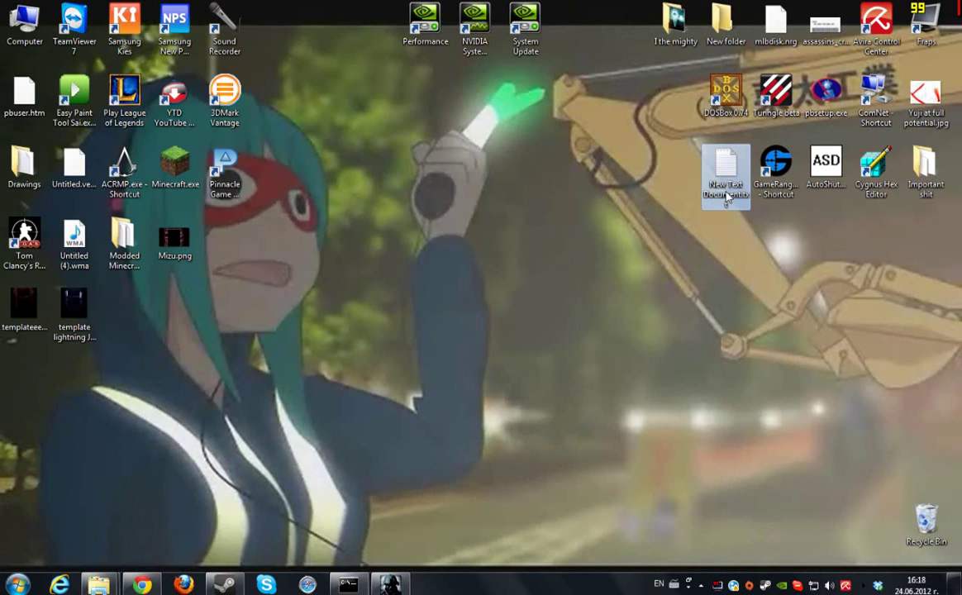
double_click(725, 194)
left_click_drag(456, 90, 591, 259)
left_click_drag(415, 261, 417, 83)
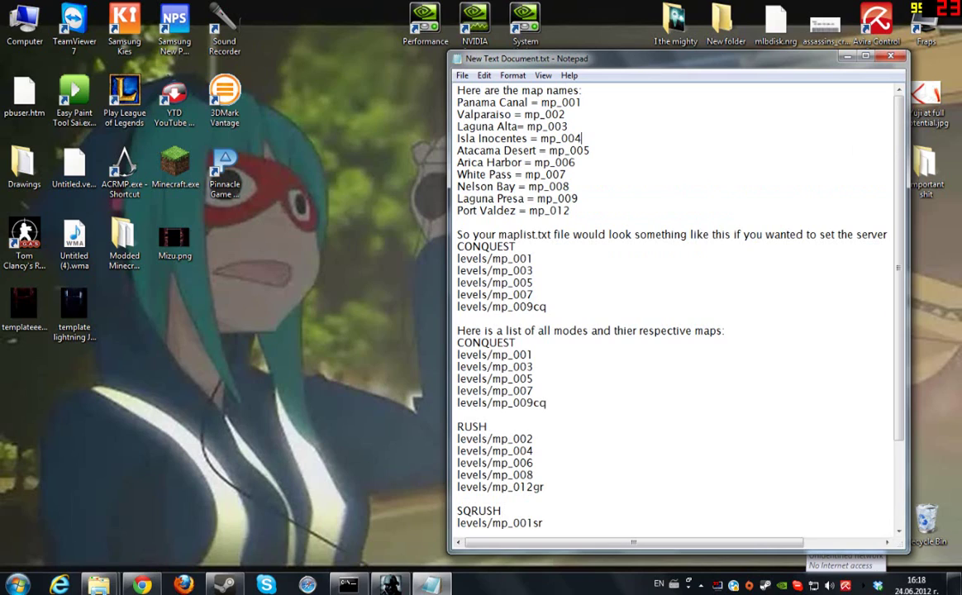
key("ctrl+shift+Left")
left_click_drag(582, 102, 569, 127)
left_click_drag(574, 91, 584, 102)
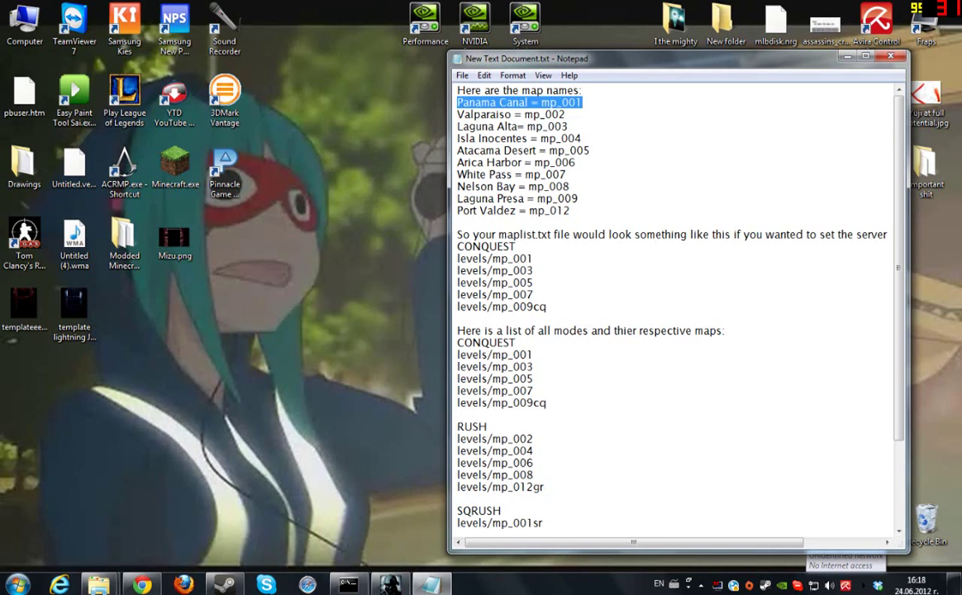
Examine the sample Conquest maplist and the list of maps for each game mode, and close the document
key("Down")
double_click(460, 259)
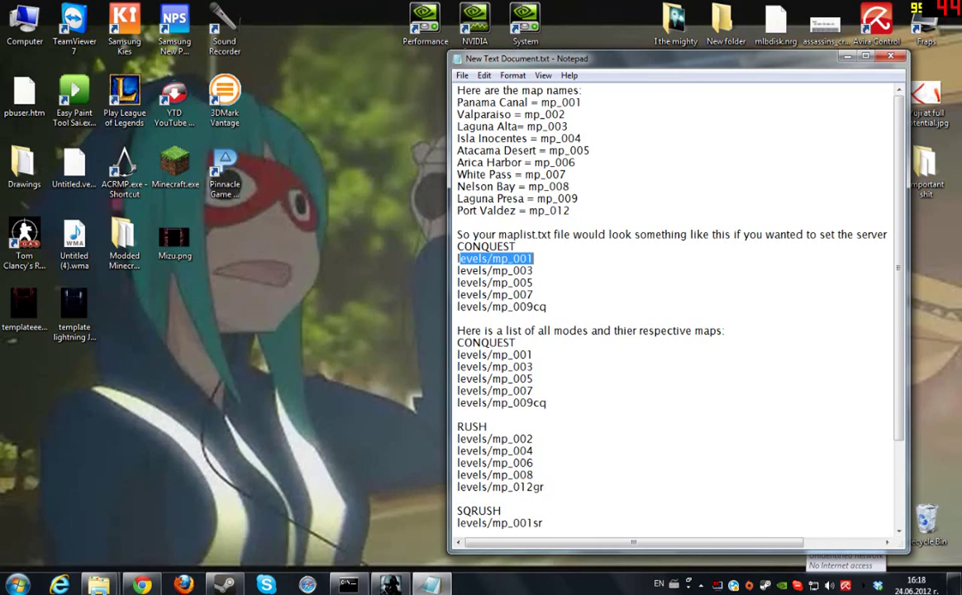
left_click(460, 259)
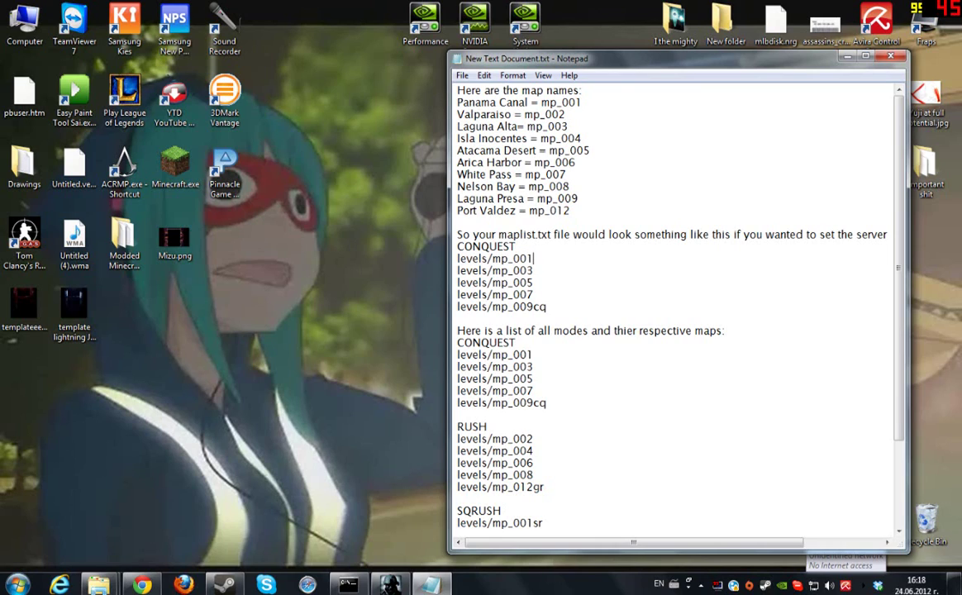
scroll(673, 305, "down", 2)
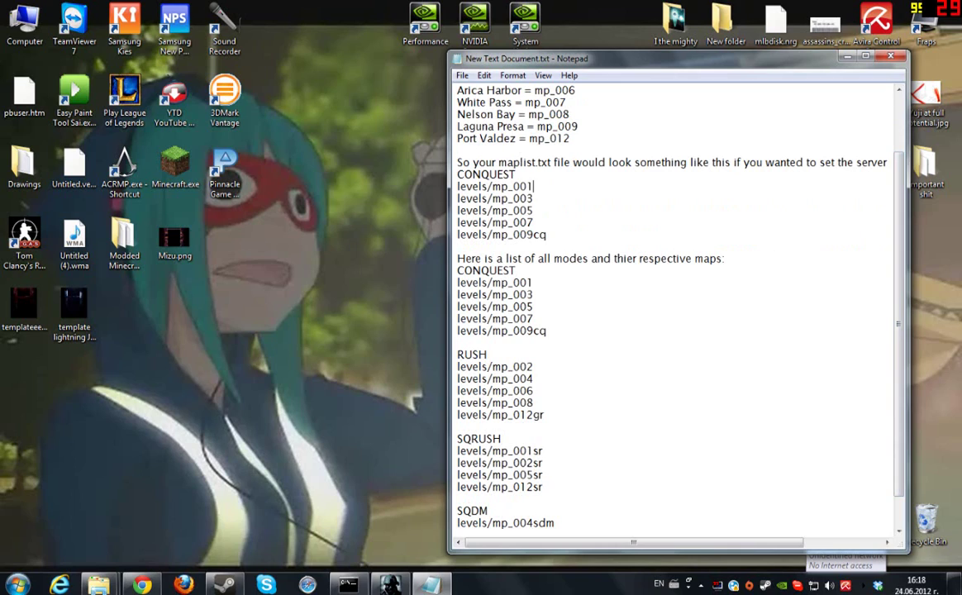
double_click(529, 282)
left_click(534, 283)
scroll(673, 306, "down", 1)
scroll(673, 306, "up", 3)
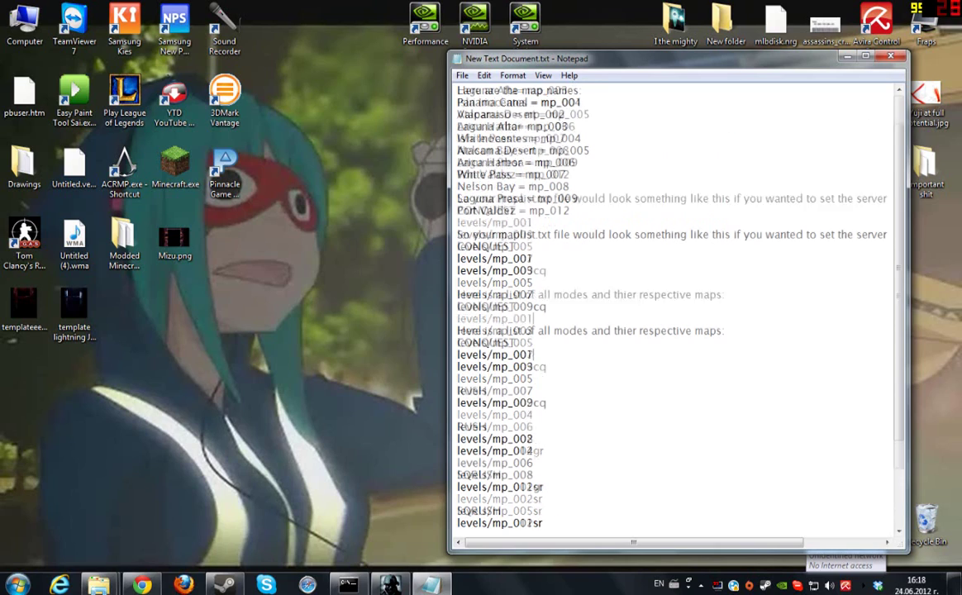
mouse_move(458, 103)
left_mouse_down()
mouse_move(582, 103)
mouse_move(458, 115)
left_mouse_up()
left_click(575, 163)
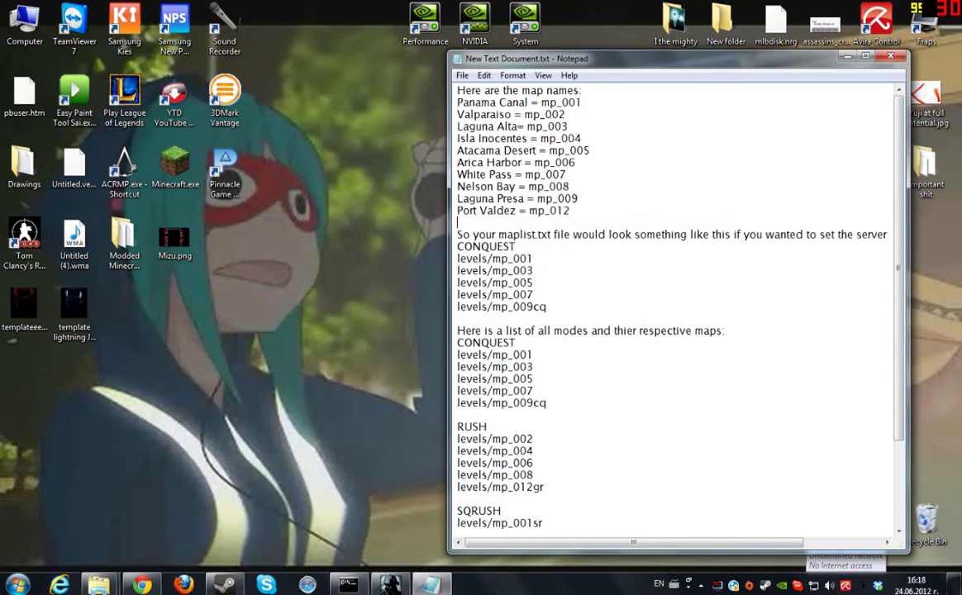
left_click(890, 56)
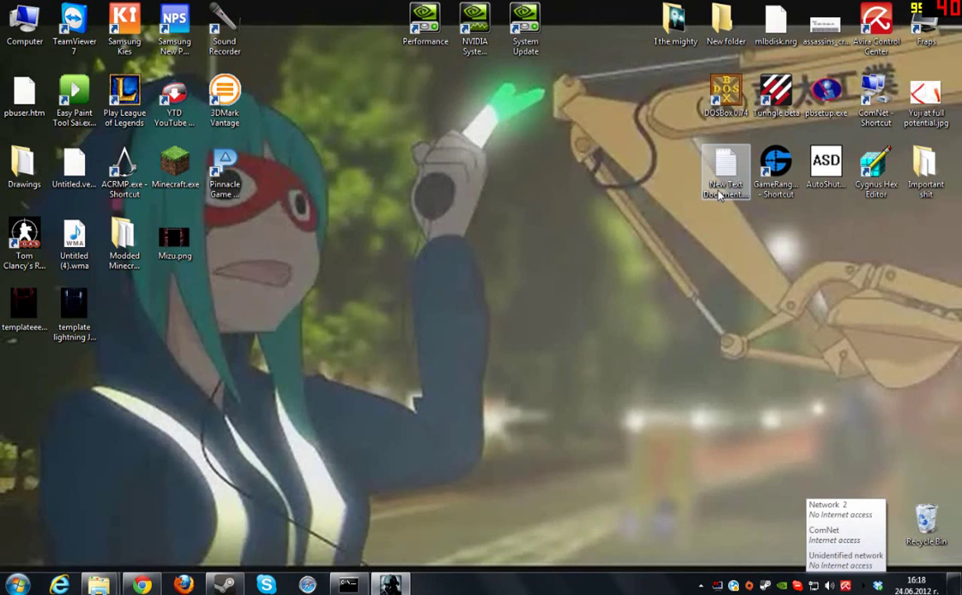
Bring up the Bad Company 2 RELOADED game folder and shut down the running BC2 server
mouse_move(99, 583)
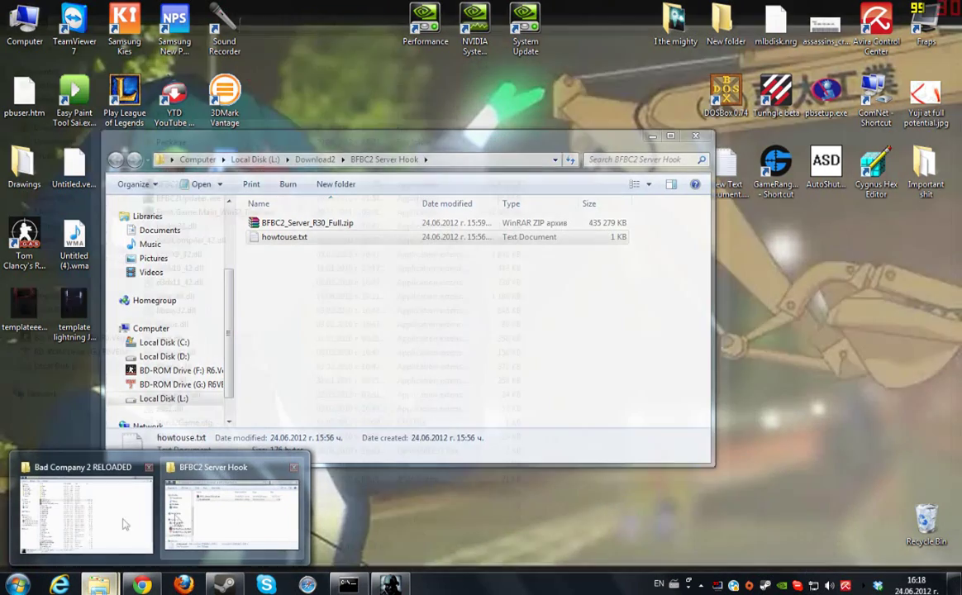
left_click(89, 527)
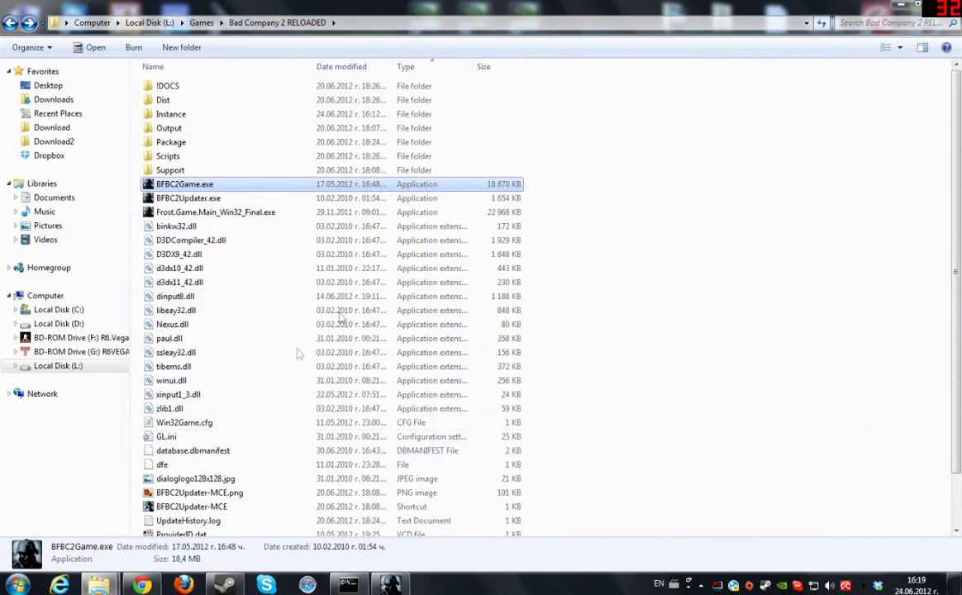
left_click(641, 250)
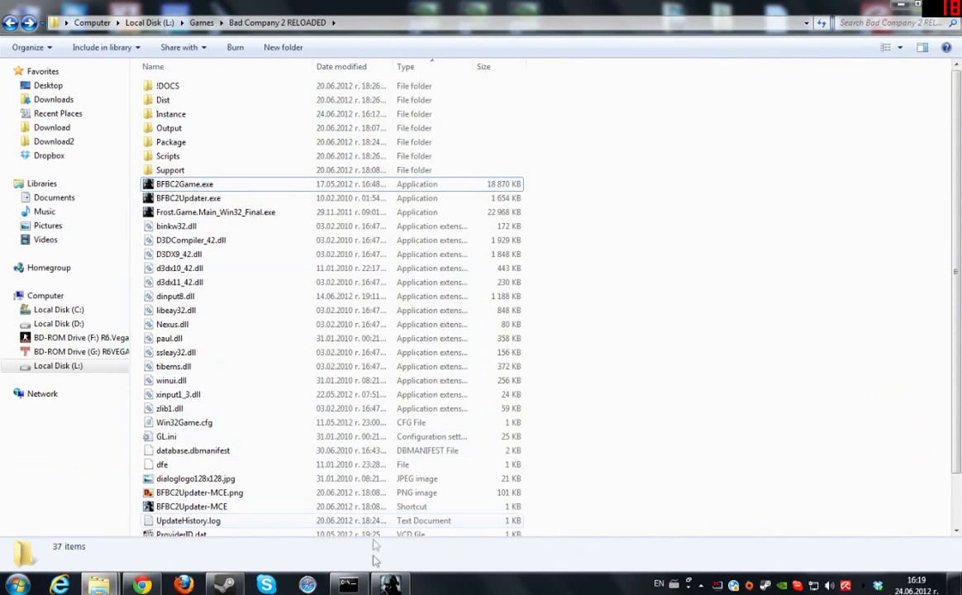
left_click(349, 581)
left_click(349, 582)
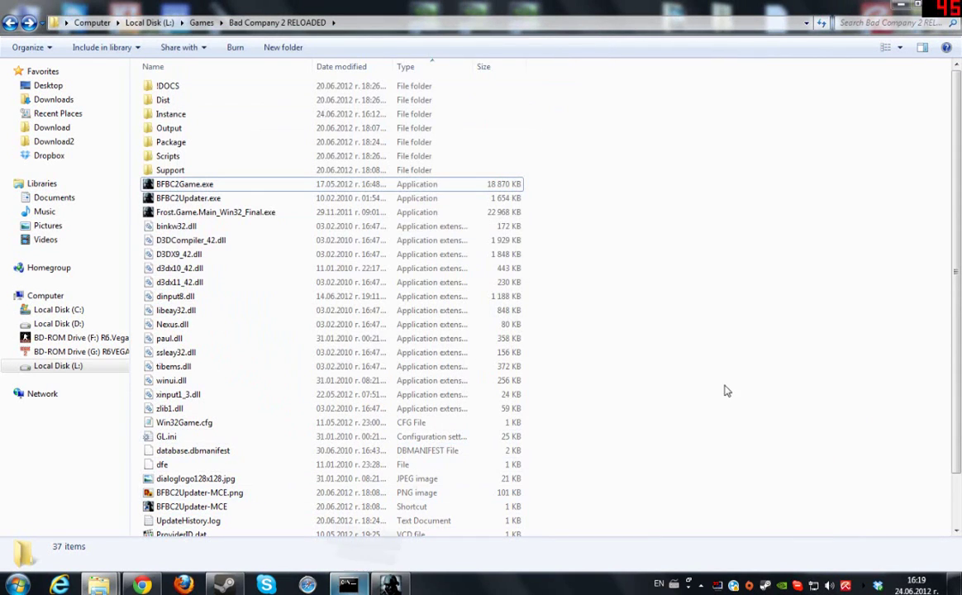
left_click(388, 583)
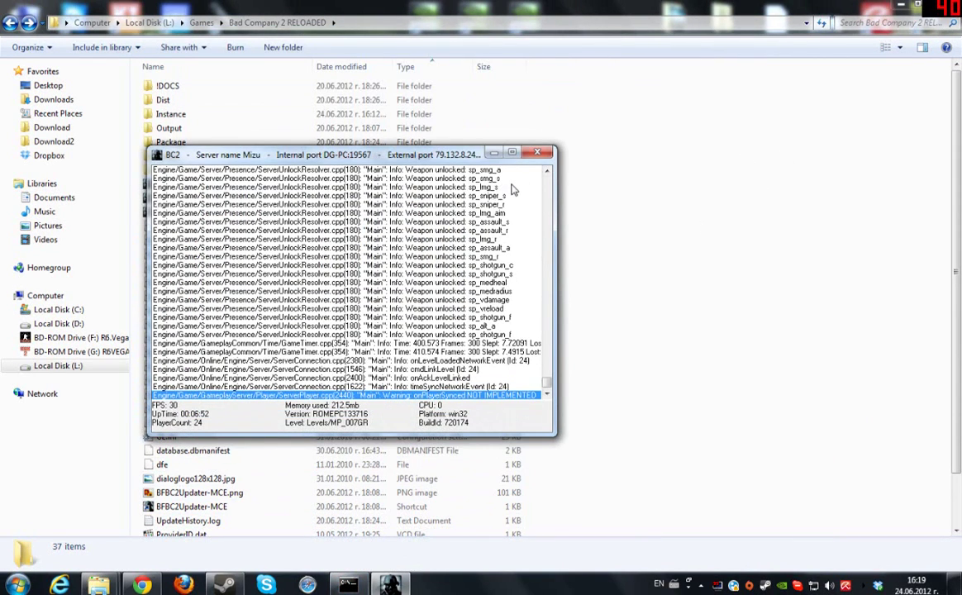
left_click(545, 156)
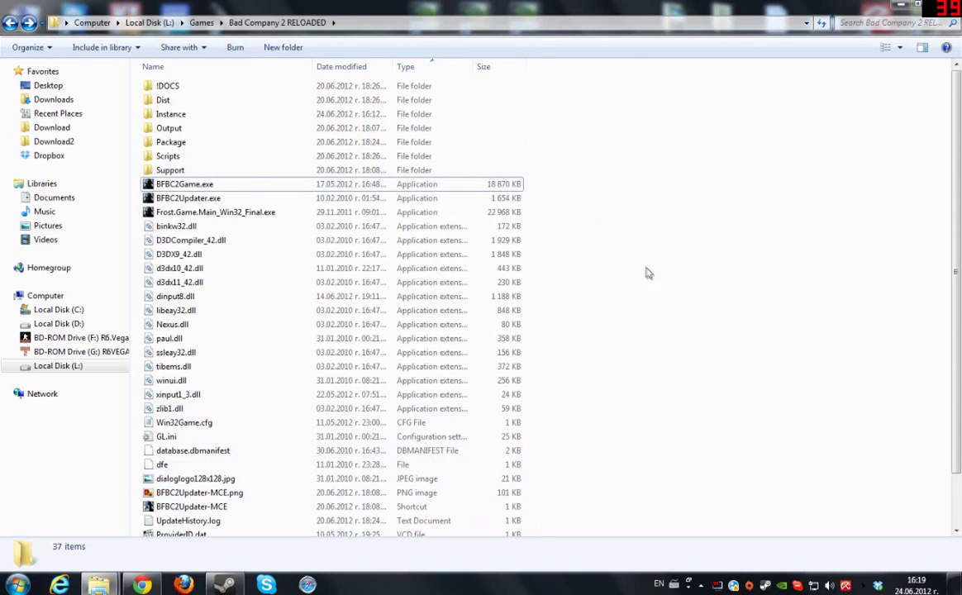
Open ~StartServer.bat for editing and examine its server executable and -serverInstancePath parameter
scroll(637, 268, "down", 1)
scroll(632, 259, "up", 1)
scroll(622, 238, "down", 1)
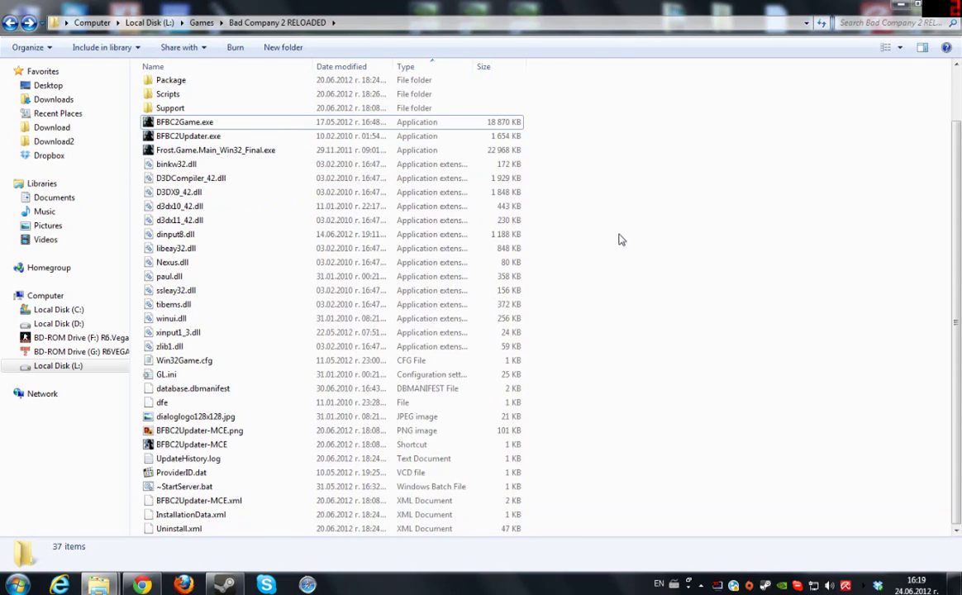
right_click(199, 489)
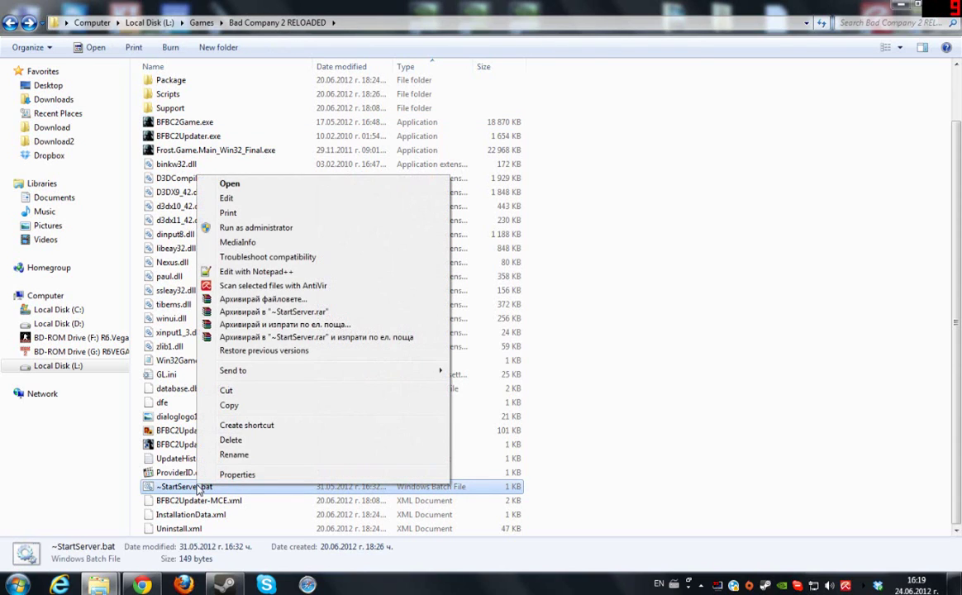
left_click(261, 202)
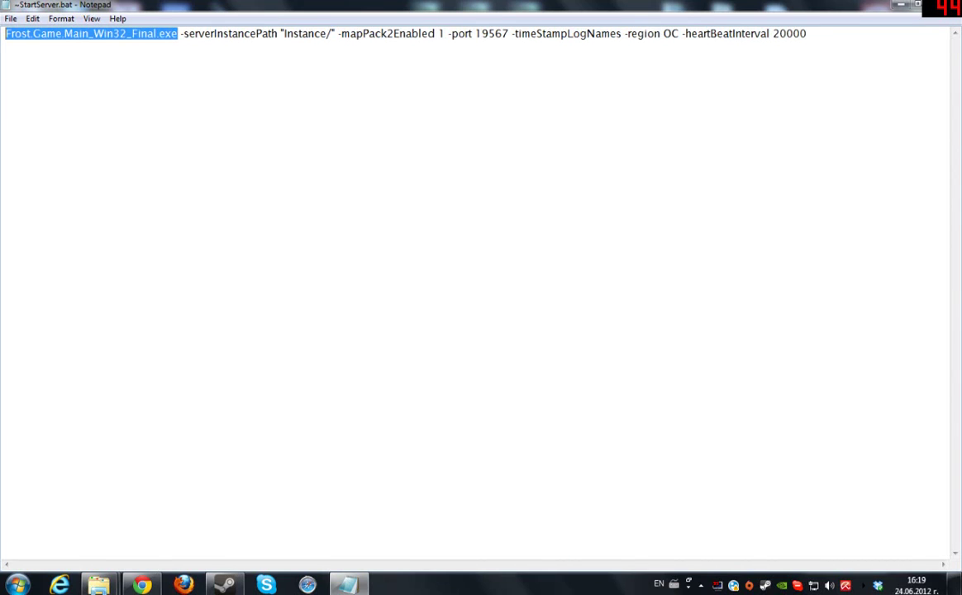
left_click_drag(176, 33, 334, 33)
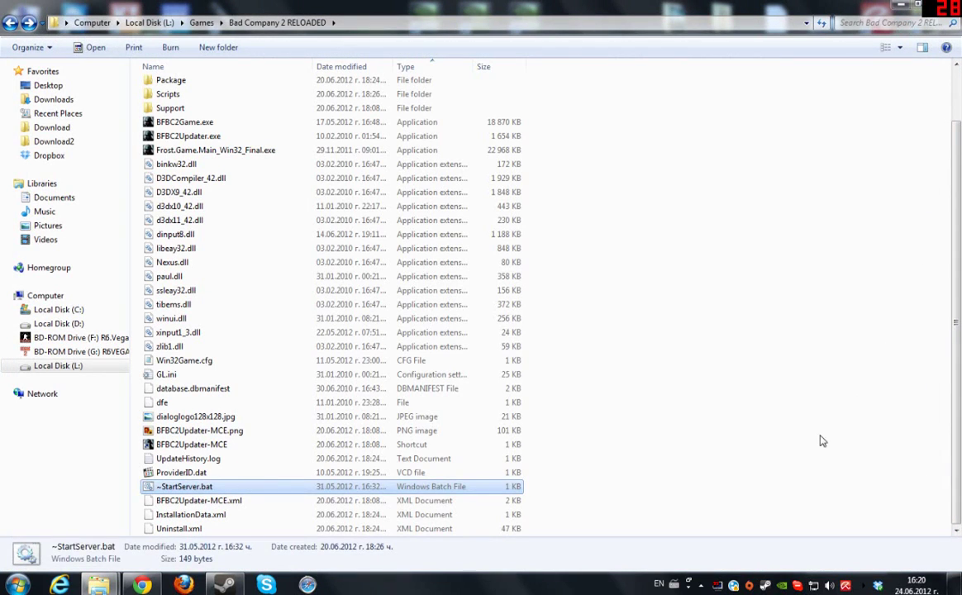
Look briefly into the Dist folder and go to the Instance folder inside the game folder
left_click(820, 441)
scroll(667, 167, "up", 2)
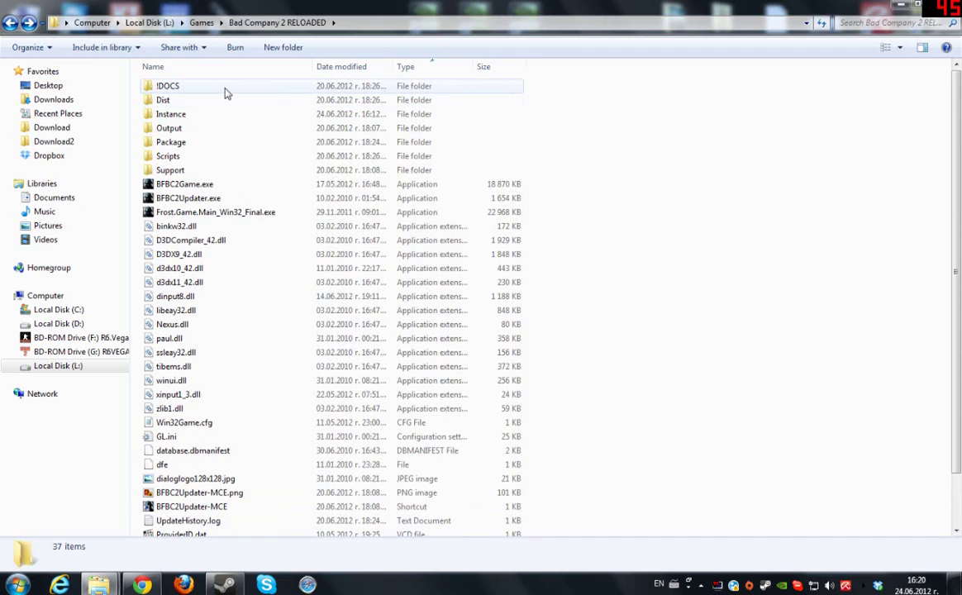
double_click(195, 100)
left_click(10, 23)
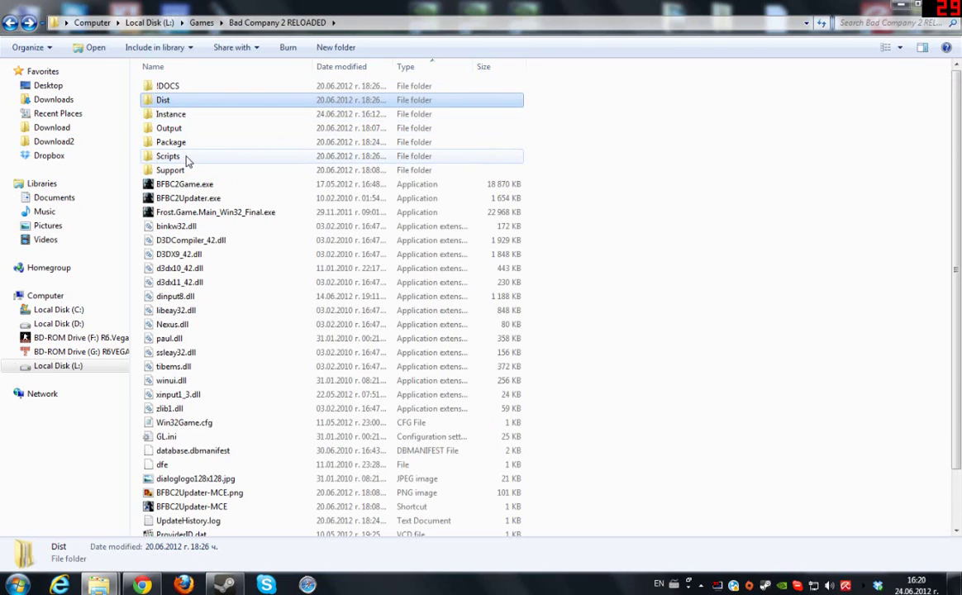
double_click(183, 117)
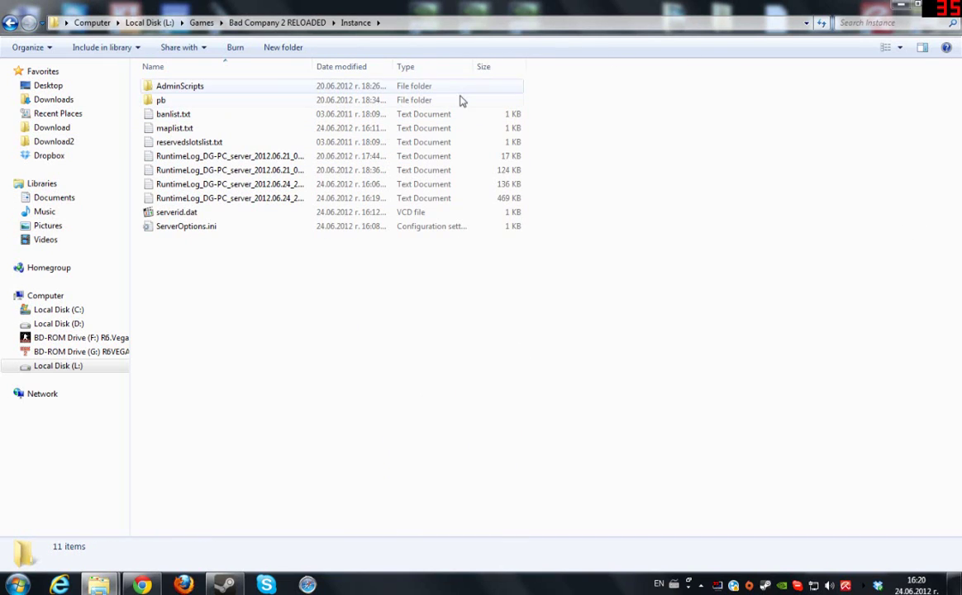
left_click_drag(535, 255, 425, 279)
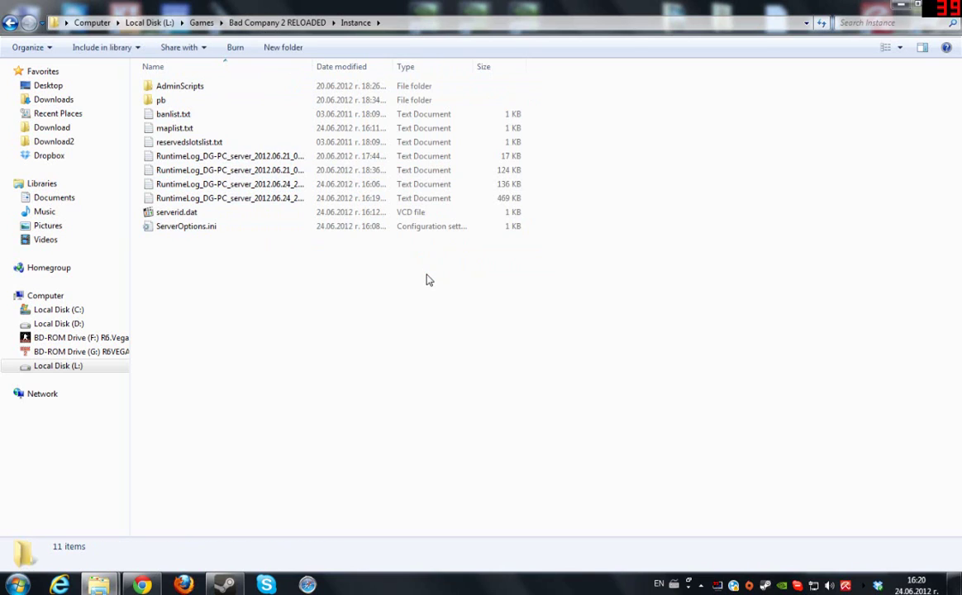
Open ServerOptions.ini and set the server name to MDGTutorial
double_click(189, 226)
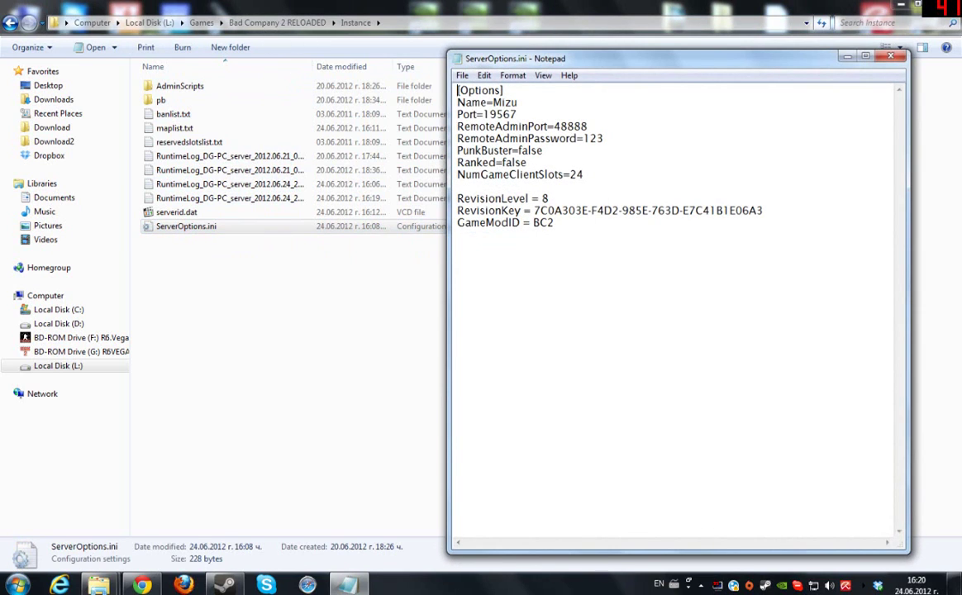
left_click_drag(458, 91, 509, 91)
left_click(506, 90)
left_click_drag(518, 102, 493, 103)
type("MDGTutorial")
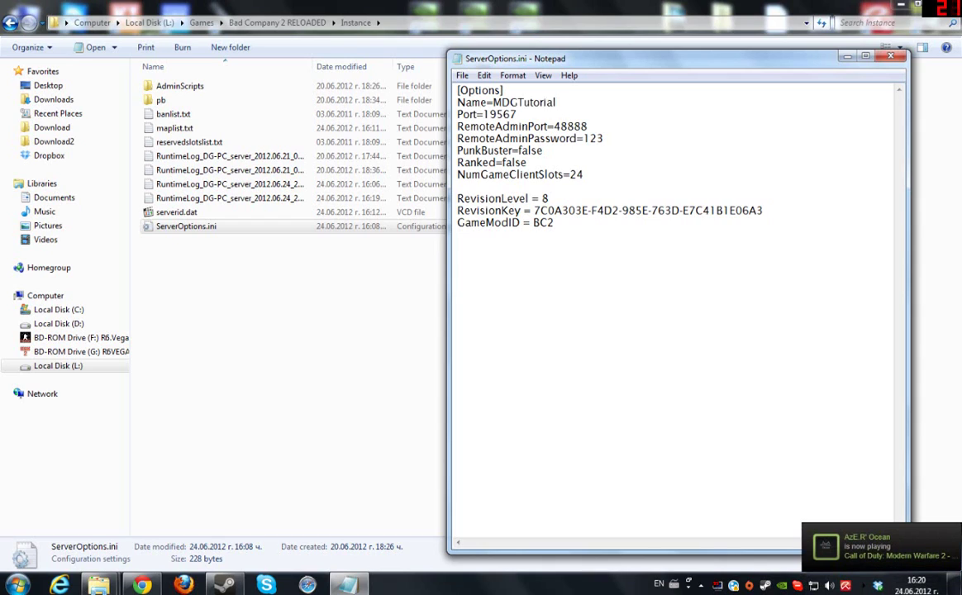
Examine the Port and RemoteAdminPort values in ServerOptions.ini
double_click(499, 114)
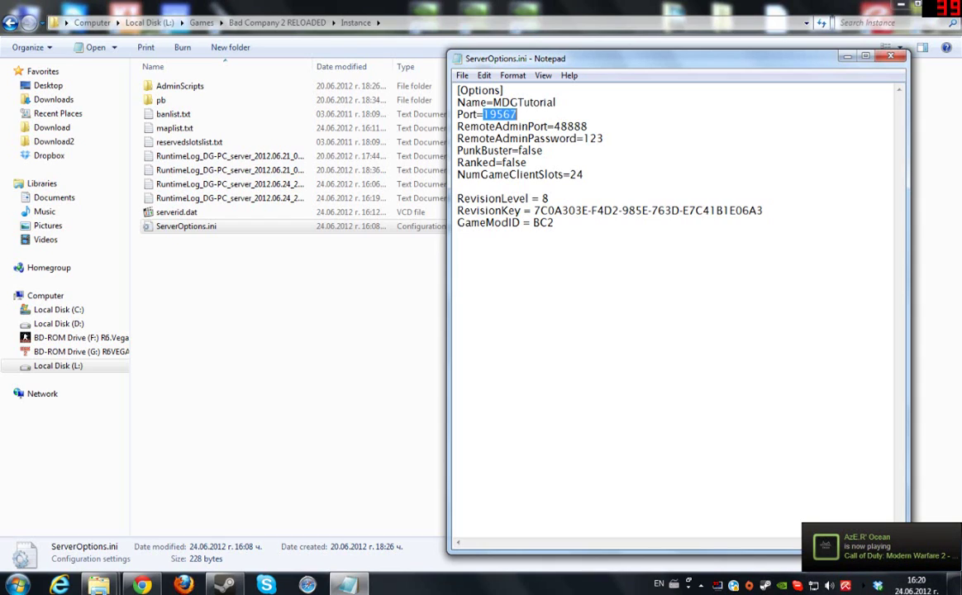
left_click(517, 115)
double_click(570, 127)
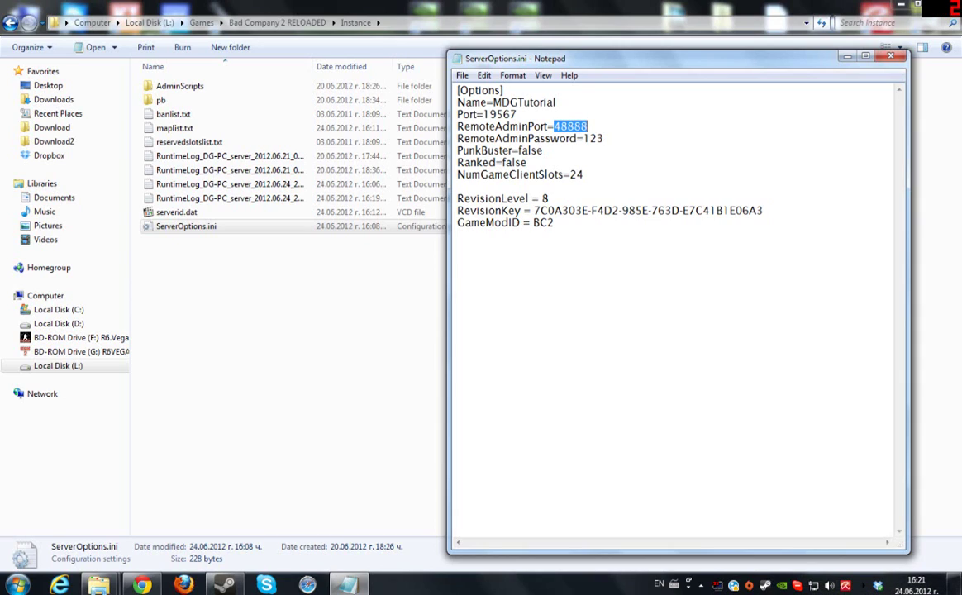
left_click(589, 126)
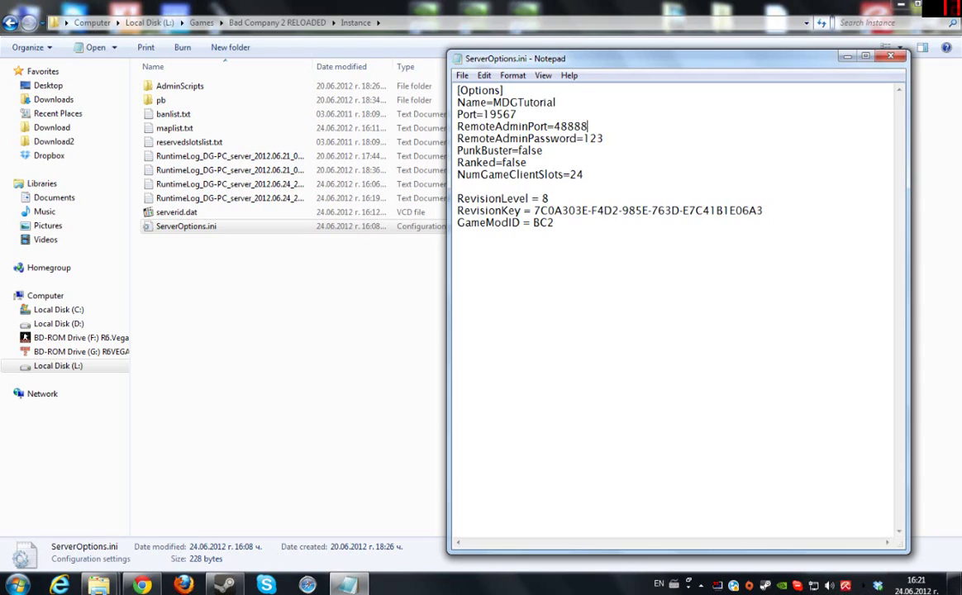
key("shift+Left")
key("shift+Left")
key("shift+Left")
key("shift+Left")
key("shift+Left")
left_click_drag(553, 127, 588, 126)
key("shift+Left")
key("shift+Left")
key("shift+Left")
key("shift+Left")
key("shift+Left")
key("Right")
Examine the RemoteAdminPassword, PunkBuster and Ranked settings
key("shift+Right")
key("shift+Right")
key("shift+Right")
key("Right")
mouse_move(512, 150)
left_mouse_down()
mouse_move(527, 163)
mouse_move(470, 151)
mouse_move(512, 150)
mouse_move(526, 162)
left_mouse_up()
left_click(516, 162)
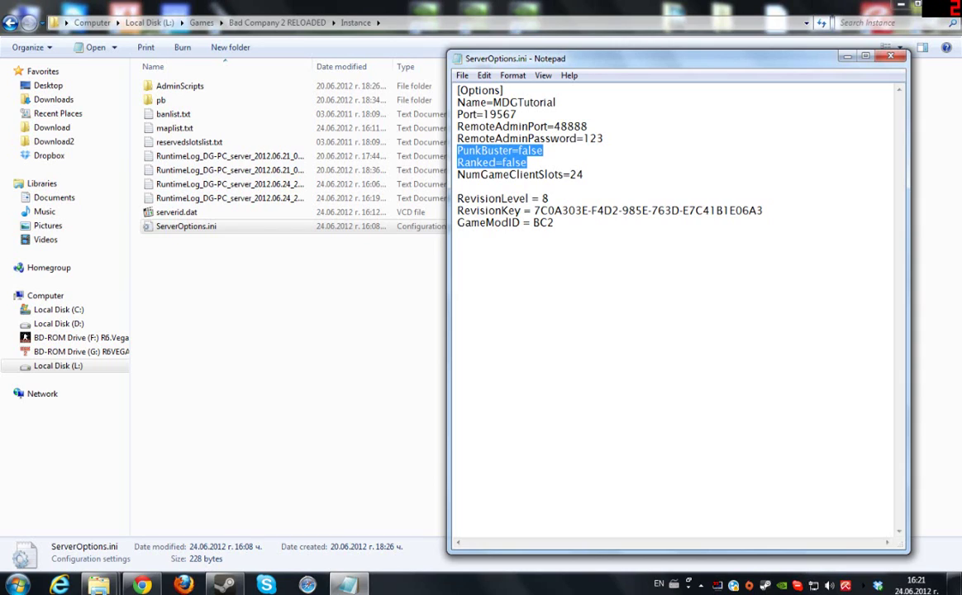
left_click(479, 150)
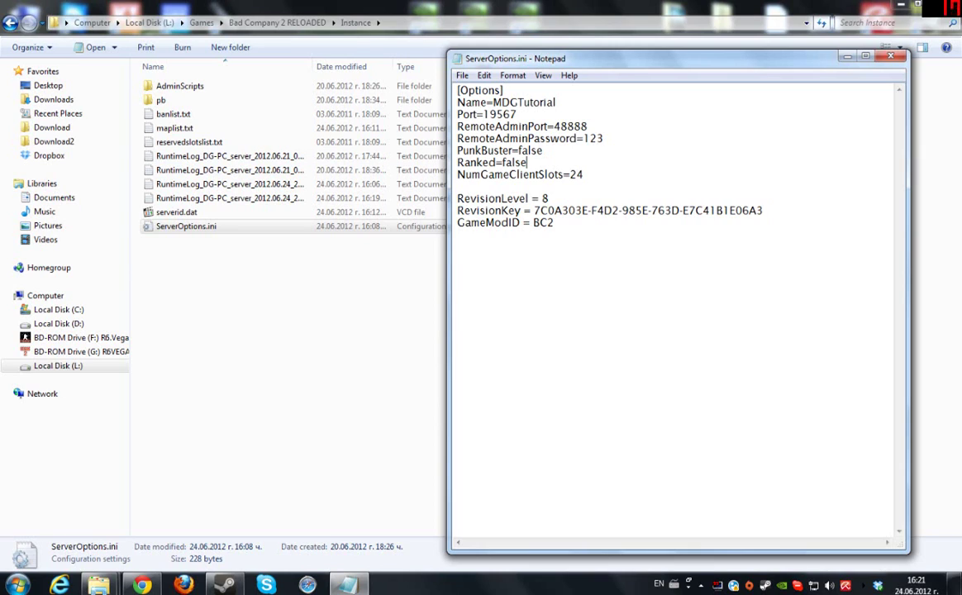
Examine the NumGameClientSlots setting and the closing block with RevisionLevel, RevisionKey and GameModID
left_click(570, 175)
key("shift+End")
mouse_move(584, 174)
left_mouse_down()
mouse_move(458, 174)
mouse_move(584, 174)
left_mouse_up()
left_click(583, 185)
key("shift+Left")
key("shift+Left")
key("Right")
key("Down")
key("Down")
key("Down")
key("Down")
key("Home")
key("ctrl+shift+End")
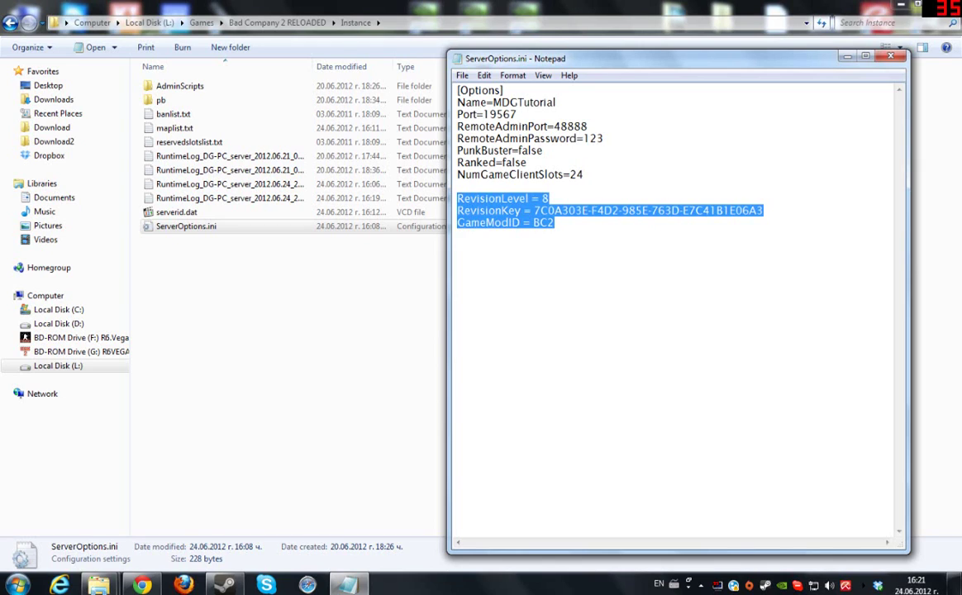
Close ServerOptions.ini and save its changes
key("Right")
left_click(890, 55)
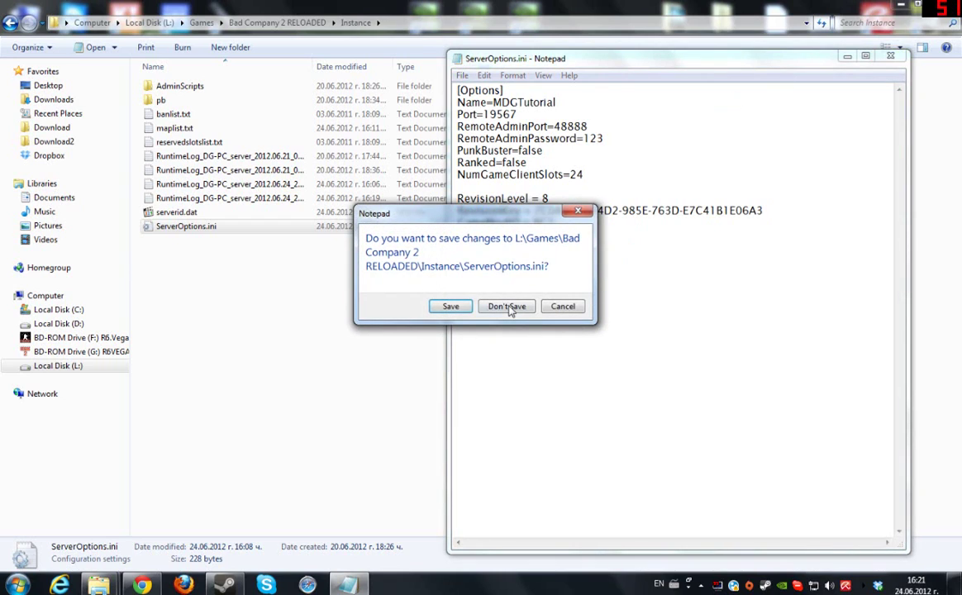
left_click(451, 306)
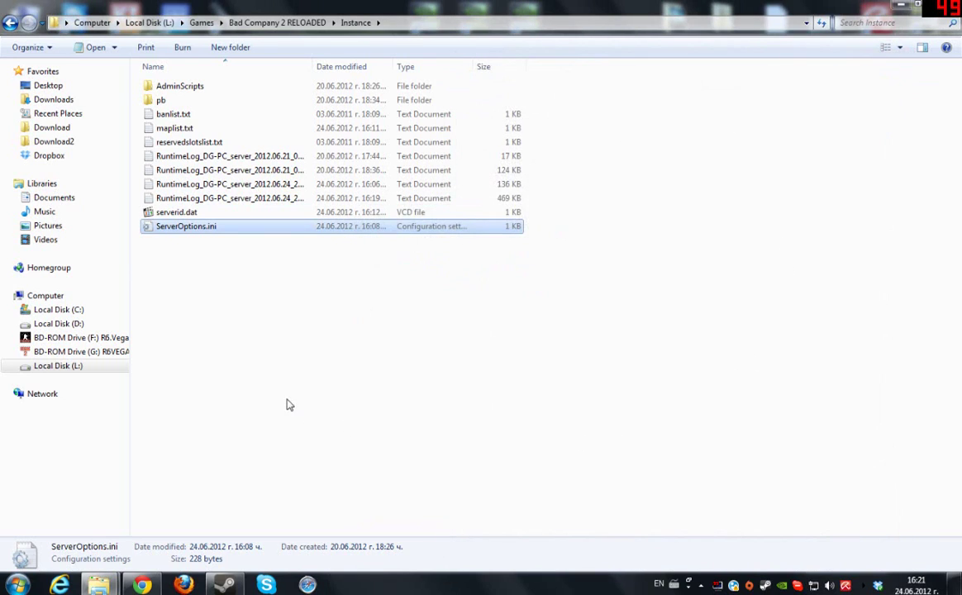
Check the read-only attribute in the properties of maplist.txt, and close them without applying changes
right_click(185, 133)
left_click(248, 415)
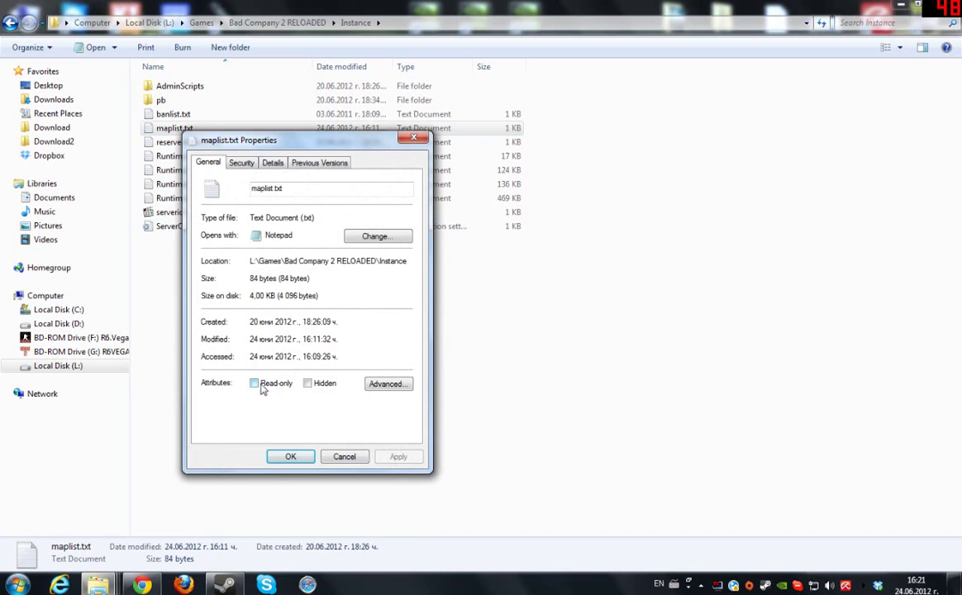
left_click(256, 383)
left_click(255, 384)
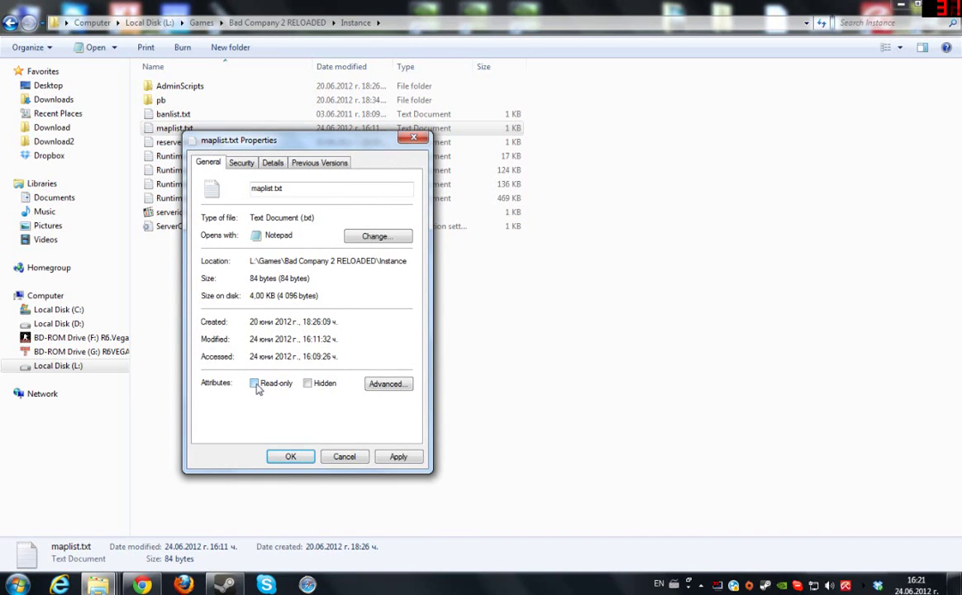
left_click(344, 456)
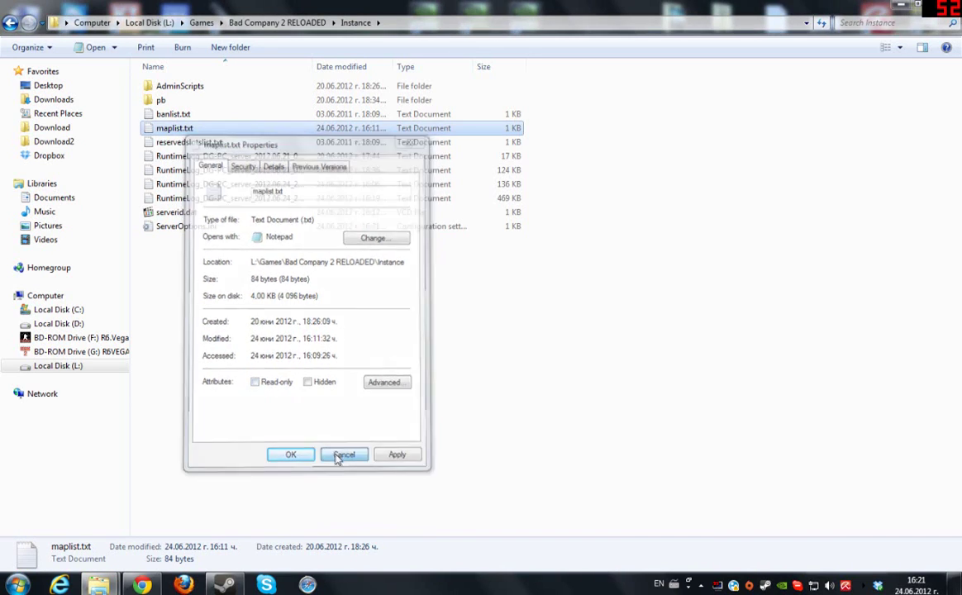
Delete the entire contents of maplist.txt and save the file empty
double_click(245, 131)
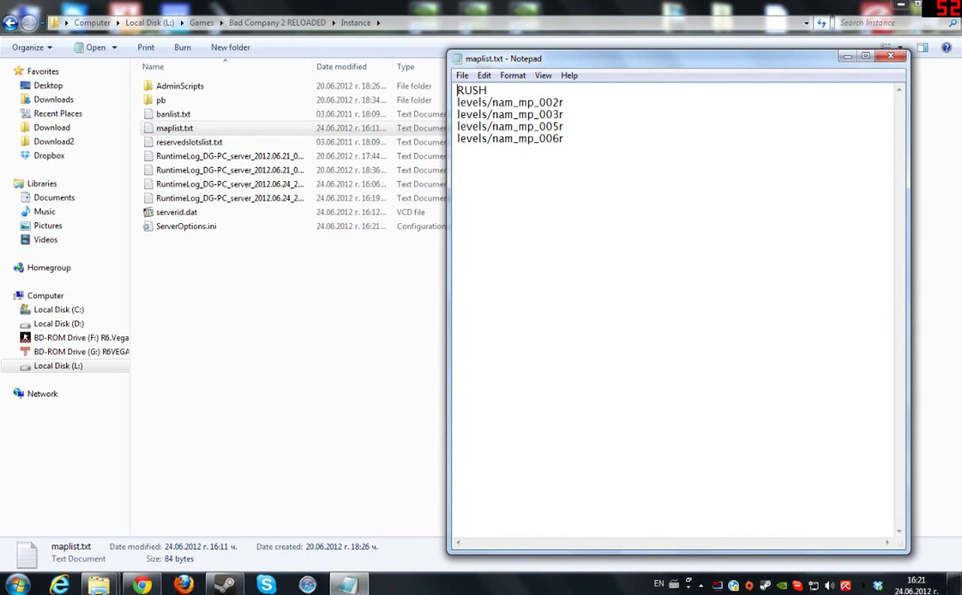
left_click(890, 57)
double_click(347, 126)
left_click_drag(578, 142, 72, 27)
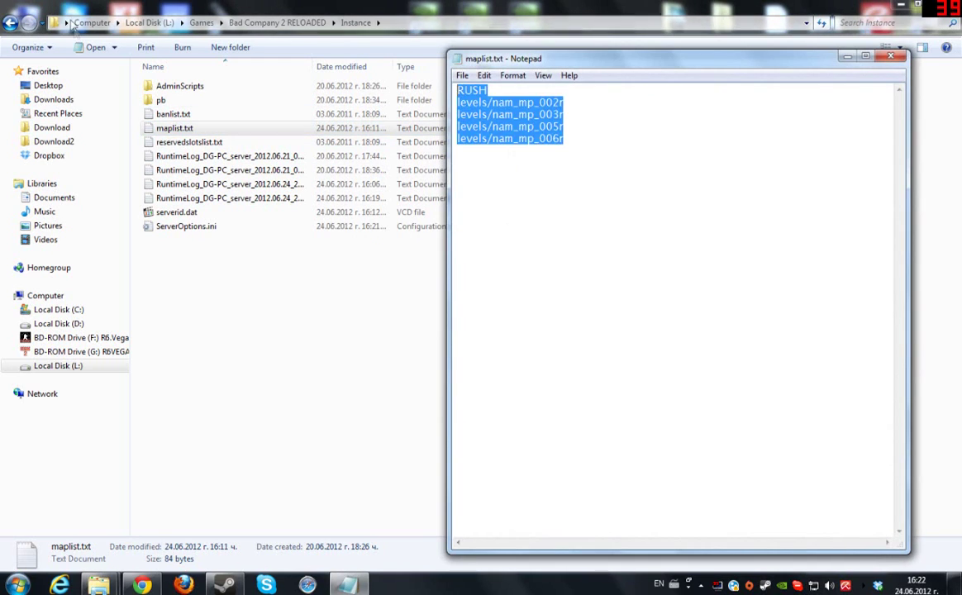
key("Delete")
left_click(890, 56)
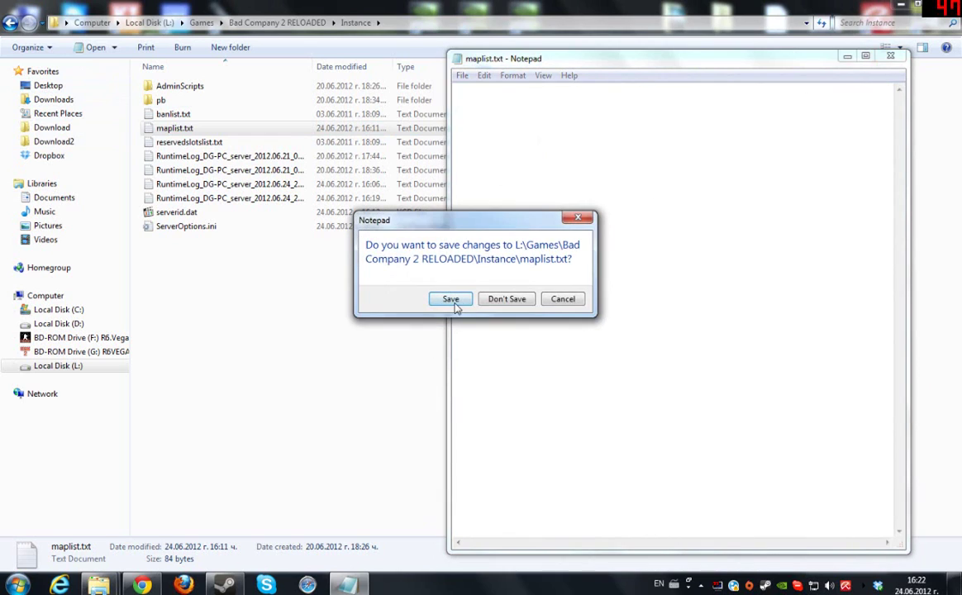
left_click(449, 298)
Set the read-only attribute on maplist.txt
right_click(273, 133)
left_click(331, 412)
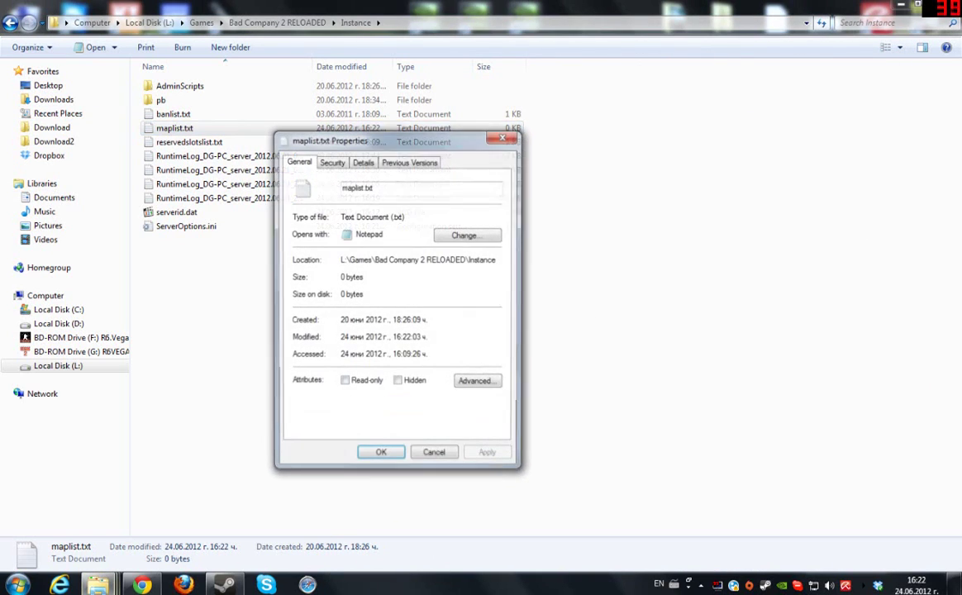
left_click(344, 381)
left_click(382, 454)
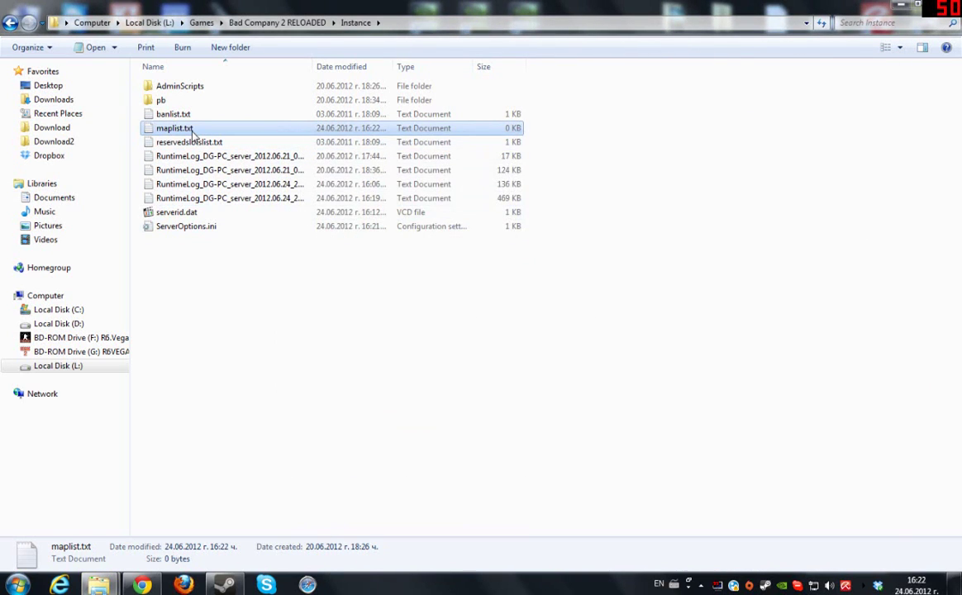
Enter 1231231 in maplist.txt, try to save it over the read-only file, and close it without saving
key("Return")
type("1231231")
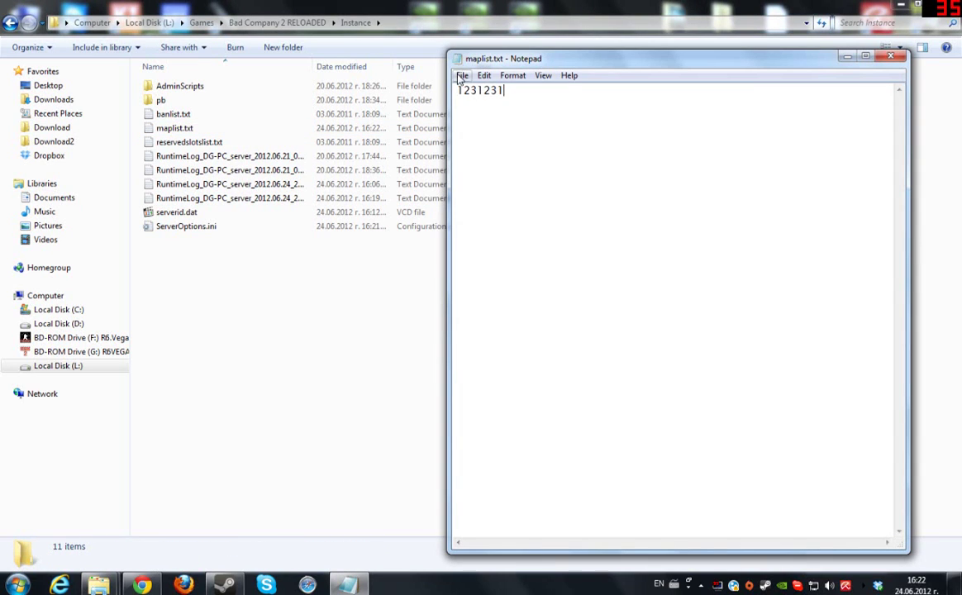
left_click(462, 75)
left_click(487, 120)
key("Escape")
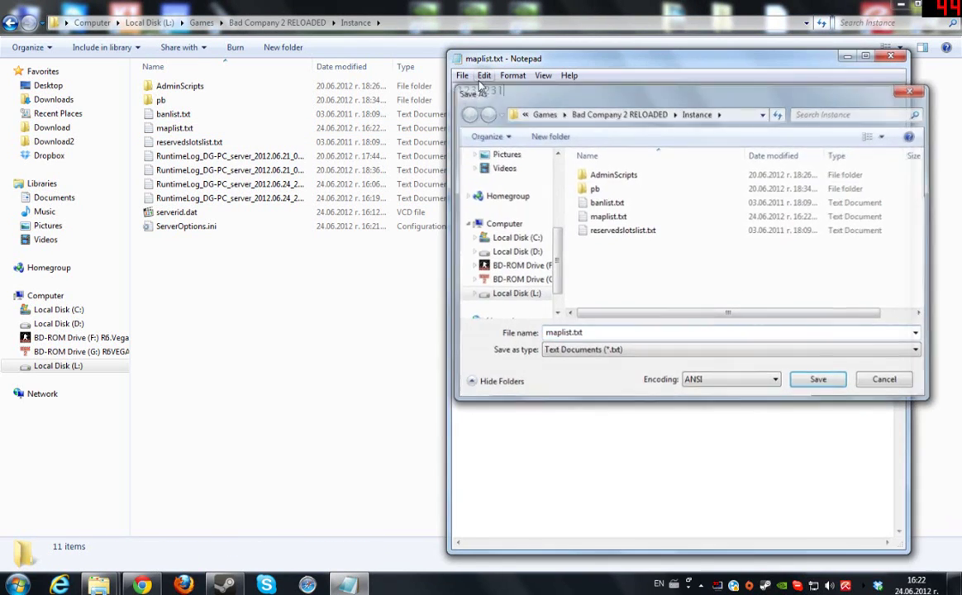
left_click(465, 76)
left_click(889, 60)
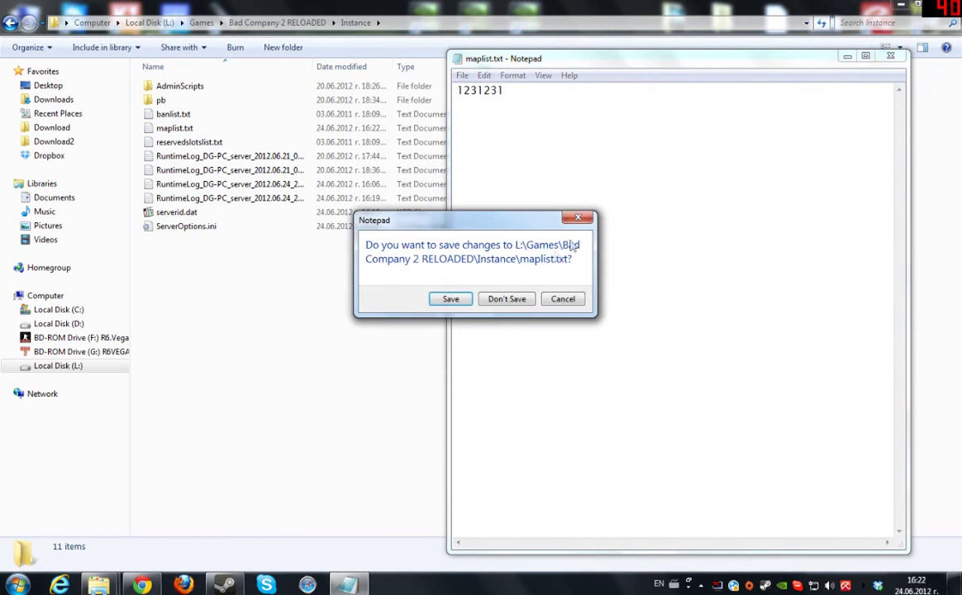
left_click(456, 299)
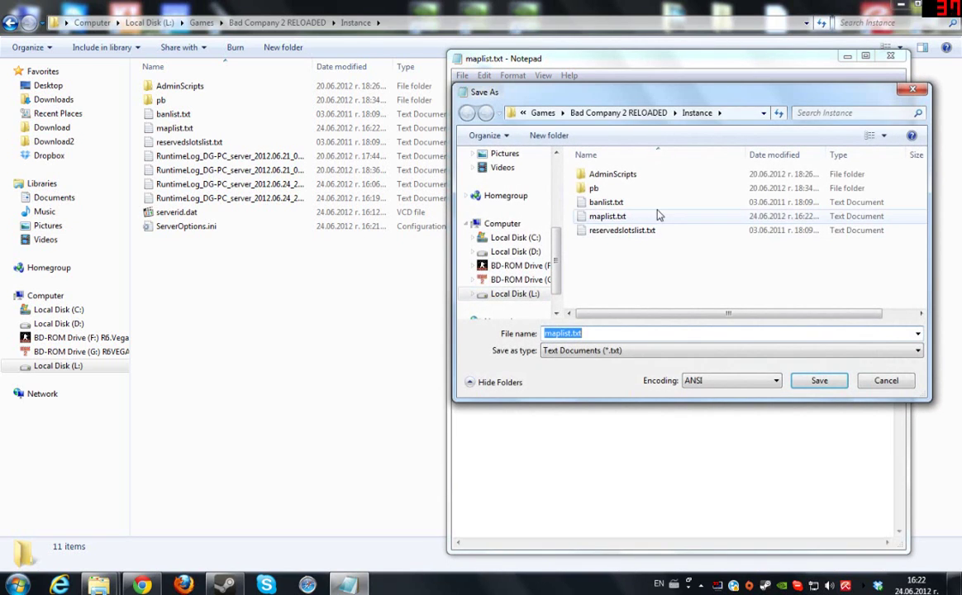
key("Escape")
left_click(891, 59)
left_click(564, 299)
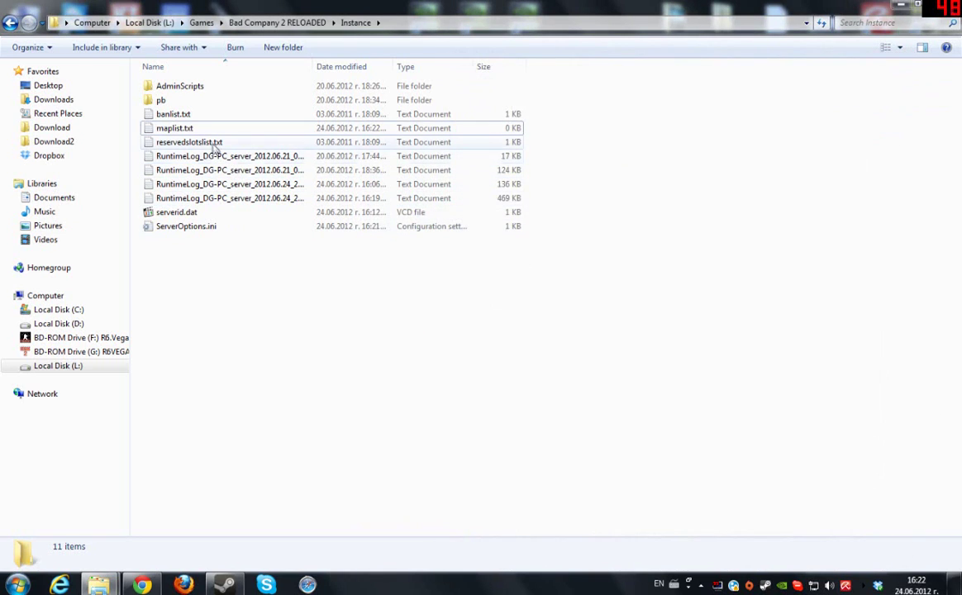
Clear the read-only attribute of maplist.txt
right_click(179, 129)
left_click(245, 411)
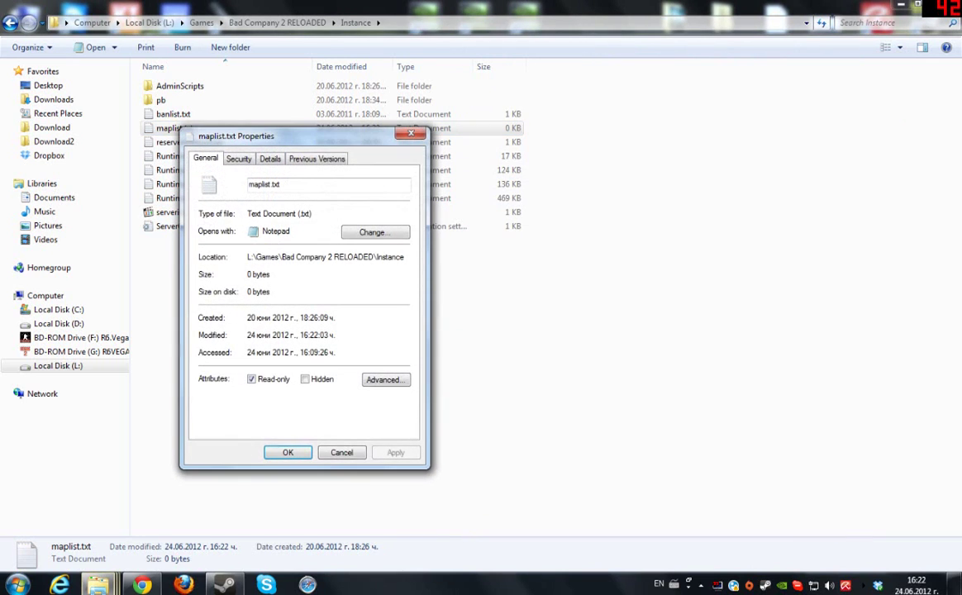
left_click(252, 378)
left_click(290, 451)
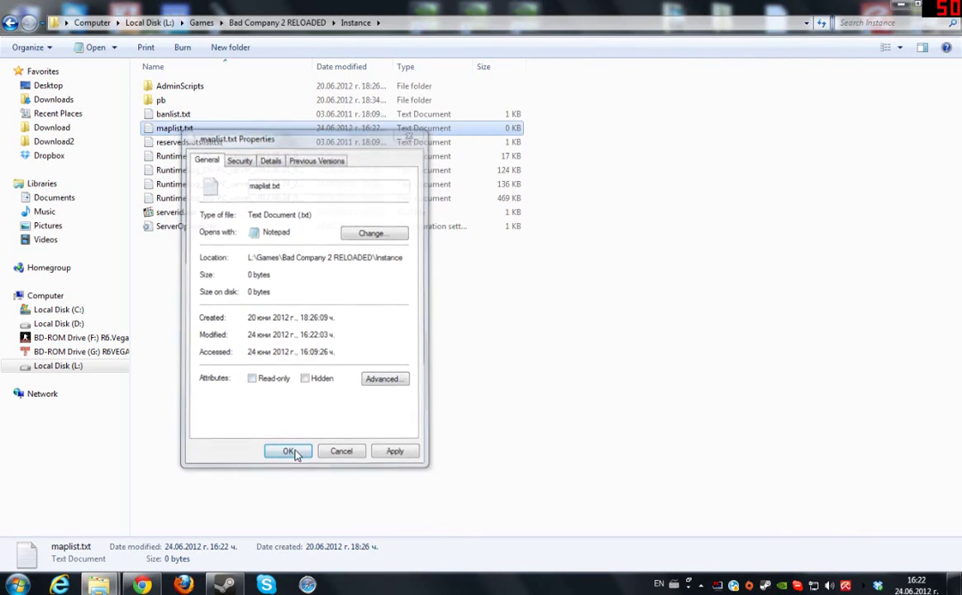
Open banlist.txt and examine the first ban entry, including its guid line and ban reason
double_click(215, 114)
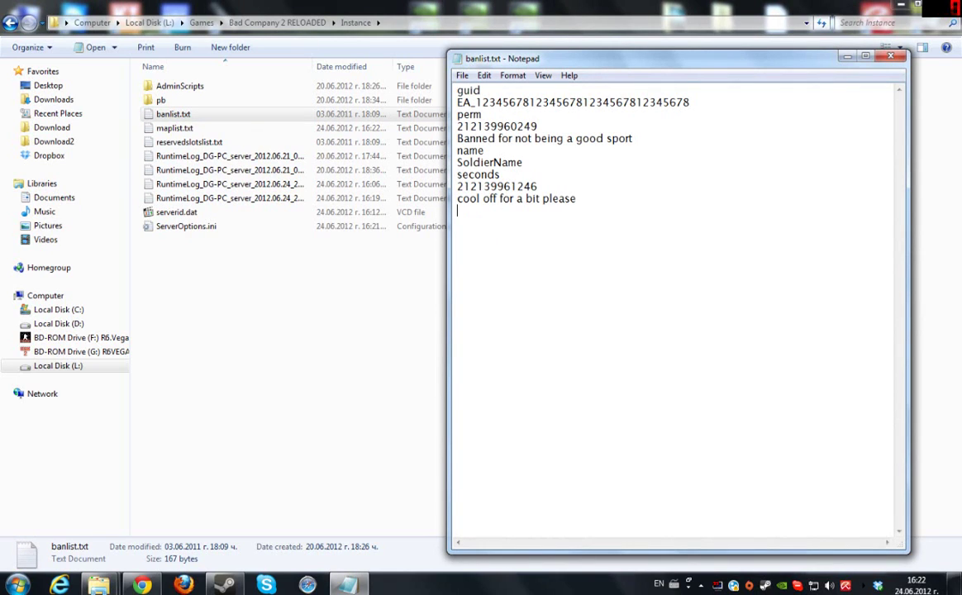
left_click_drag(524, 163, 512, 215)
left_click_drag(458, 91, 562, 102)
left_click(568, 103)
mouse_move(462, 103)
left_mouse_down()
mouse_move(690, 102)
mouse_move(463, 103)
left_mouse_up()
left_click(691, 104)
left_click(459, 211)
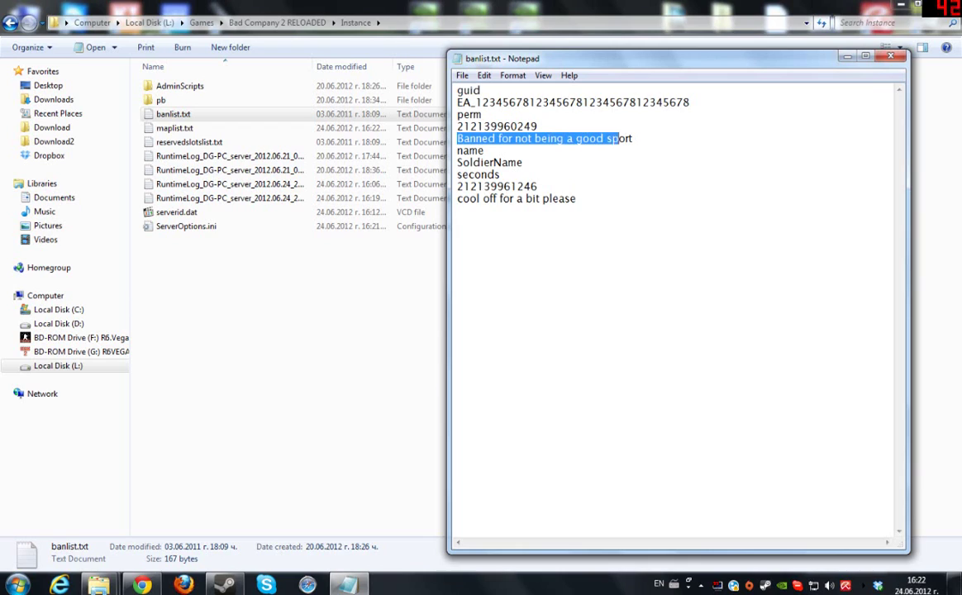
left_click_drag(618, 139, 634, 139)
left_click(633, 140)
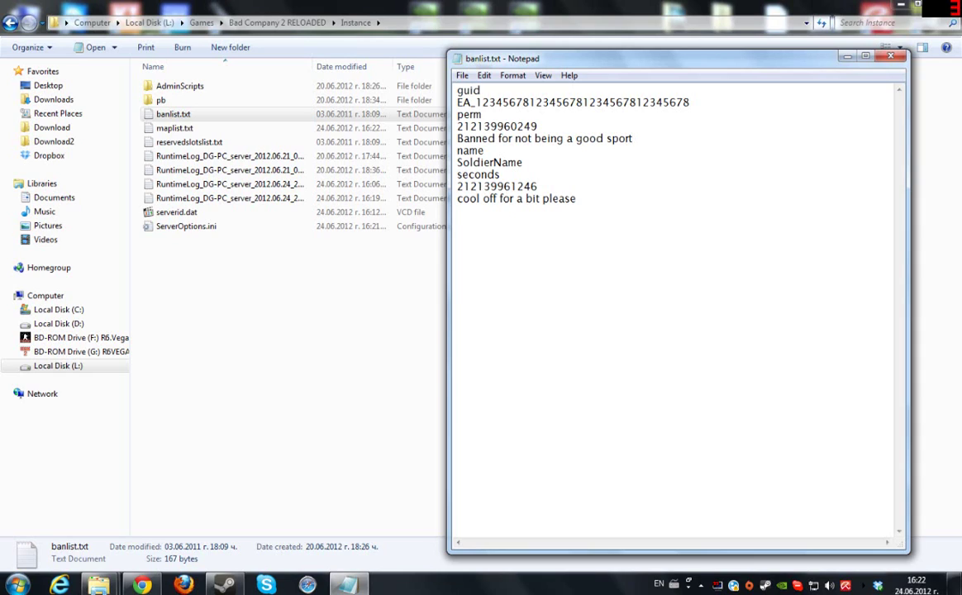
left_click_drag(633, 138, 457, 138)
left_click(633, 138)
Examine the message, ban type and duration lines of the second entry in banlist.txt, and close the file
left_click_drag(576, 211, 457, 199)
left_click(570, 211)
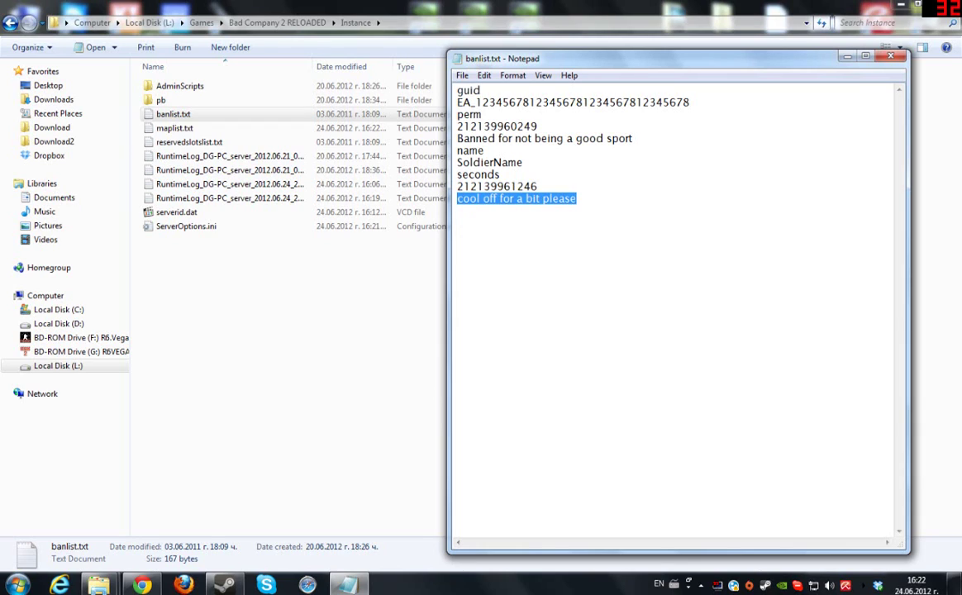
left_click(457, 174)
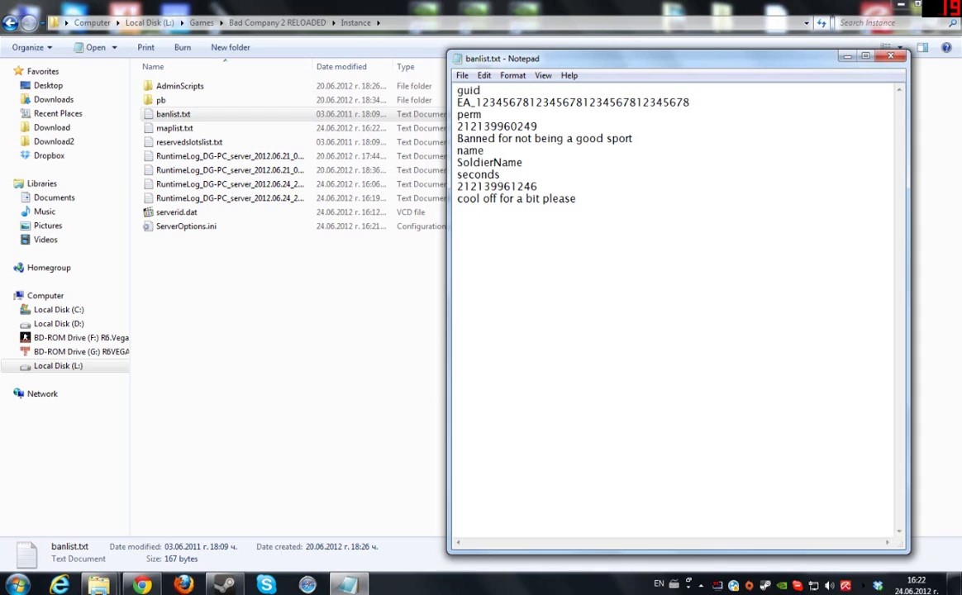
double_click(457, 174)
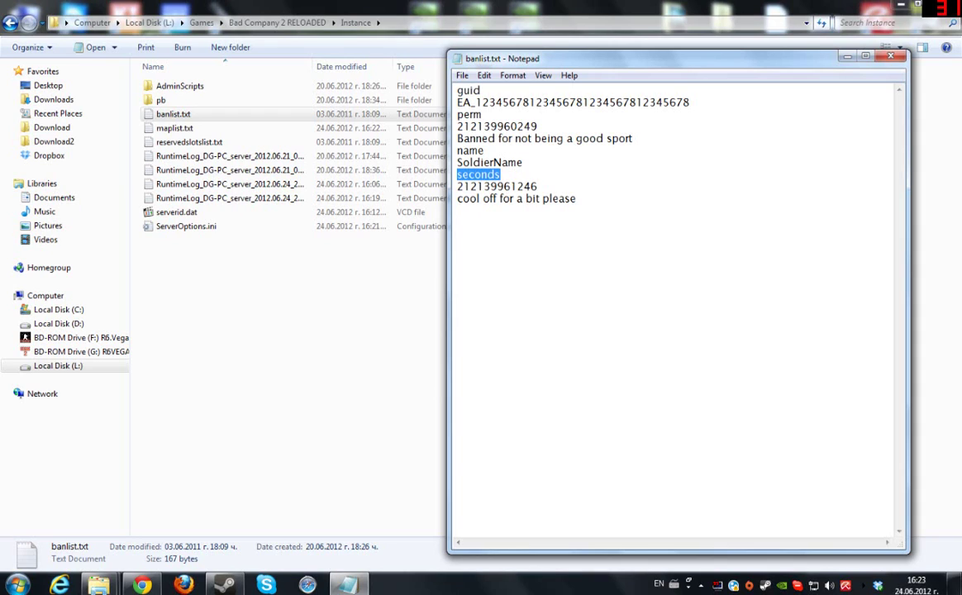
left_click_drag(470, 186, 537, 187)
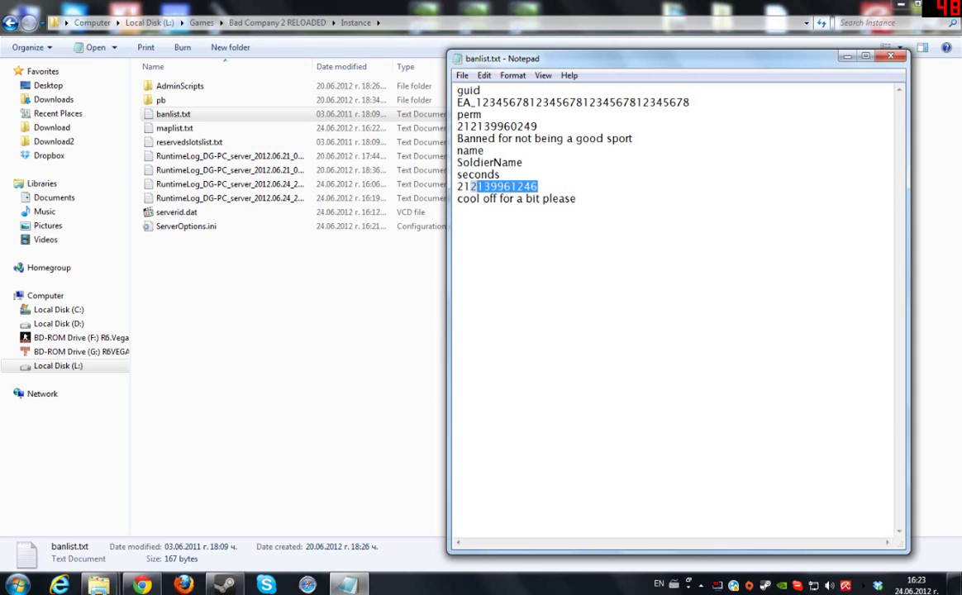
left_click(898, 57)
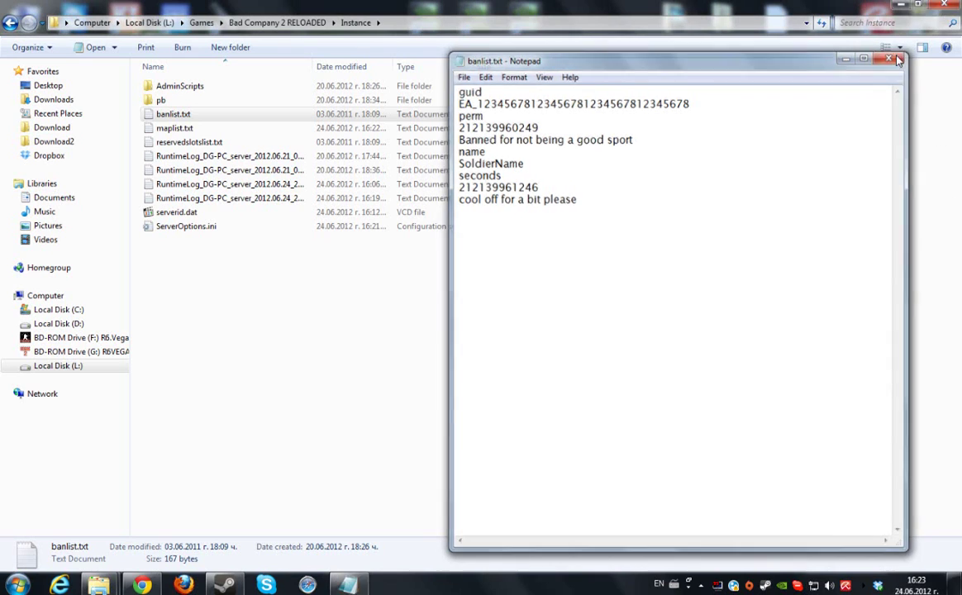
Look at the contents of reservedslotslist.txt and clear the file's read-only attribute
double_click(289, 143)
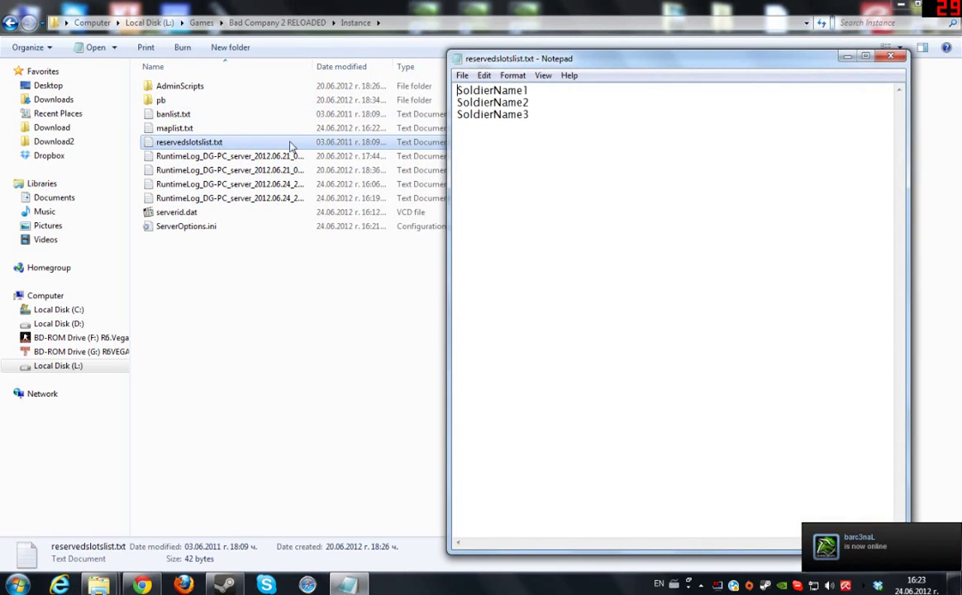
left_click(890, 56)
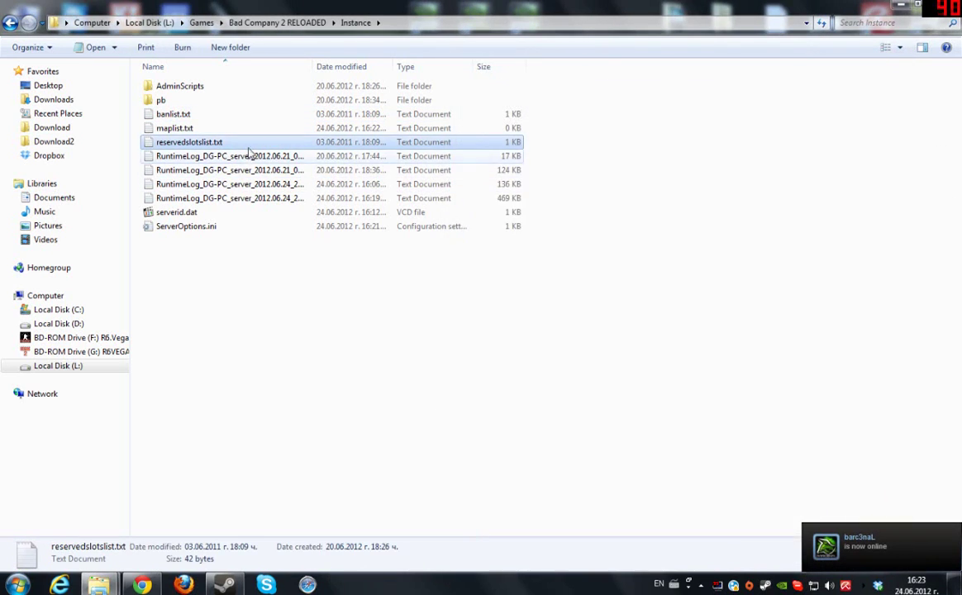
right_click(250, 144)
left_click(326, 432)
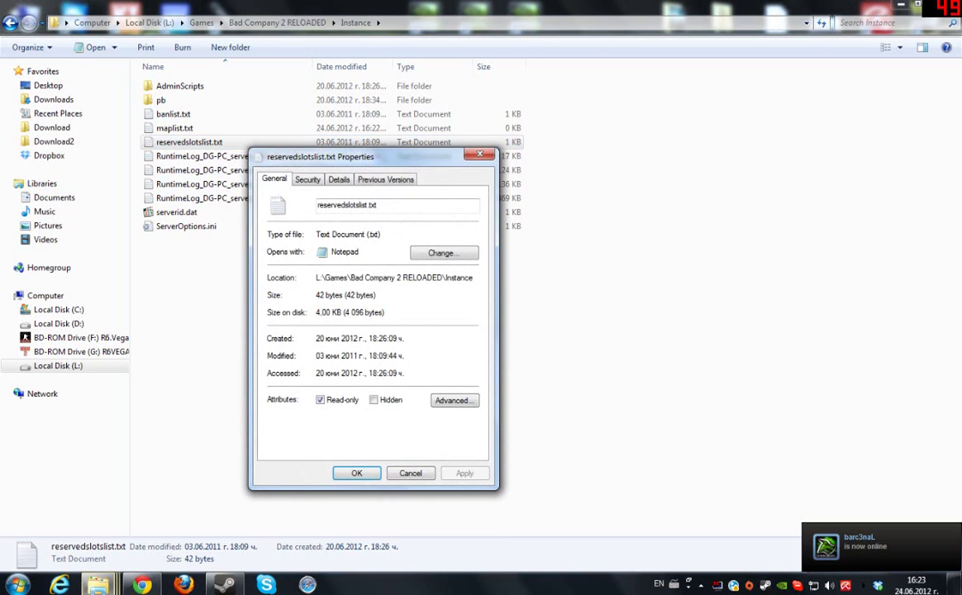
left_click(357, 472)
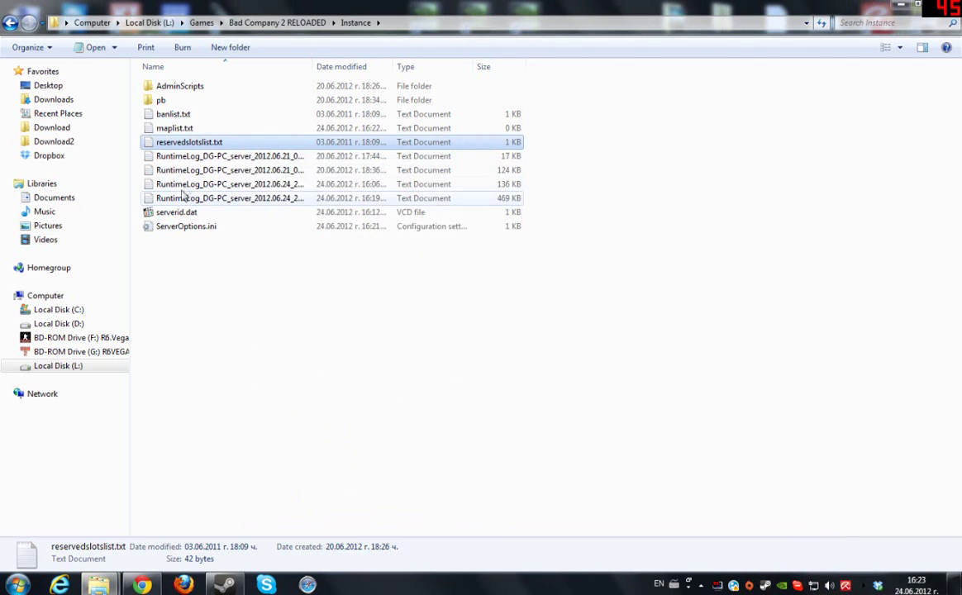
Replace the placeholder soldier names in reservedslotslist.txt with the player's nickname, and save the file
double_click(192, 144)
key("ctrl+a")
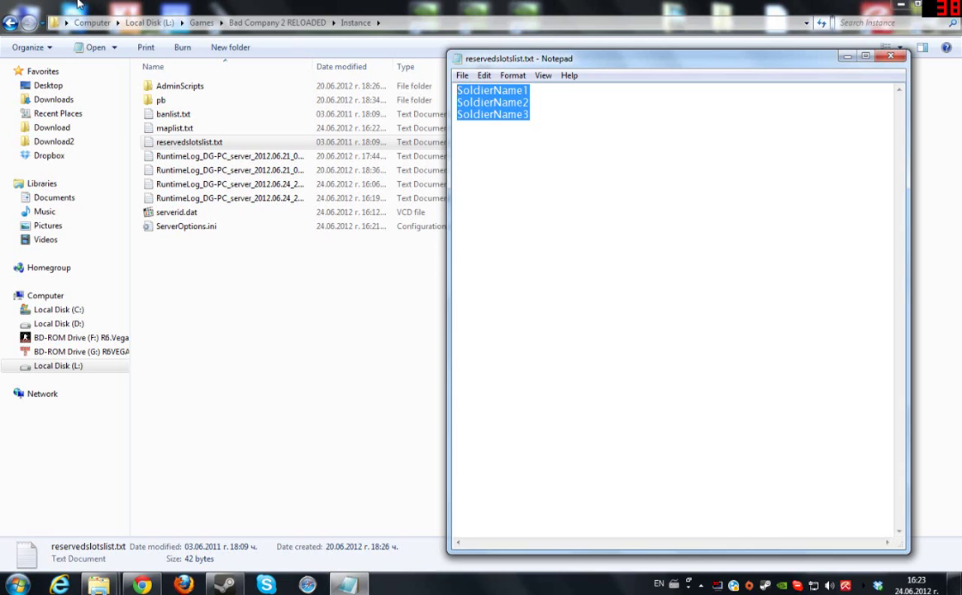
type("Mizu")
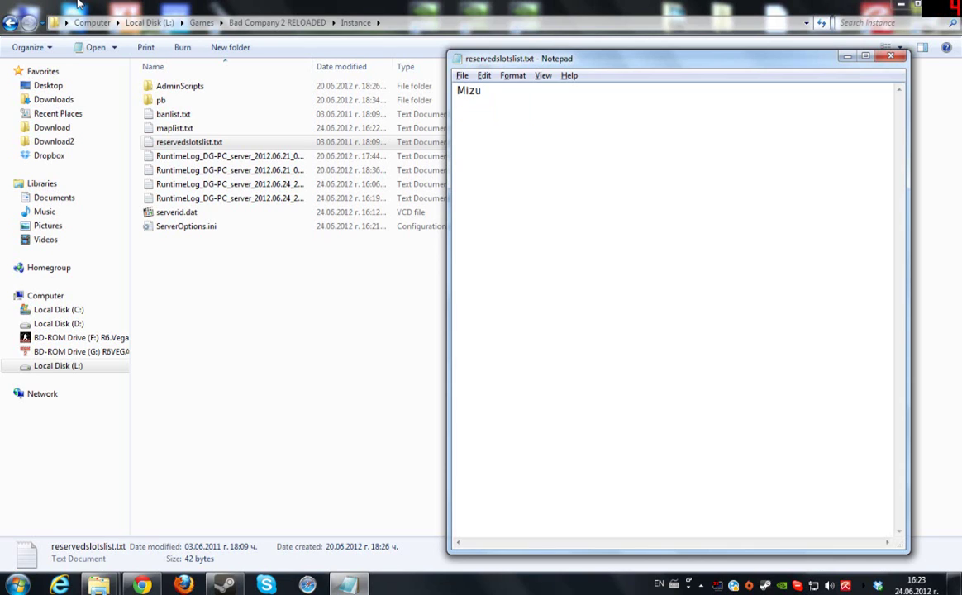
key("alt+F4")
key("Return")
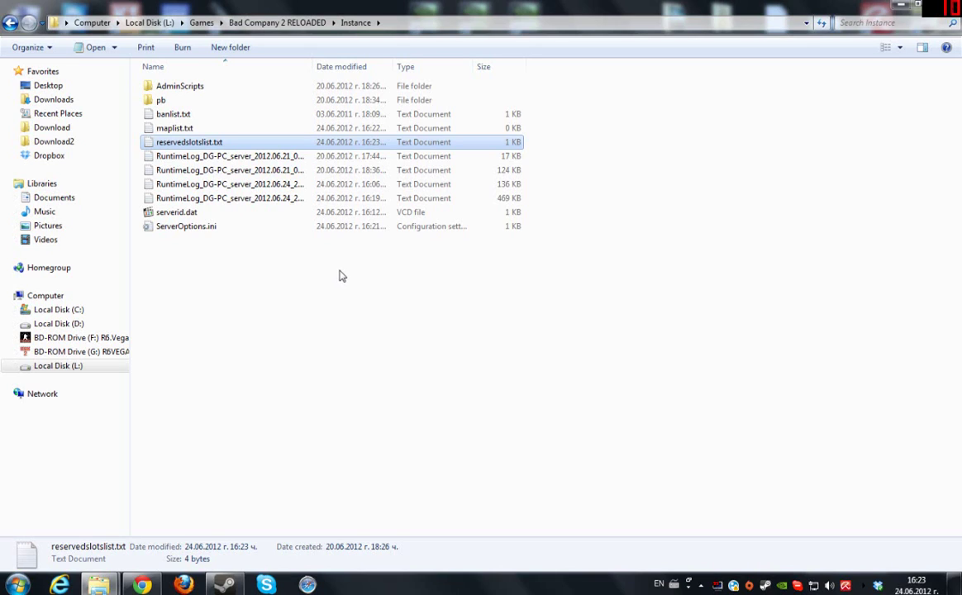
left_click(337, 275)
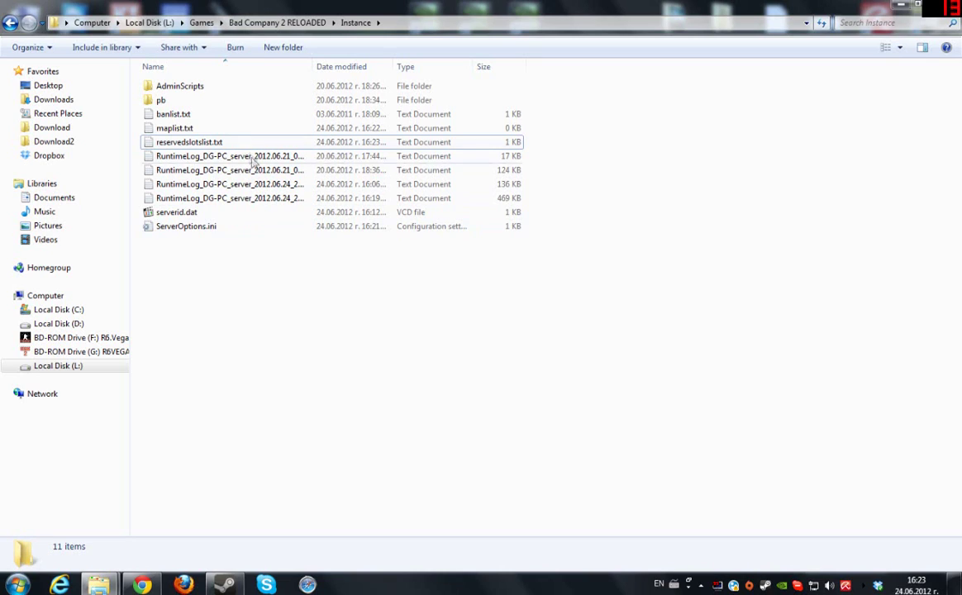
Open Startup.txt from the AdminScripts folder and examine the comment lines at its beginning
left_click(218, 99)
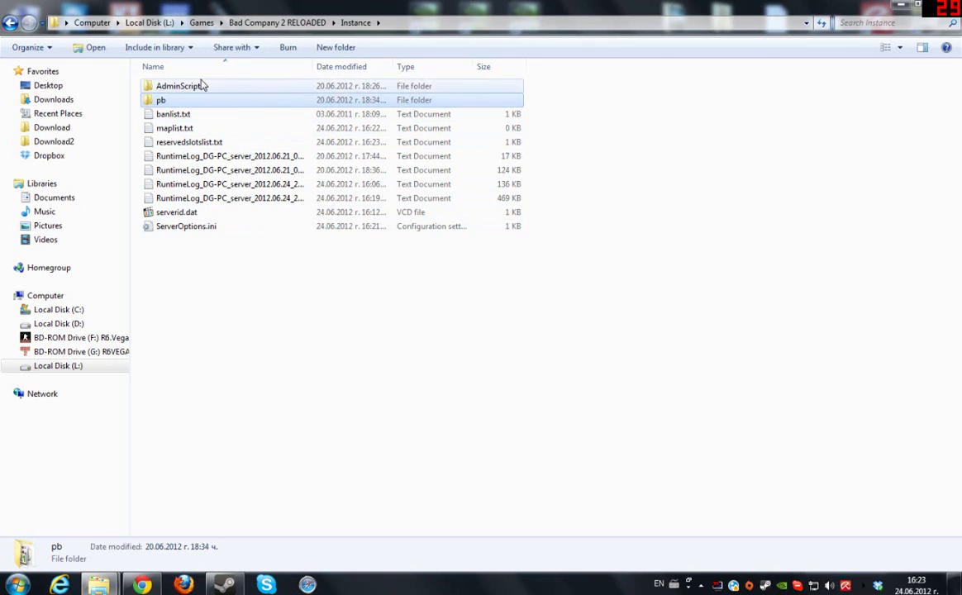
double_click(204, 86)
double_click(175, 86)
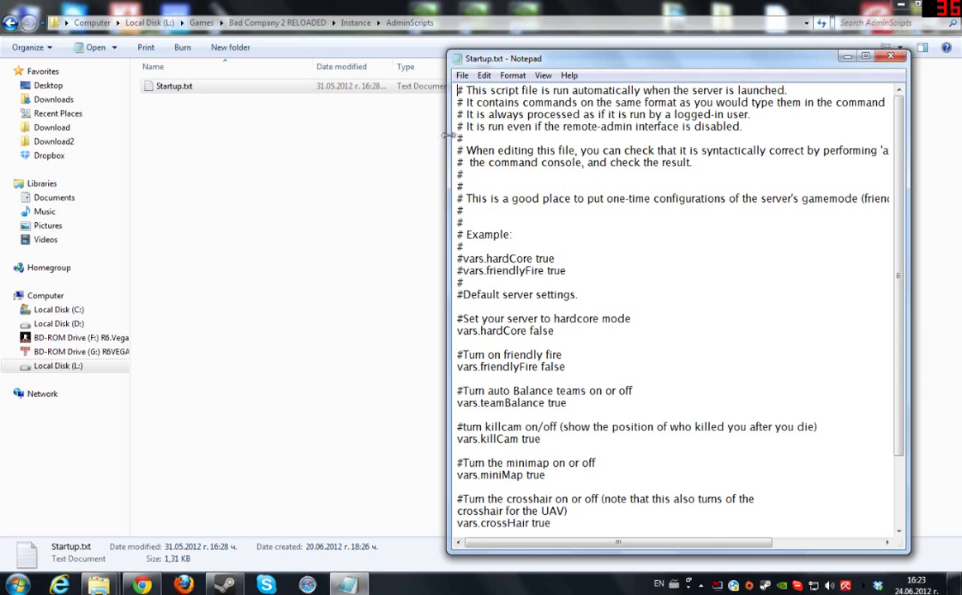
left_click_drag(457, 91, 464, 103)
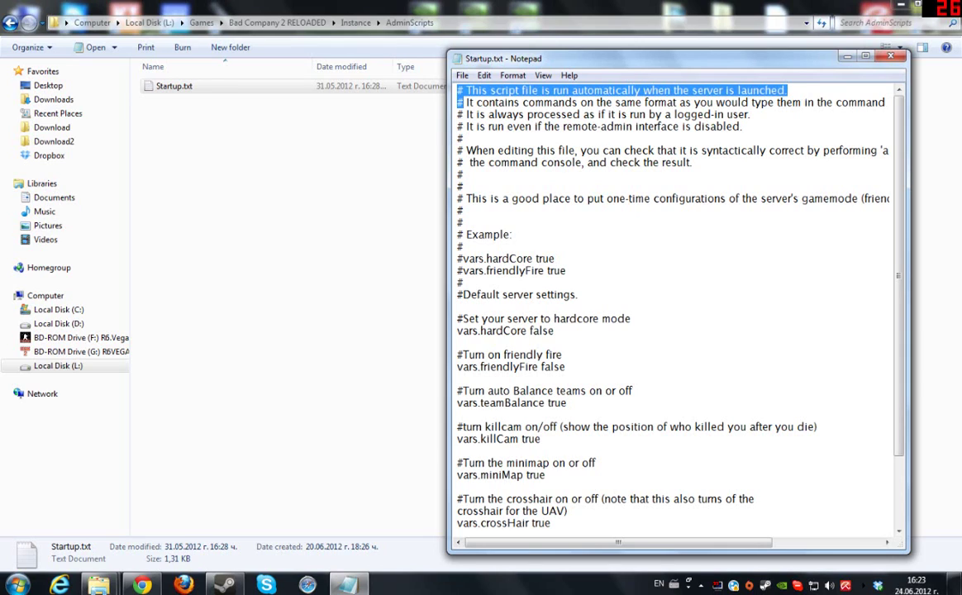
left_click(458, 91)
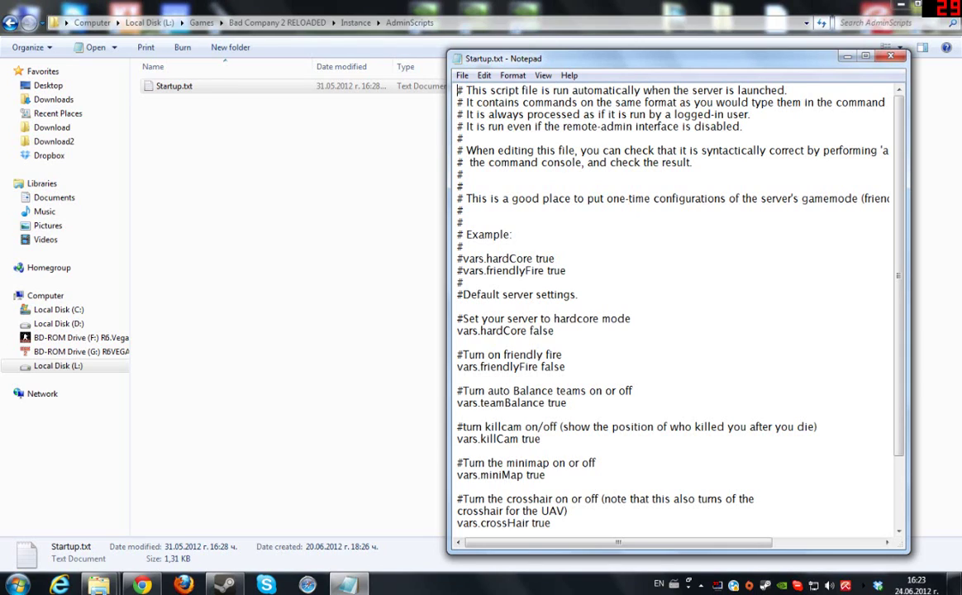
Examine the opening comment lines, the Example section and the hardcore mode setting in Startup.txt
left_click_drag(458, 91, 892, 103)
left_click(628, 234)
key("Up")
key("Up")
key("Up")
key("shift+Right")
key("shift+Right")
key("shift+Right")
key("shift+Right")
key("shift+Right")
key("shift+Right")
key("shift+Right")
key("shift+Right")
key("shift+Right")
key("shift+Right")
key("shift+Right")
key("shift+Right")
key("shift+Right")
key("shift+Right")
key("shift+Right")
key("shift+Right")
key("shift+Right")
key("shift+Right")
key("shift+Right")
Set both vars.hardCore and vars.friendlyFire to true in Startup.txt
key("End")
key("shift+Left")
key("shift+Left")
key("shift+Left")
key("shift+Left")
key("shift+Left")
type("true")
key("ctrl+shift+Left")
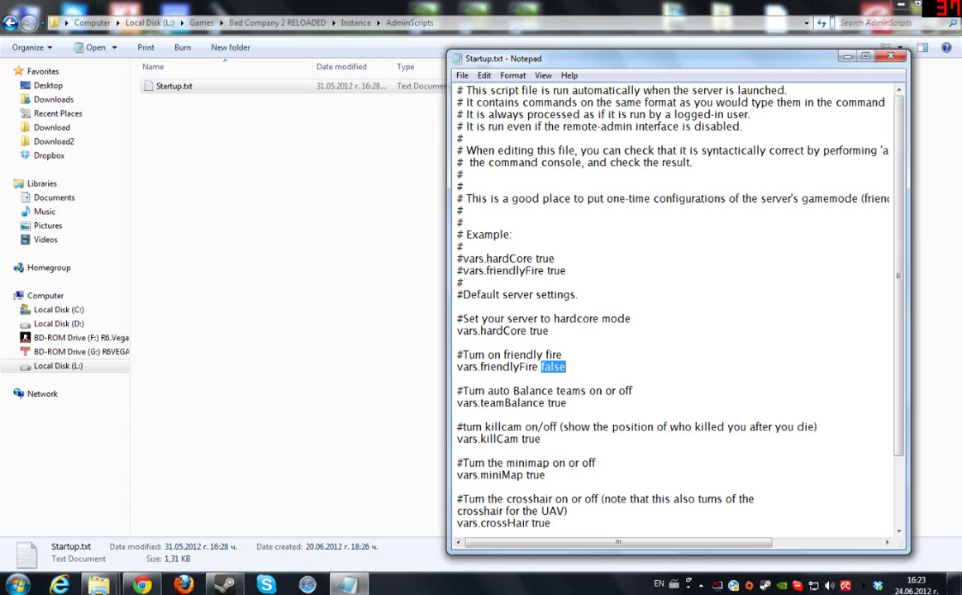
type("true")
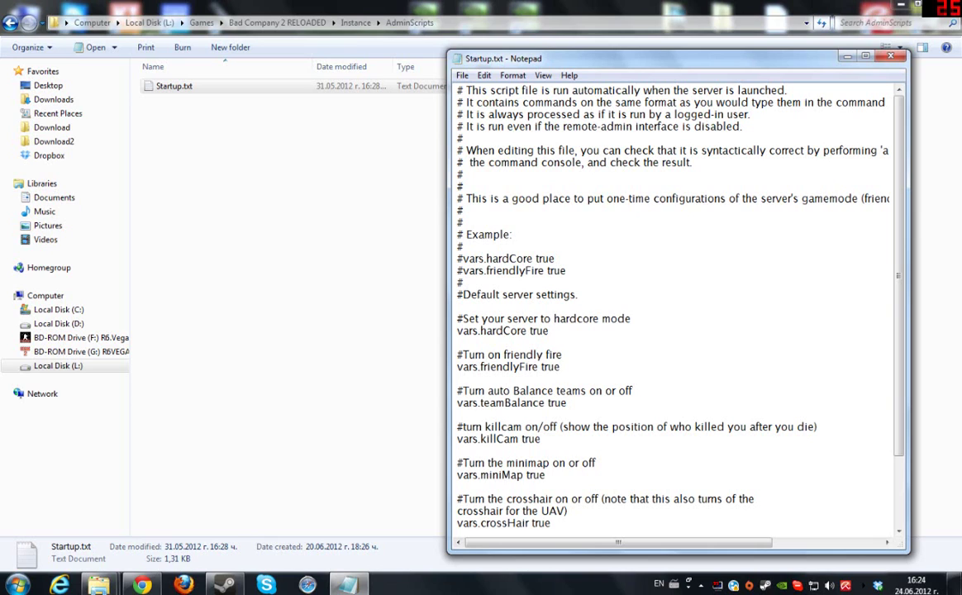
Set vars.miniMap and vars.crossHair to false in Startup.txt
scroll(673, 306, "down", 2)
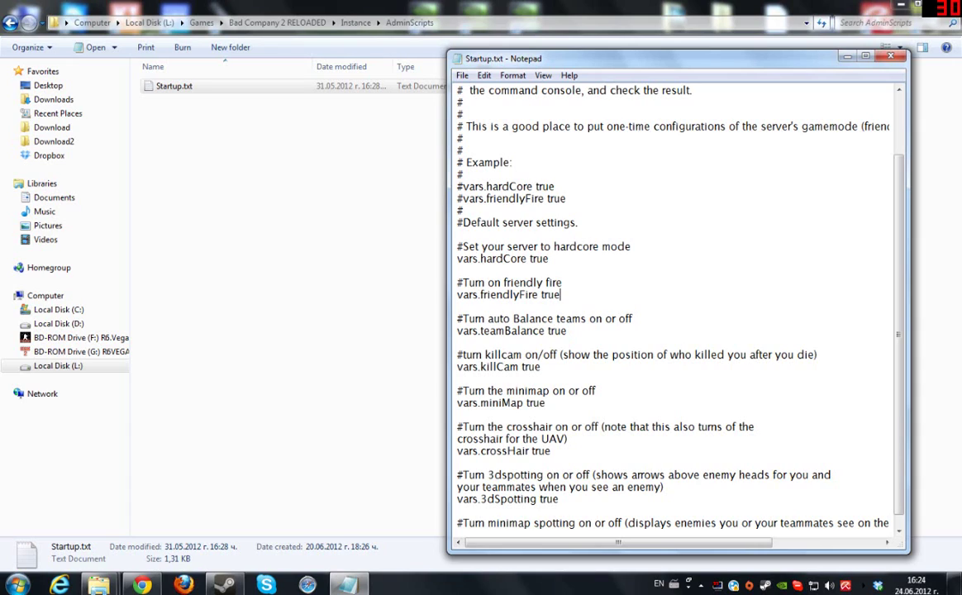
left_click(458, 379)
double_click(535, 403)
type("false")
double_click(541, 451)
type("false")
scroll(673, 314, "down", 1)
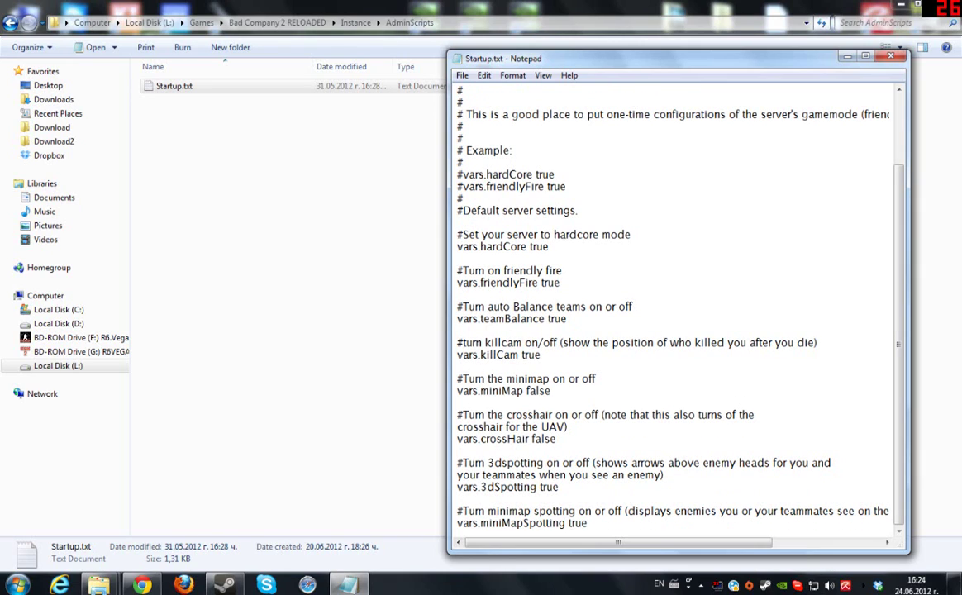
double_click(549, 486)
type("false")
double_click(546, 486)
type("true")
Set vars.miniMapSpotting to false, and close Startup.txt with its changes saved
double_click(569, 523)
type("false")
key("alt+F4")
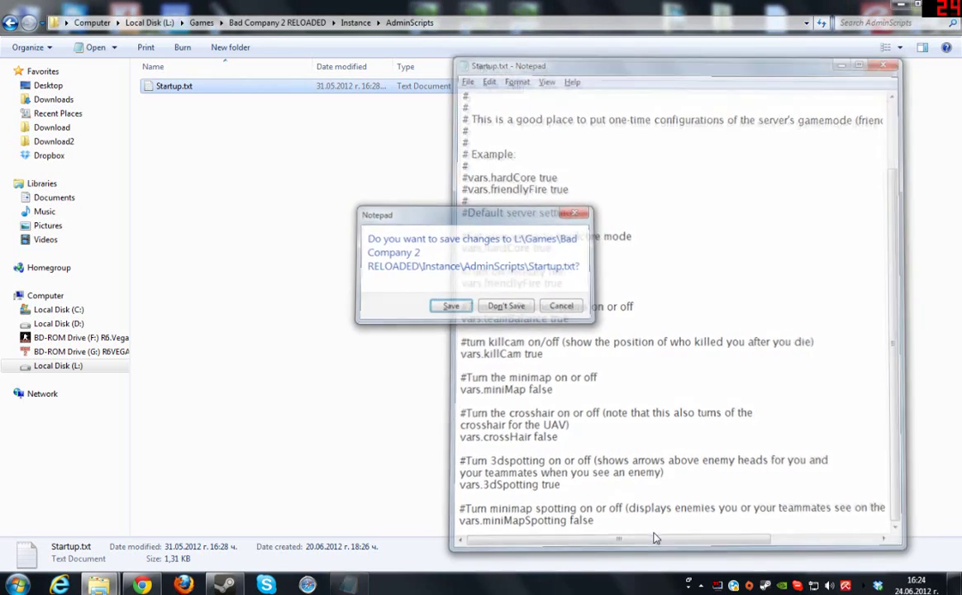
key("Return")
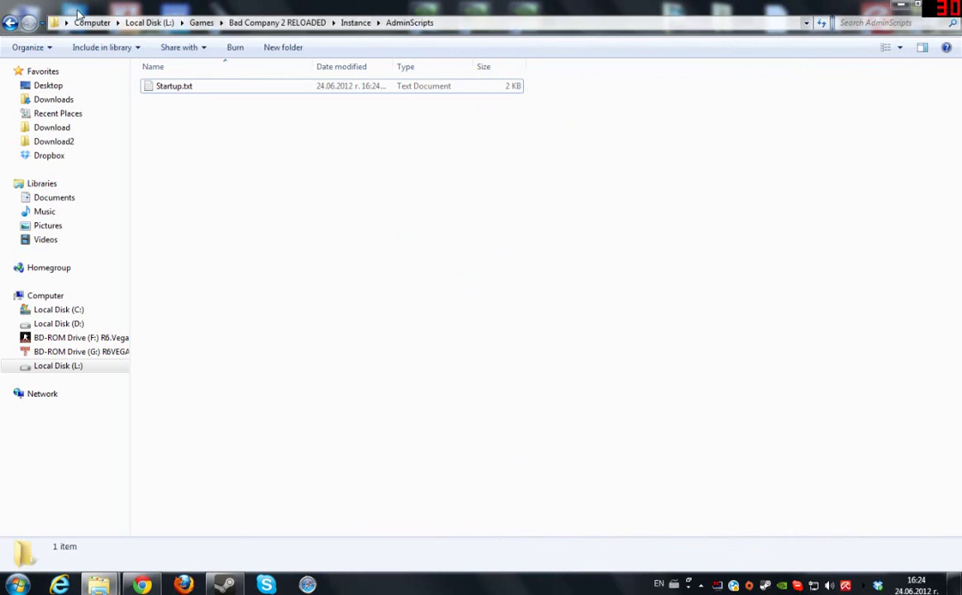
Open maplist.txt from the Instance folder and arrange it side by side with the desktop document listing the map names
left_click(11, 22)
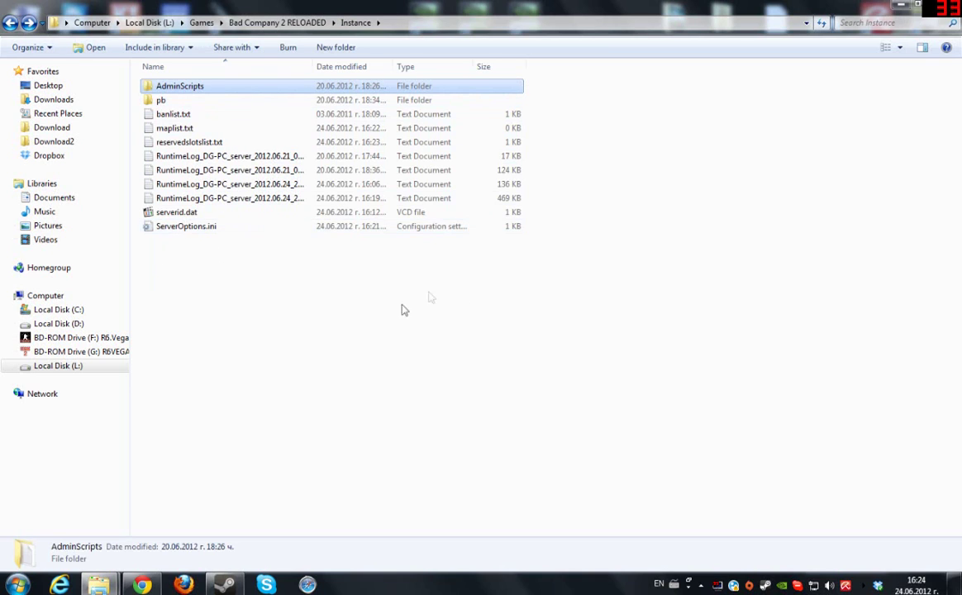
double_click(186, 128)
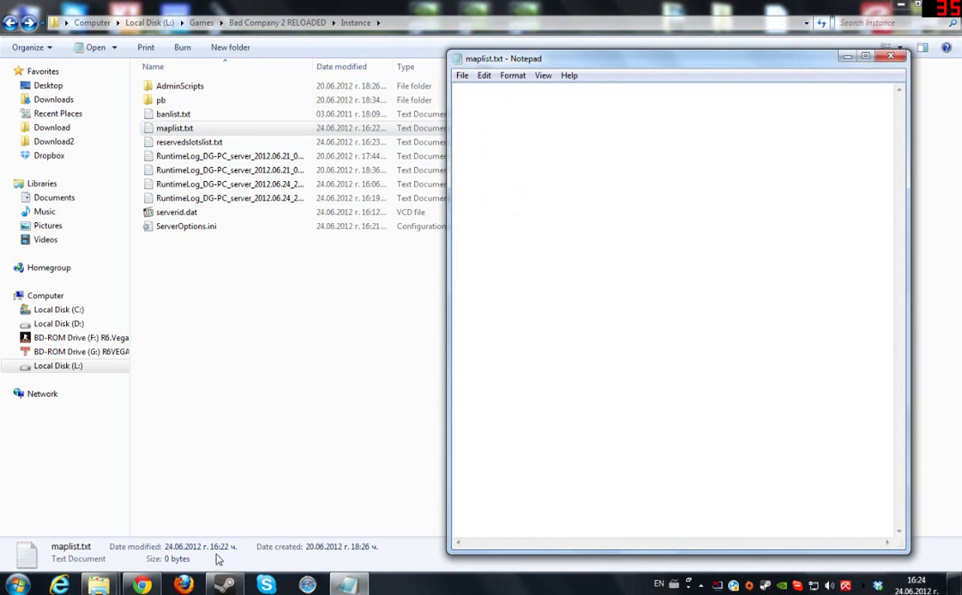
left_click(957, 584)
double_click(726, 175)
mouse_move(347, 585)
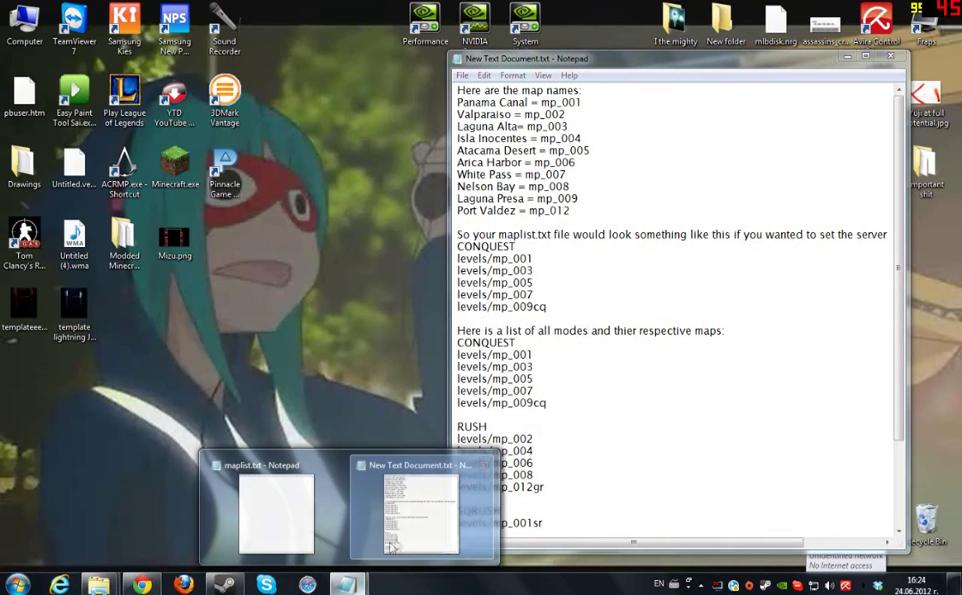
left_click(257, 521)
left_click_drag(618, 72, 237, 66)
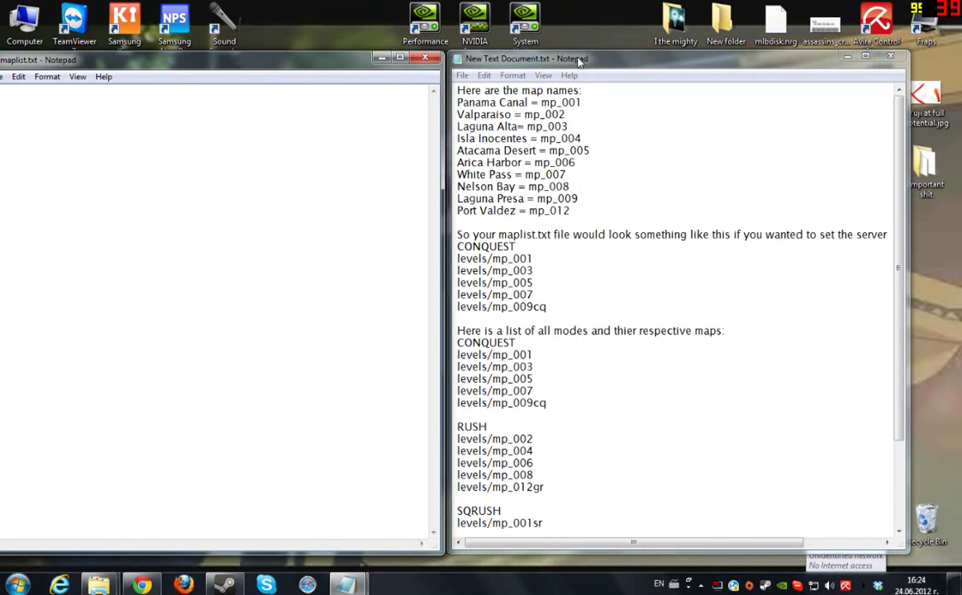
left_click_drag(579, 59, 633, 61)
left_click_drag(209, 67, 263, 68)
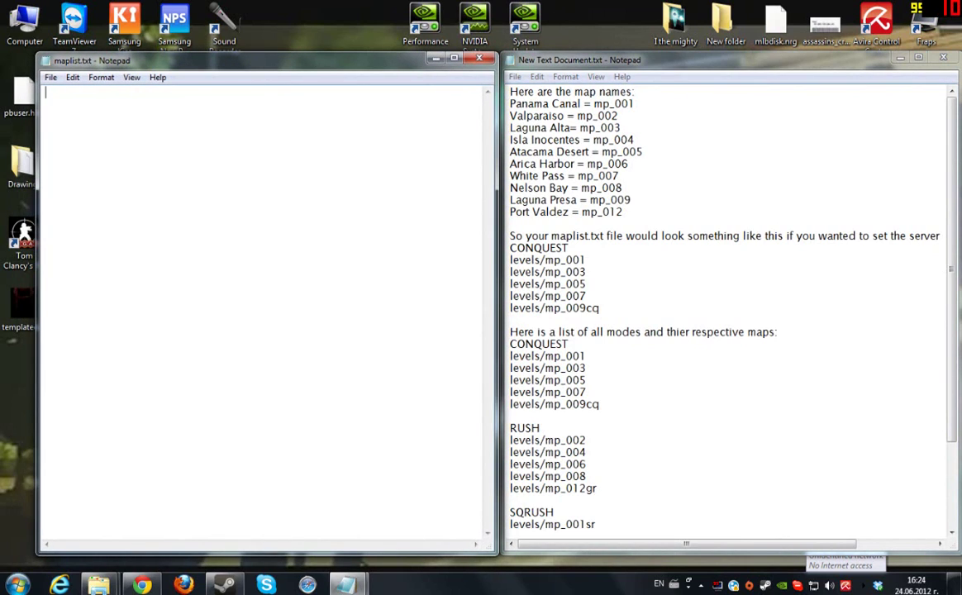
Copy the RUSH mode name and the levels/mp_002 line from the map notes into maplist.txt on separate lines
double_click(524, 428)
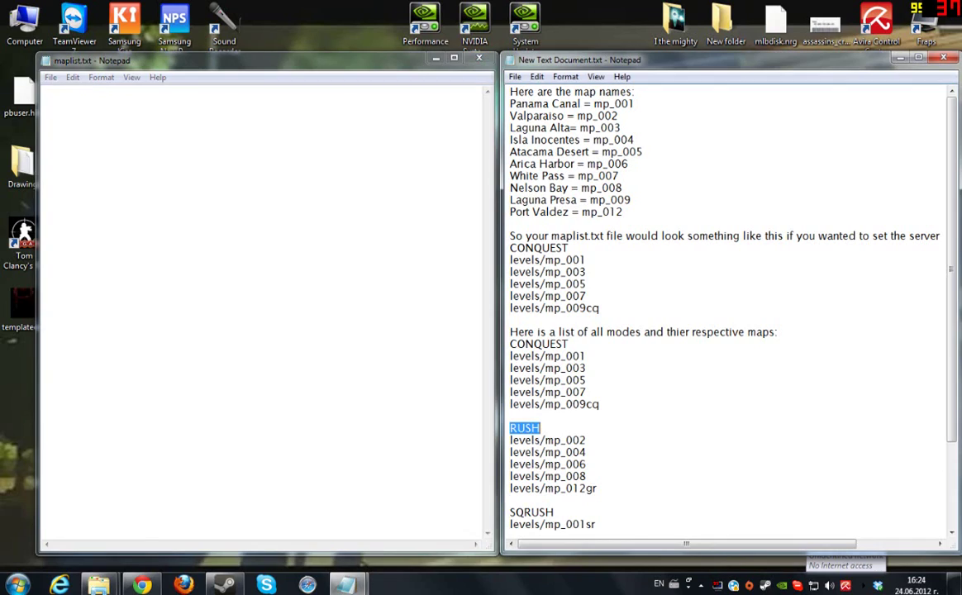
key("ctrl+c")
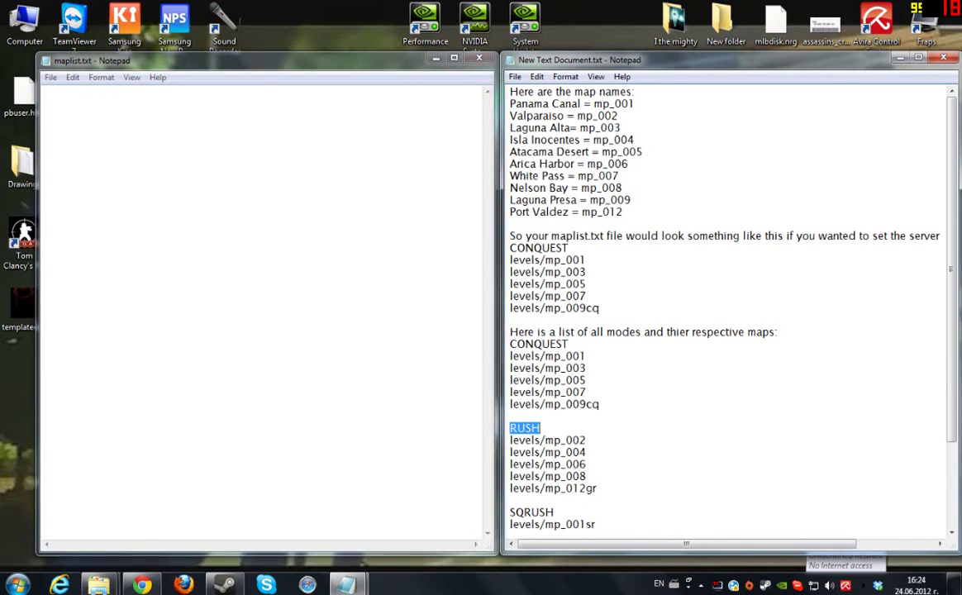
key("alt+Tab")
key("ctrl+v")
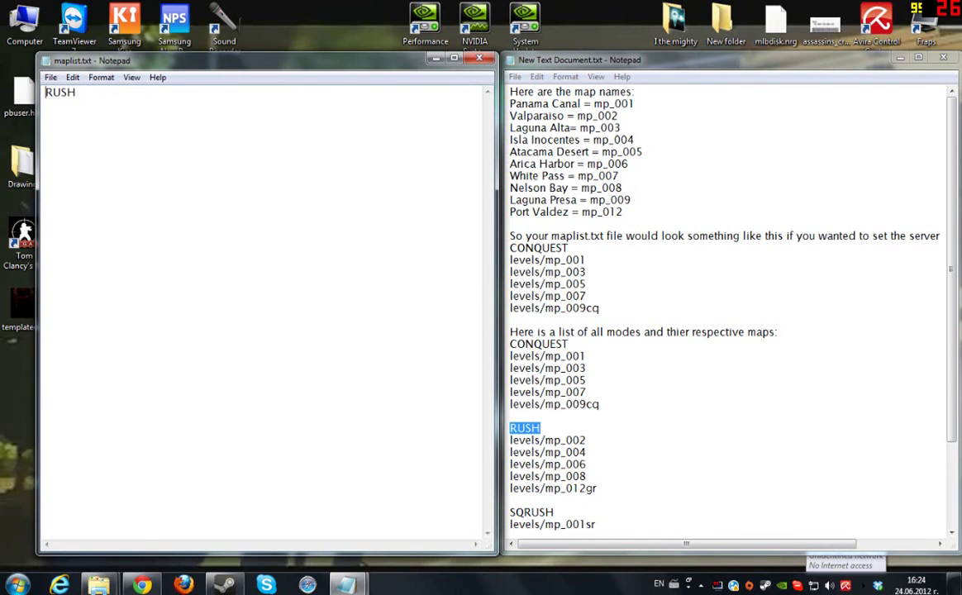
left_click(632, 200)
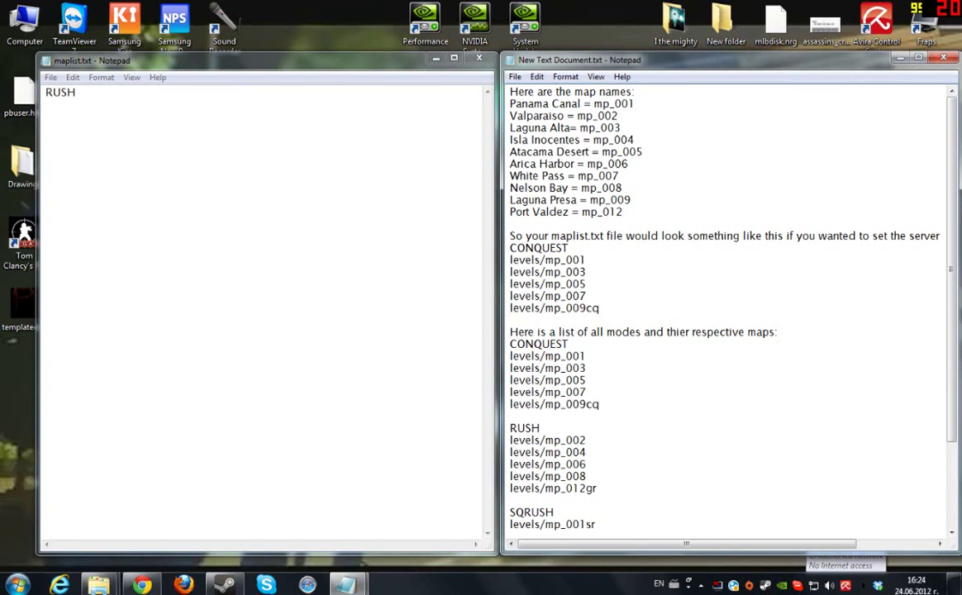
key("shift+End")
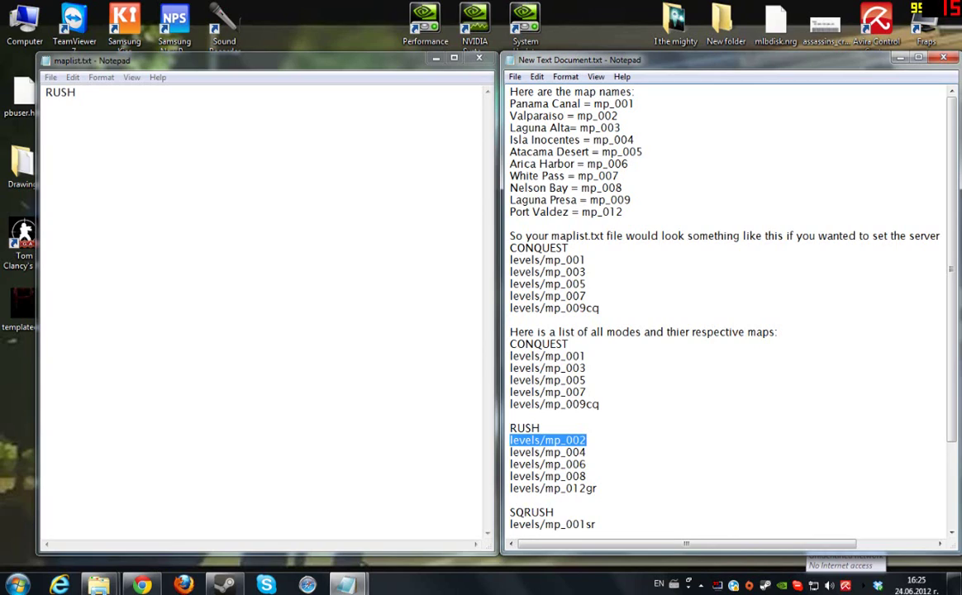
key("alt+Tab")
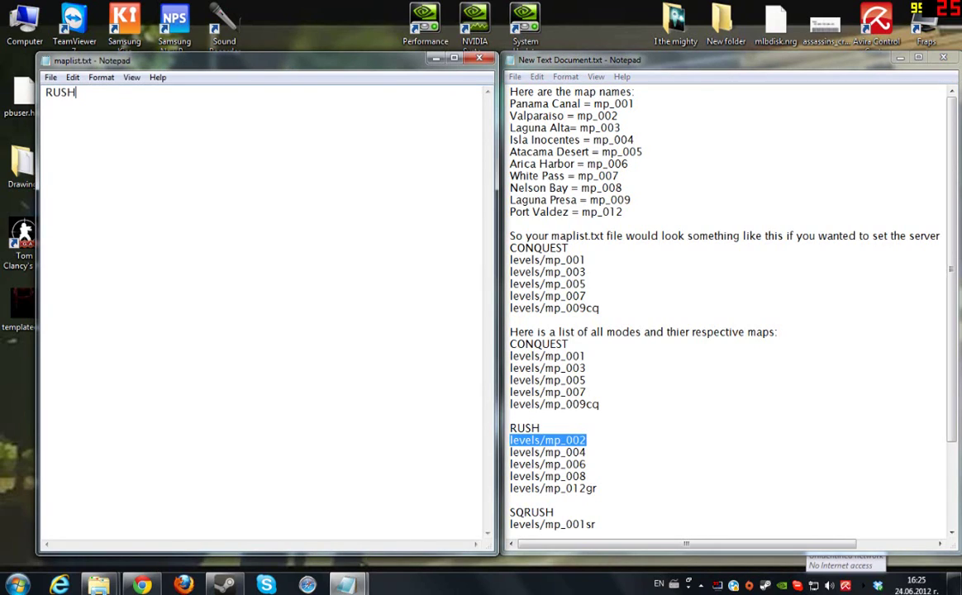
key("Return")
key("ctrl+v")
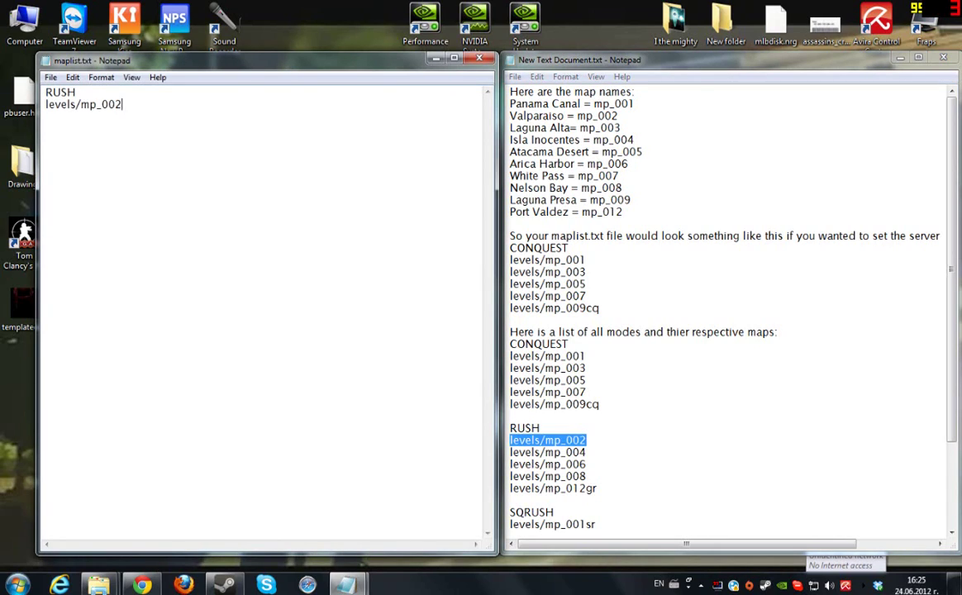
Add the Rush suffix to the map line in maplist.txt so that it reads levels/mp_002gr, checking the suffix in the notes
type("r")
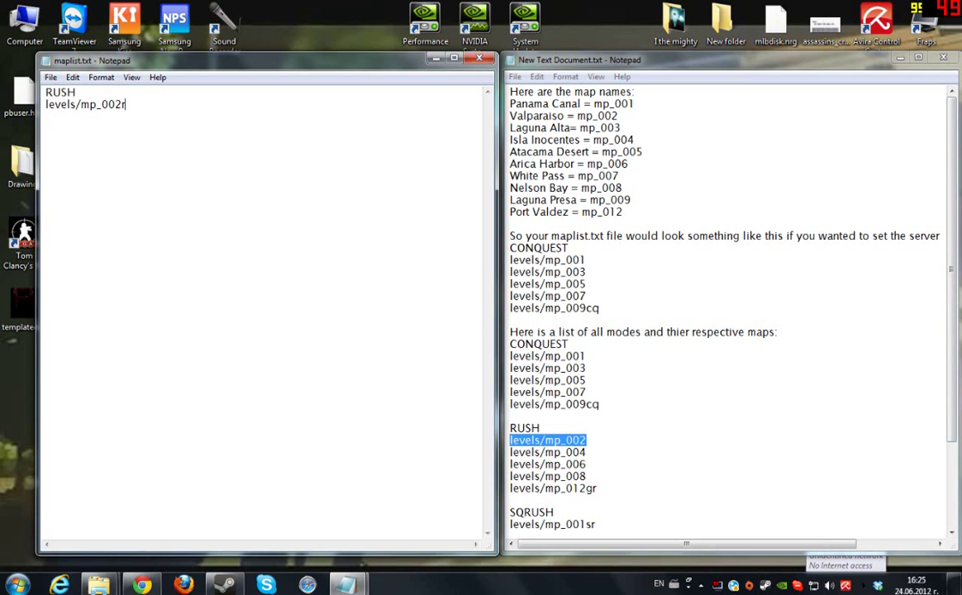
left_click_drag(952, 389, 951, 445)
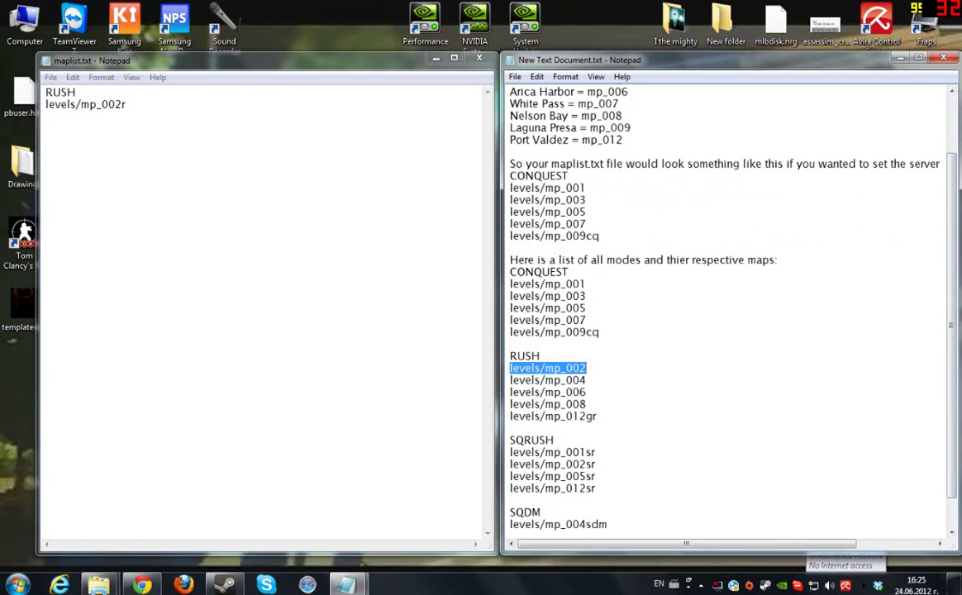
left_click(127, 105)
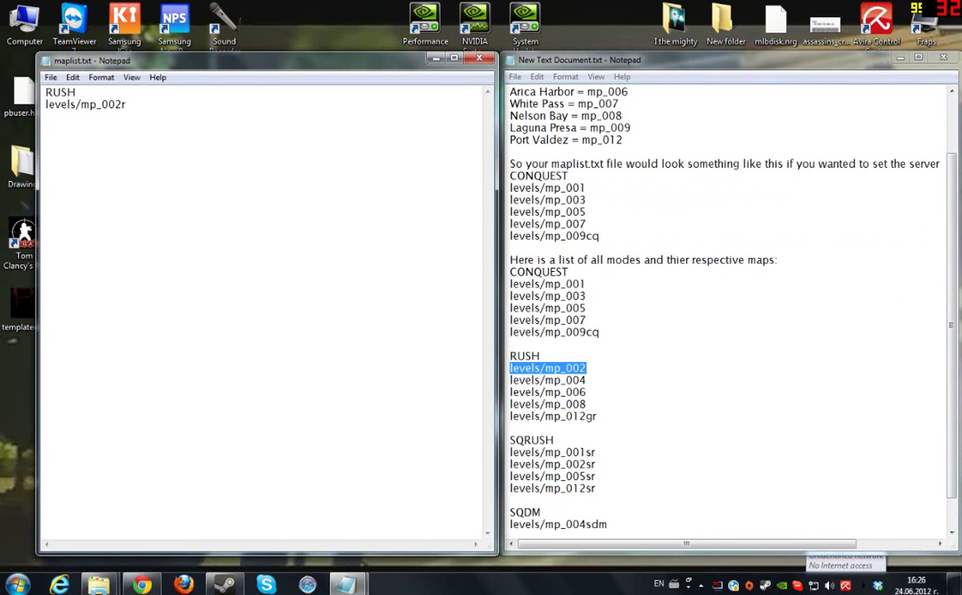
double_click(587, 417)
left_click(586, 416)
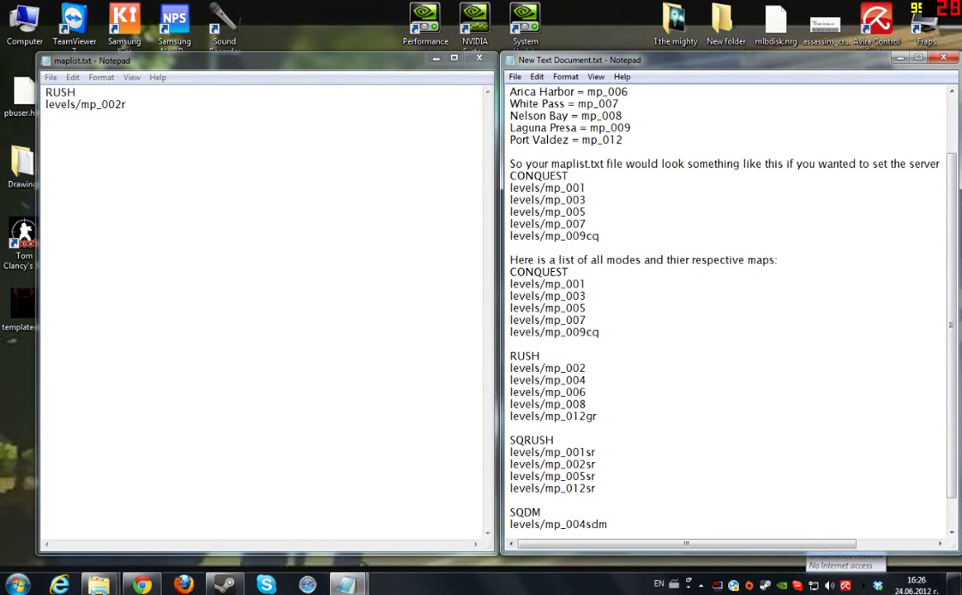
left_click(122, 105)
type("g")
Append the suffix gr to the levels/mp_002, mp_004, mp_006 and mp_008 lines under RUSH in the map notes
left_click(596, 464)
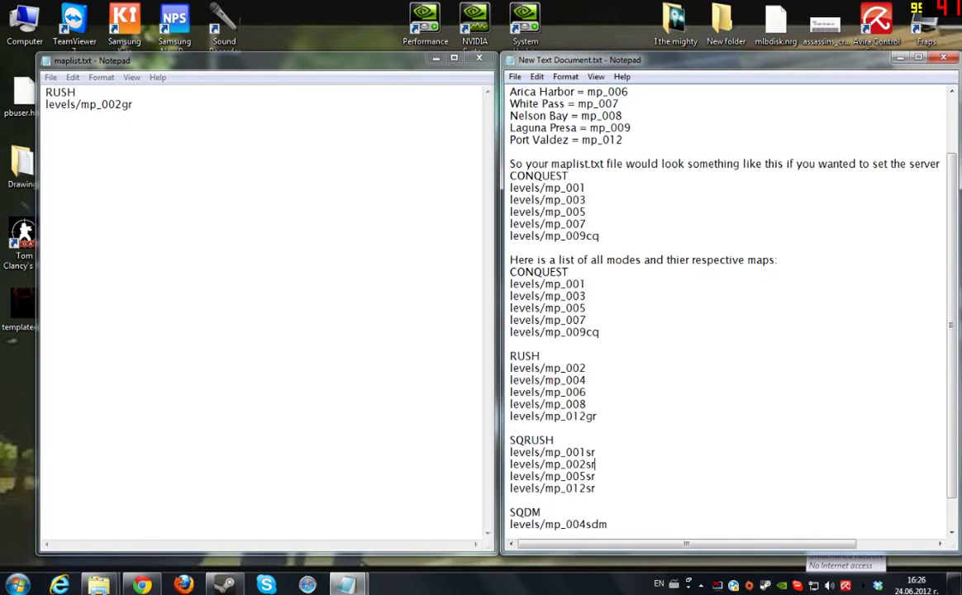
left_click(510, 427)
key("Up")
key("Up")
key("Up")
key("Up")
key("Up")
key("End")
type("gr")
key("Down")
type("gr")
key("Down")
type("gr")
key("Down")
type("gr")
Append the suffix cq to levels/mp_001, mp_003, mp_005 and mp_007 under CONQUEST in the list of all modes
key("Up")
key("Up")
key("Up")
key("Up")
key("Up")
key("Up")
key("Up")
type("cq")
key("Up")
type("cq")
key("Up")
type("cq")
key("Up")
type("cq")
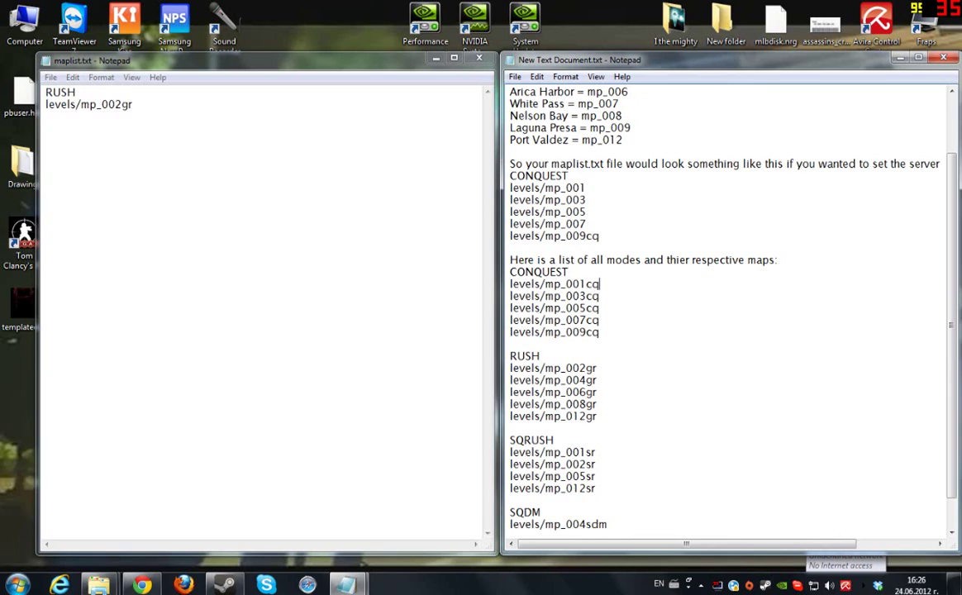
Append the suffix cq to levels/mp_001, mp_003, mp_005 and mp_007 in the example maplist section of the notes
type("cq")
key("Up")
type("cq")
key("Up")
type("cq")
key("Up")
type("cq")
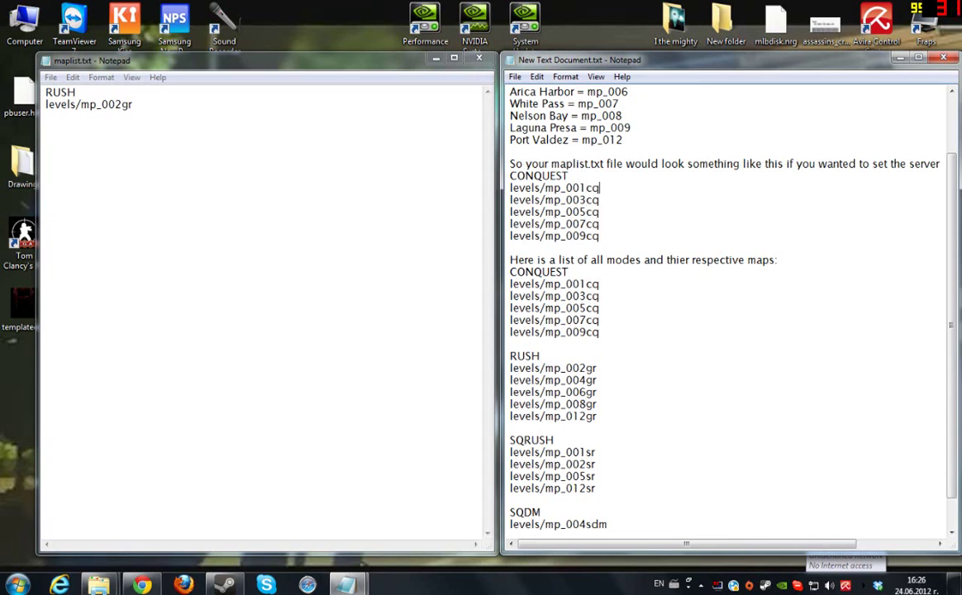
Complete the last SQDM map line in the notes as levels/mp_009sdm
left_click_drag(510, 176, 635, 260)
left_click(573, 213)
scroll(573, 212, "down", 1)
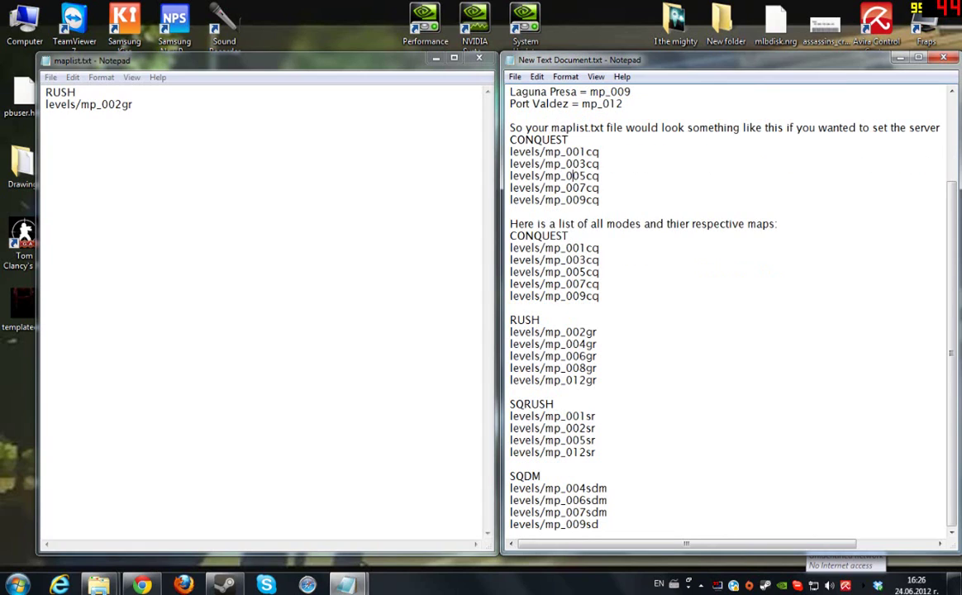
type("m")
Examine the map name suffixes for each game mode in the notes, from SQDM up to CONQUEST
left_click_drag(608, 488, 585, 452)
key("Up")
key("Up")
key("Up")
key("Up")
key("Up")
key("Up")
key("End")
key("shift+Left")
key("shift+Left")
left_click(599, 296)
key("shift+Left")
key("shift+Left")
key("Down")
Return to maplist.txt and close it with its changes saved
key("alt+Tab")
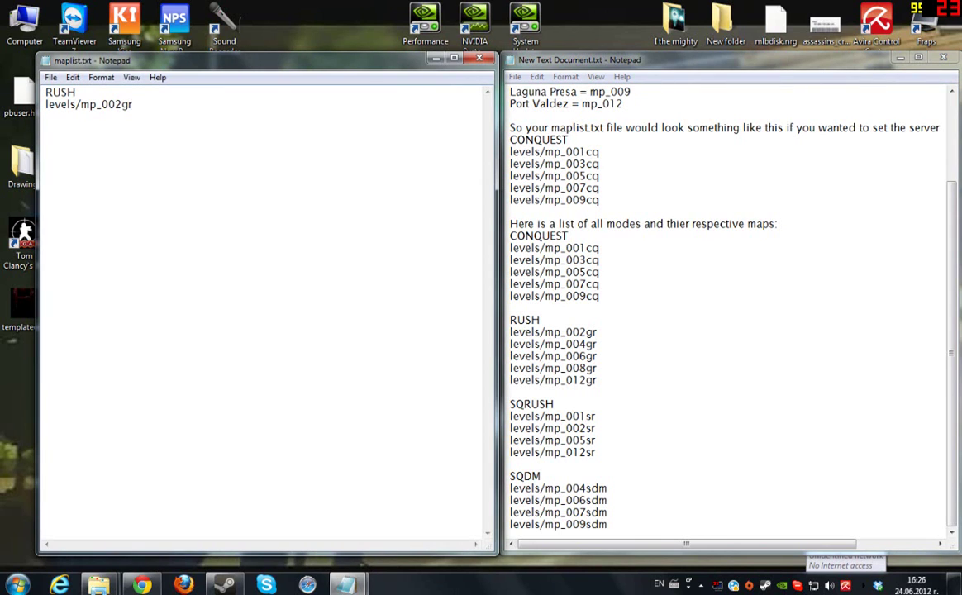
left_click(478, 58)
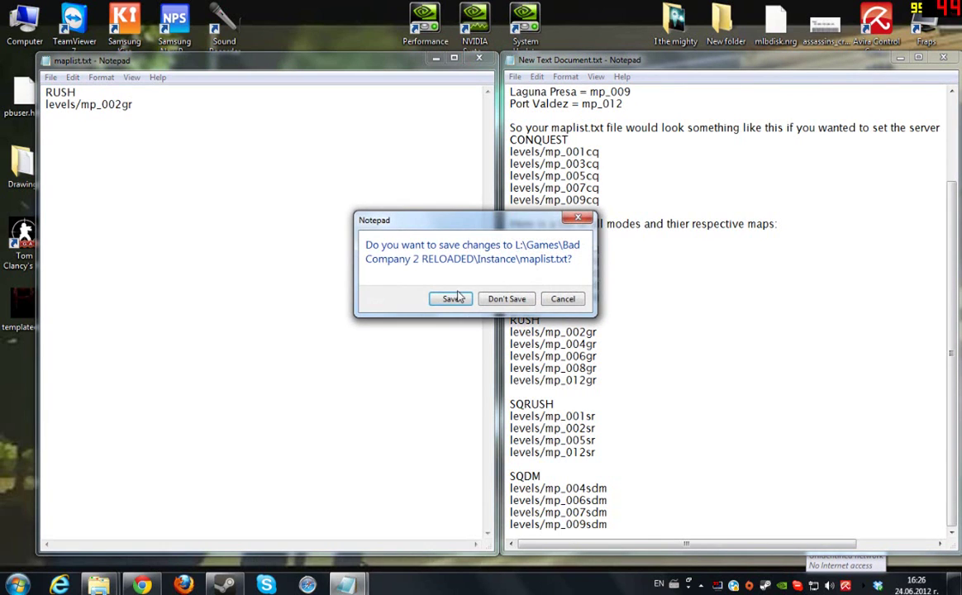
left_click(457, 298)
Move the map notes to the middle of the desktop and look over their mode and map lists
left_click_drag(657, 62, 495, 46)
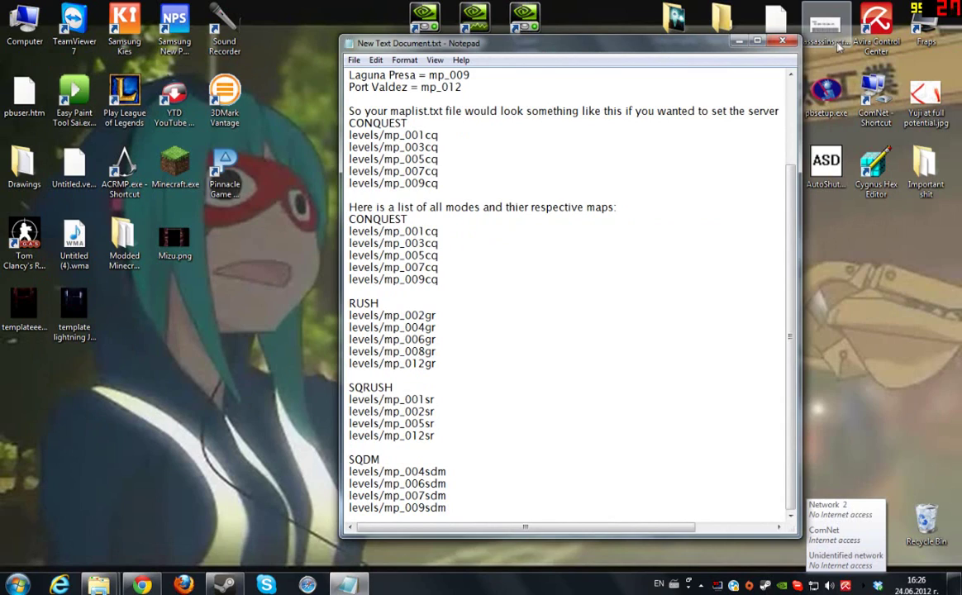
left_click(781, 41)
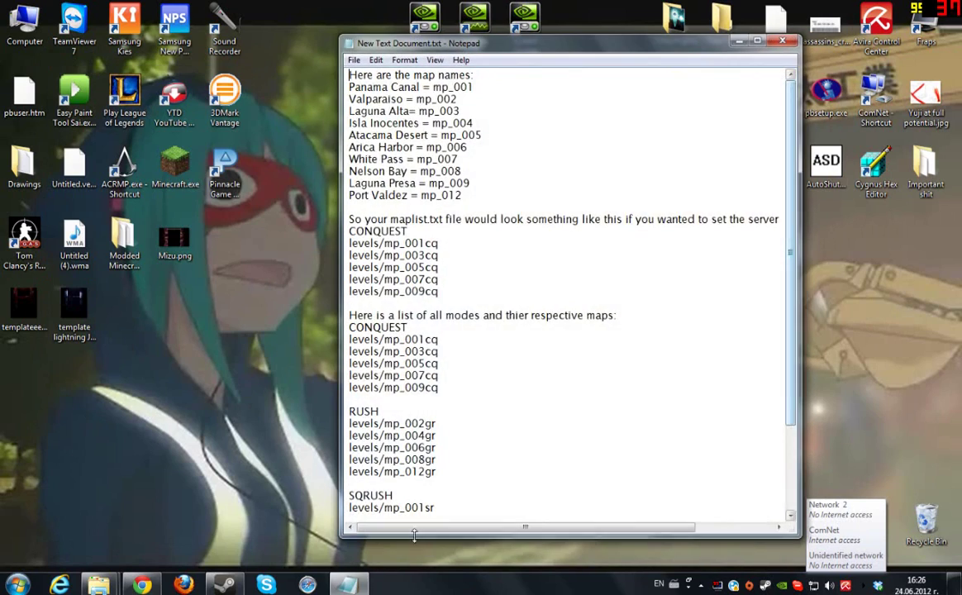
scroll(414, 534, "down", 3)
Switch to Chrome and read the forum tutorial's reserved slots, Startup.txt and additional customization sections
left_click(142, 585)
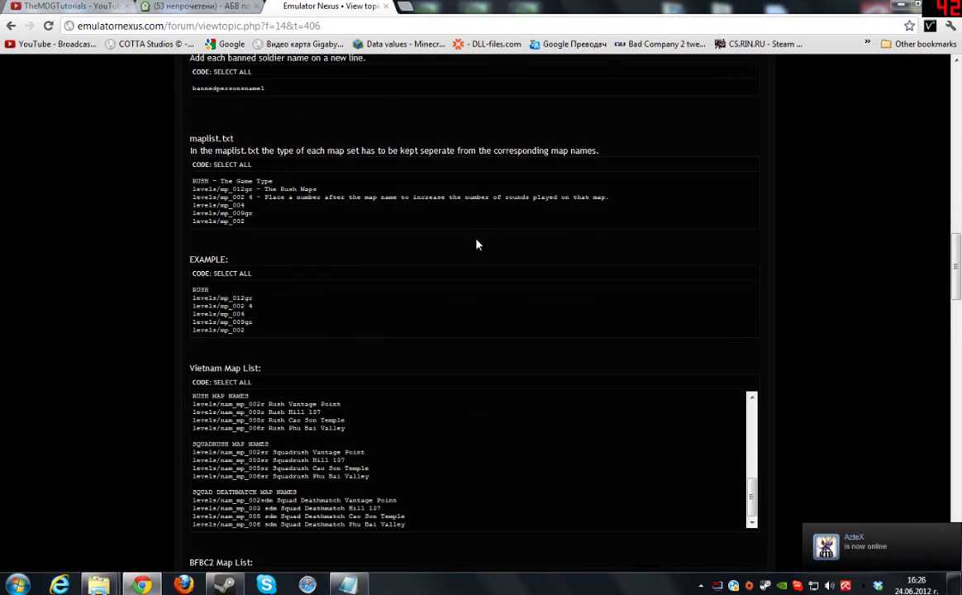
scroll(476, 245, "down", 7)
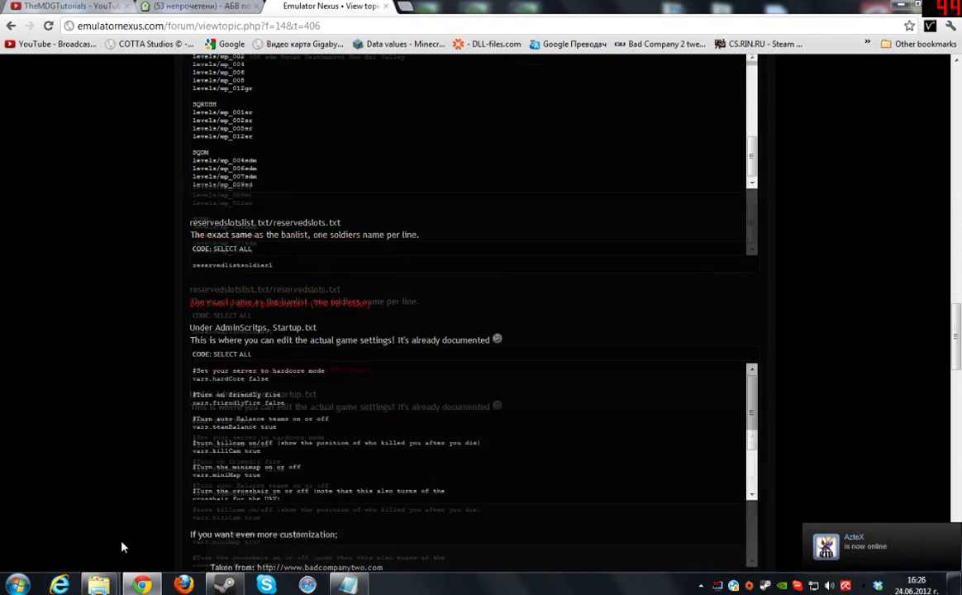
scroll(116, 533, "down", 4)
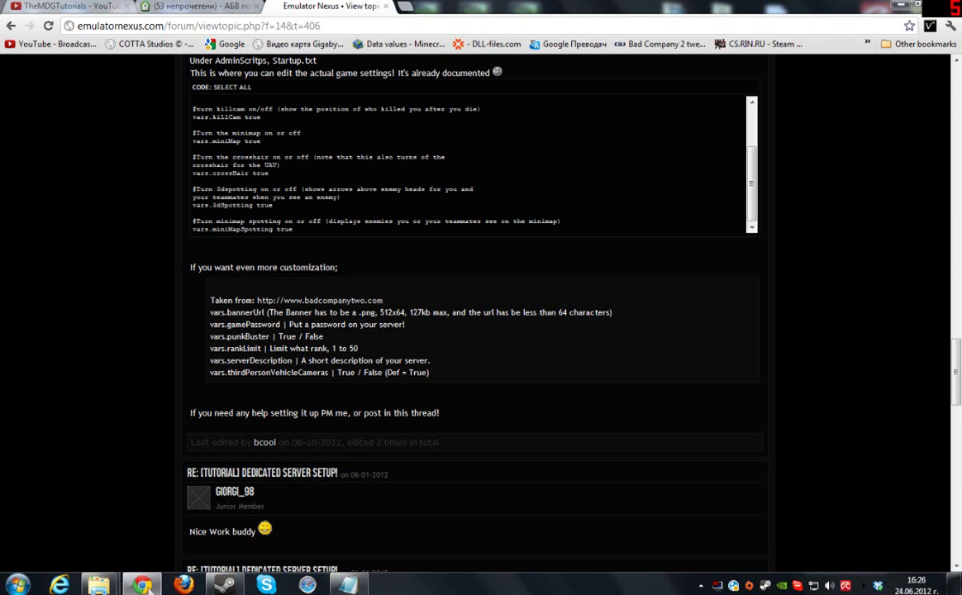
left_click(142, 585)
Switch to the Instance folder window in Windows Explorer and go back to the Bad Company 2 RELOADED folder
mouse_move(100, 584)
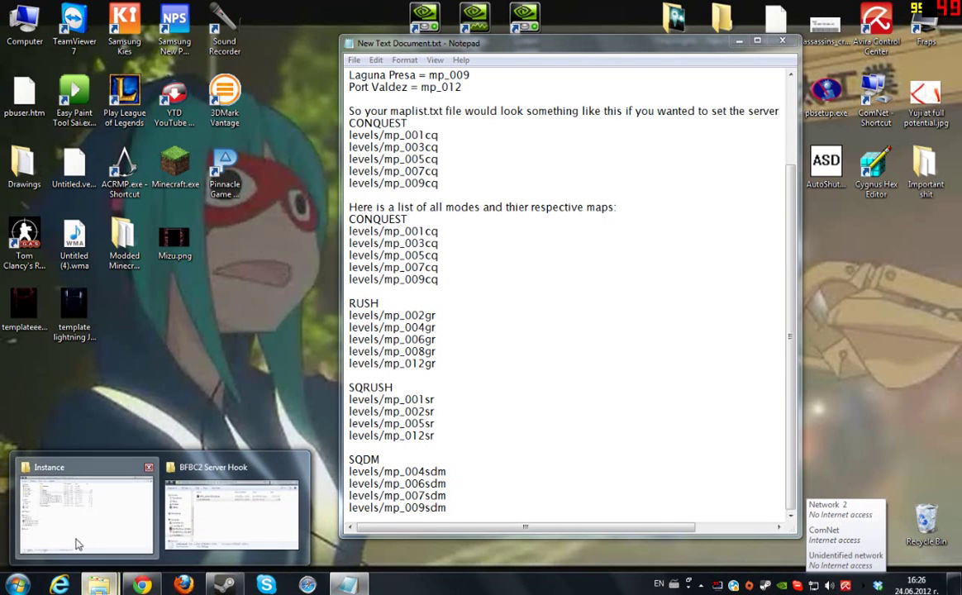
left_click(117, 518)
left_click(10, 22)
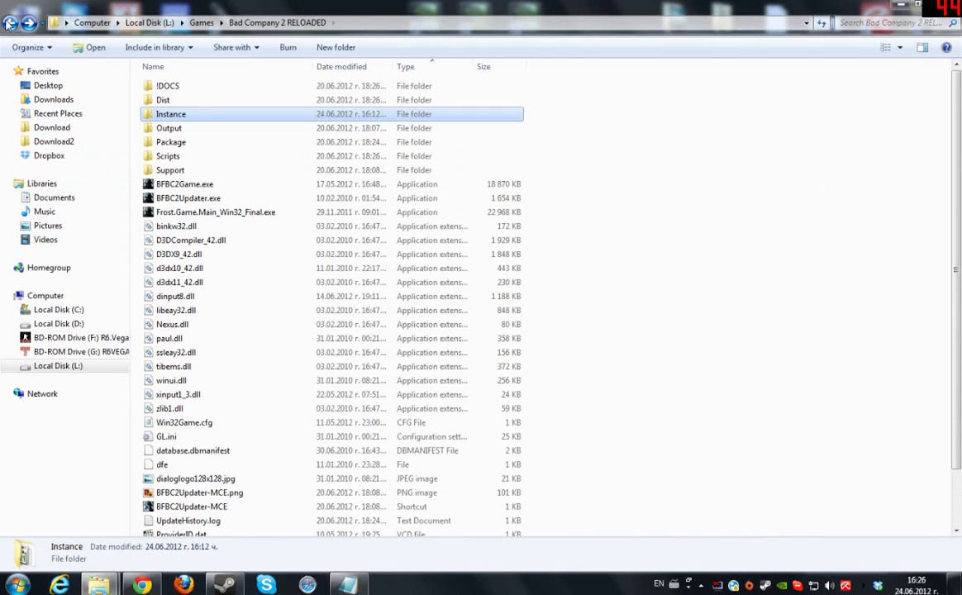
Start the server with ~StartServer.bat from the Bad Company 2 RELOADED folder and move its log window clear of the command prompt
scroll(275, 255, "down", 2)
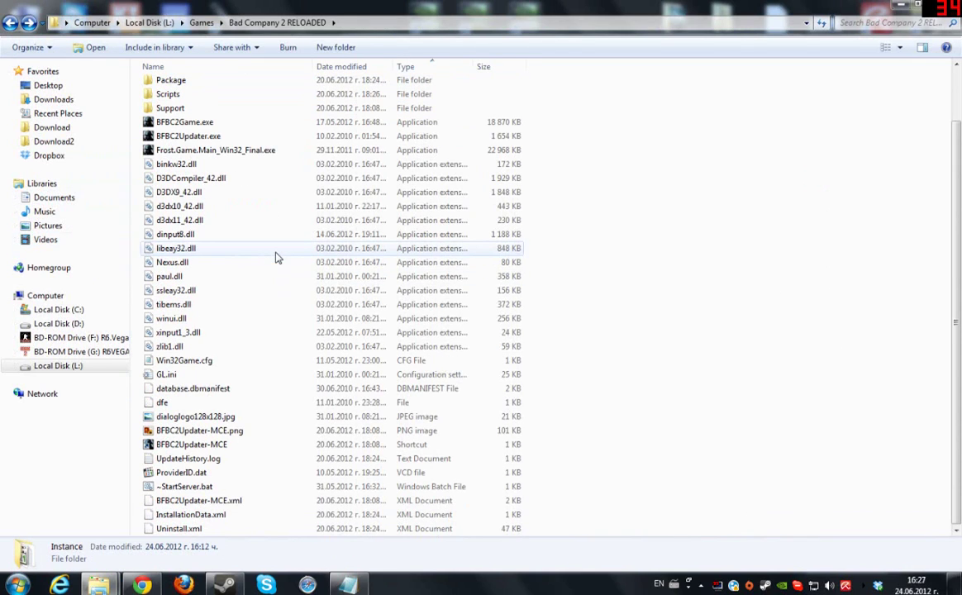
double_click(236, 487)
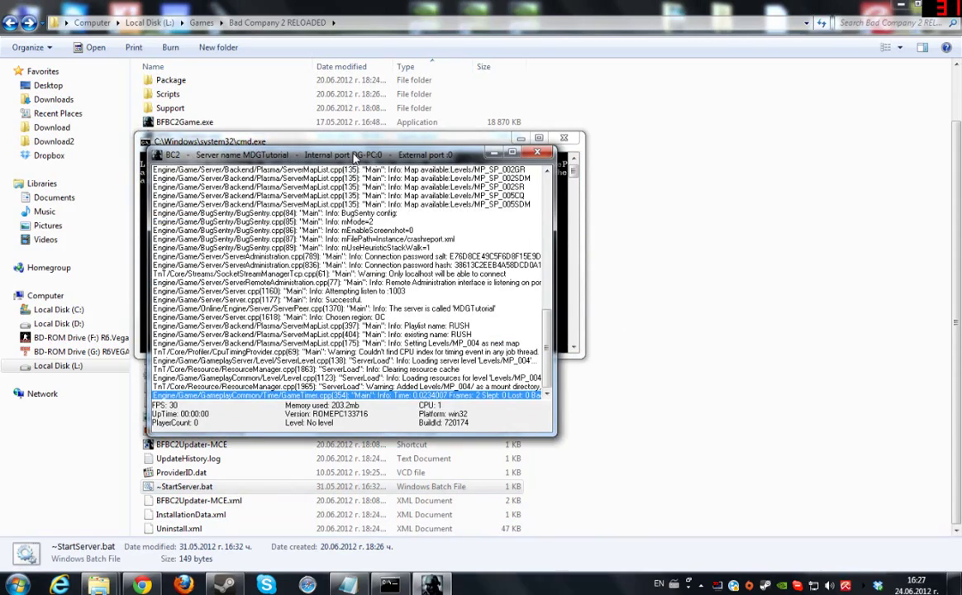
left_click_drag(326, 153, 772, 141)
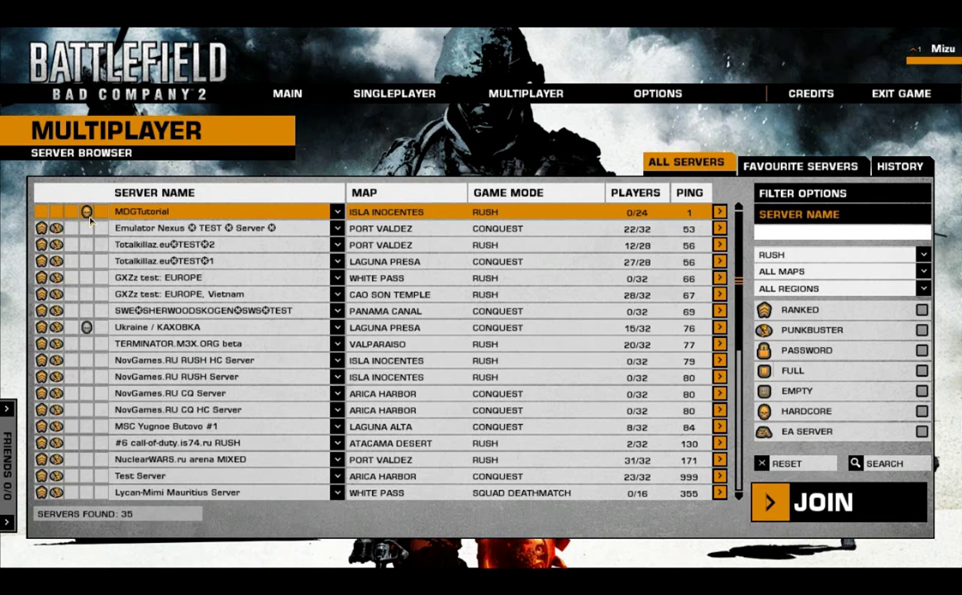
Join the MDGTutorial server from the multiplayer server browser, deploy as attacker and view the scoreboard
double_click(165, 215)
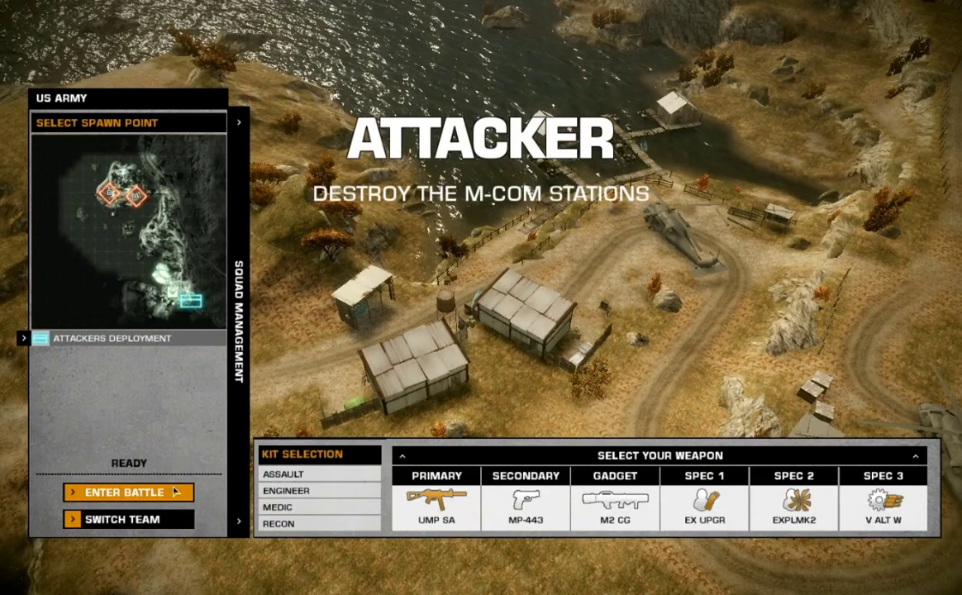
left_click(175, 491)
key("Tab")
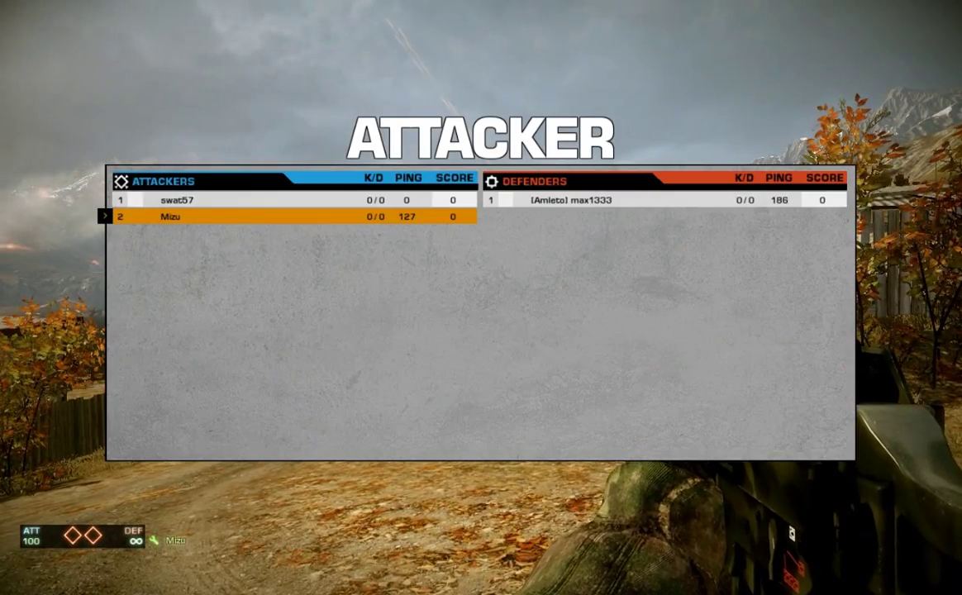
key("2")
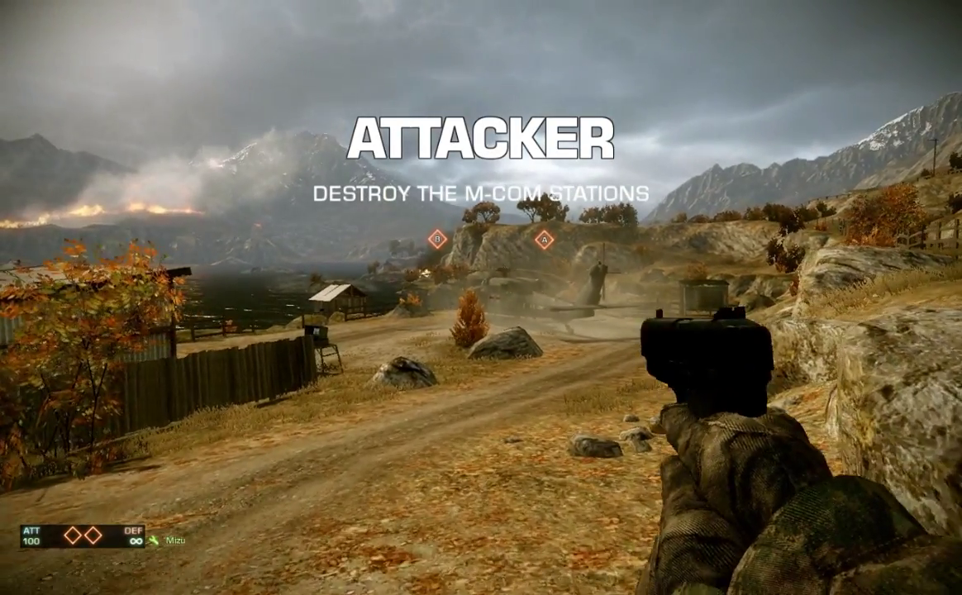
key("m")
key("m")
key("w")
key("1")
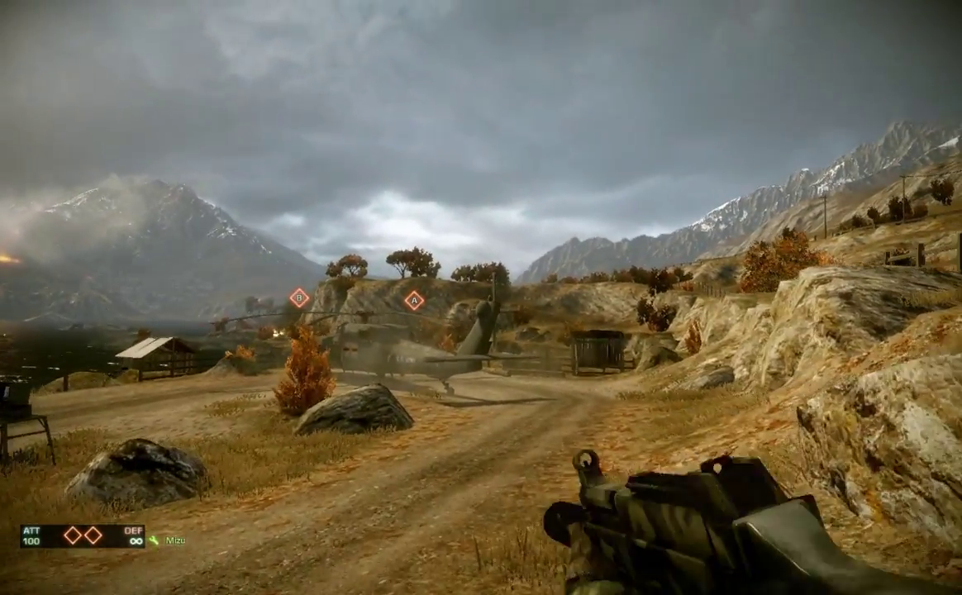
key("3")
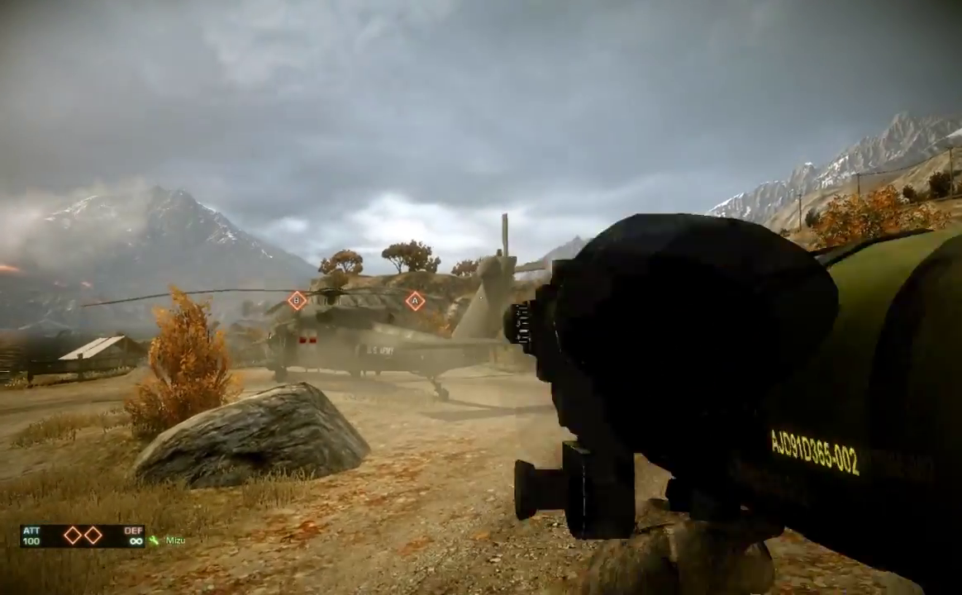
key("4")
key("1")
key("space")
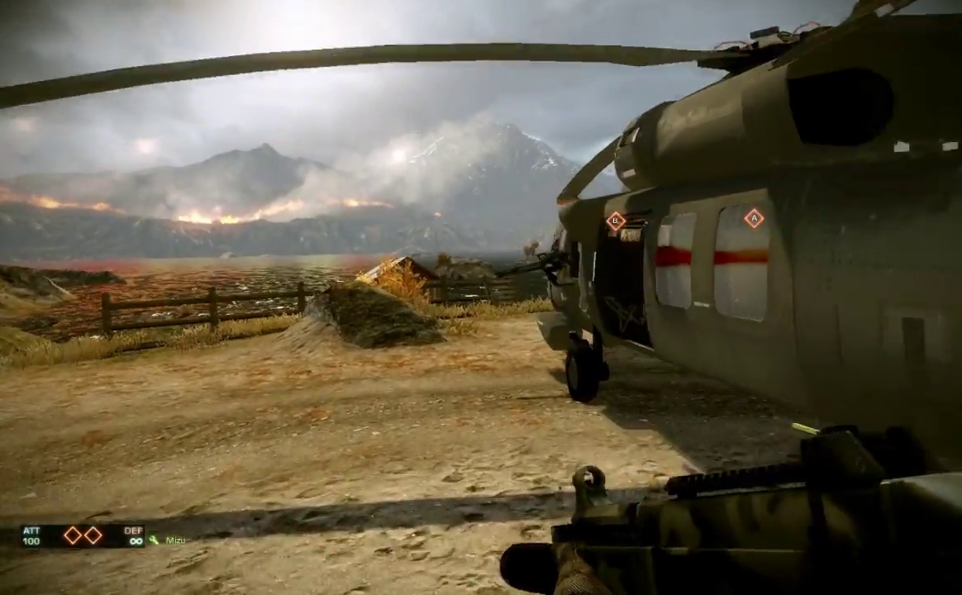
key("Tab")
key("w")
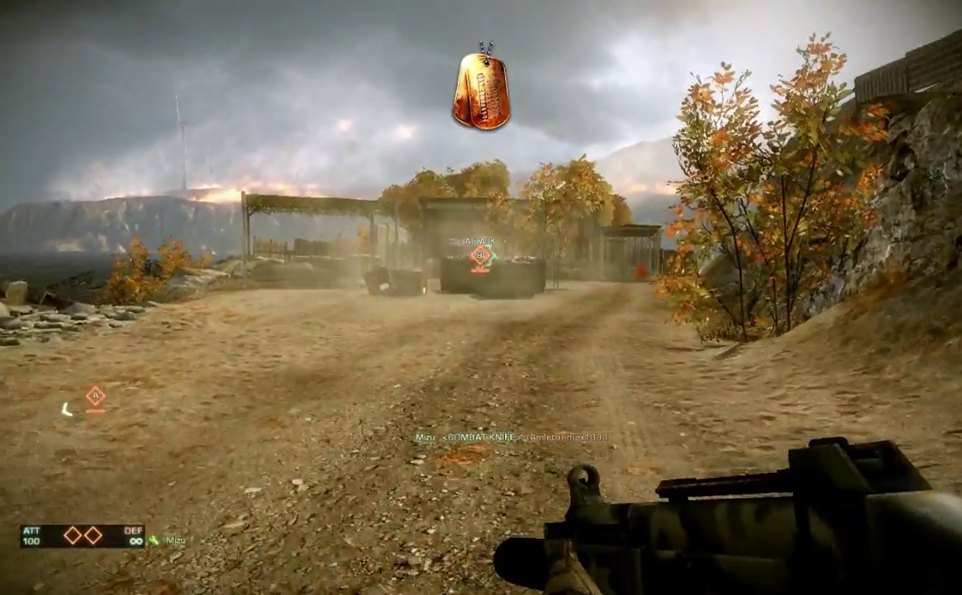
key("Tab")
key("w")
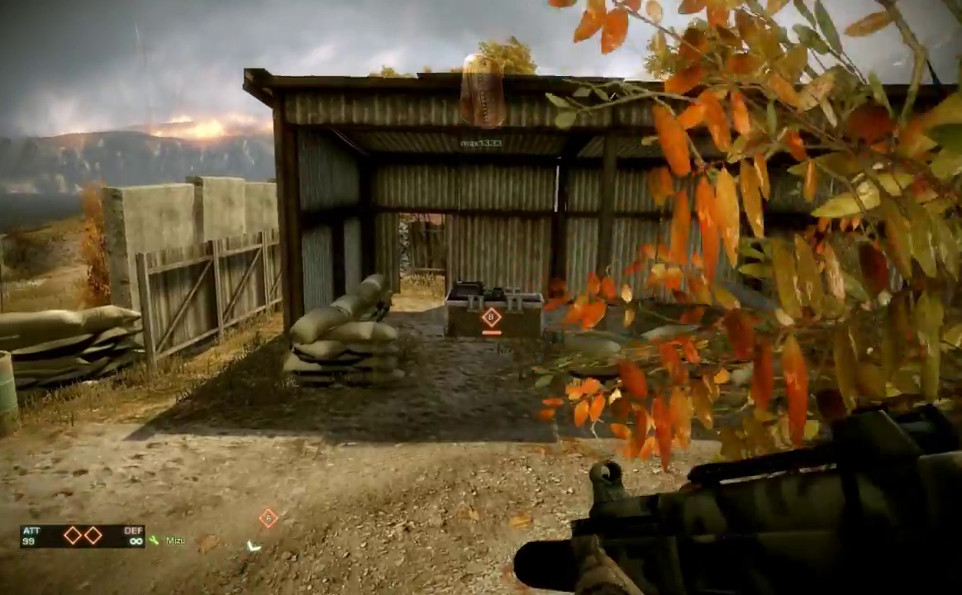
key("Tab")
key("w")
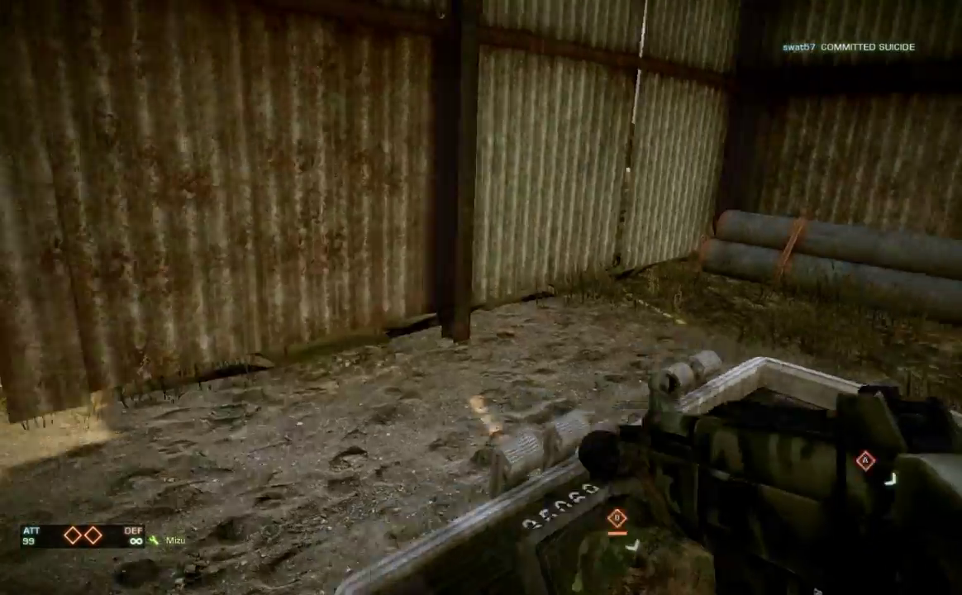
key("e")
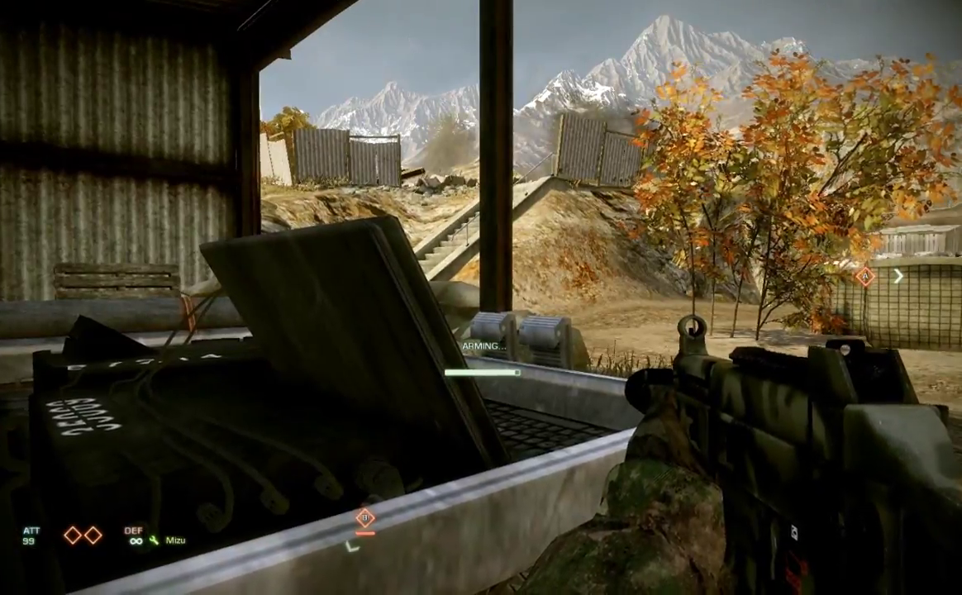
key("w")
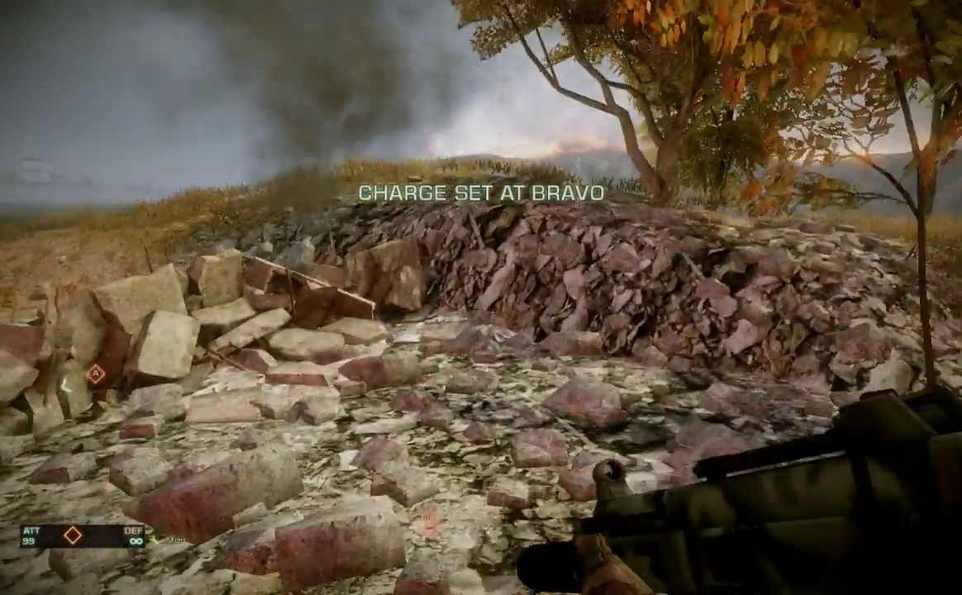
key("w")
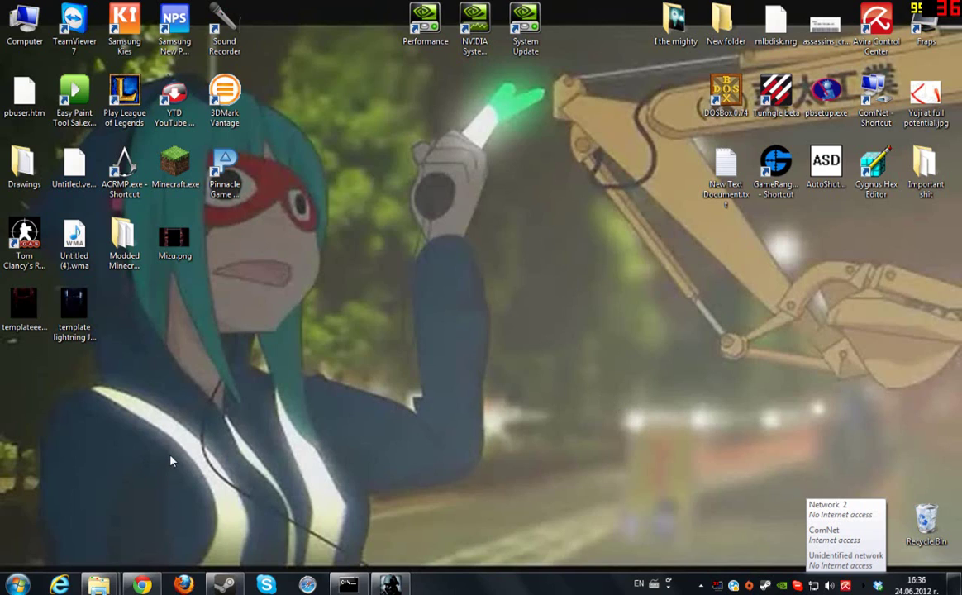
Bring up the Bad Company 2 RELOADED folder window and open ServerOptions.ini from its Instance folder
mouse_move(99, 583)
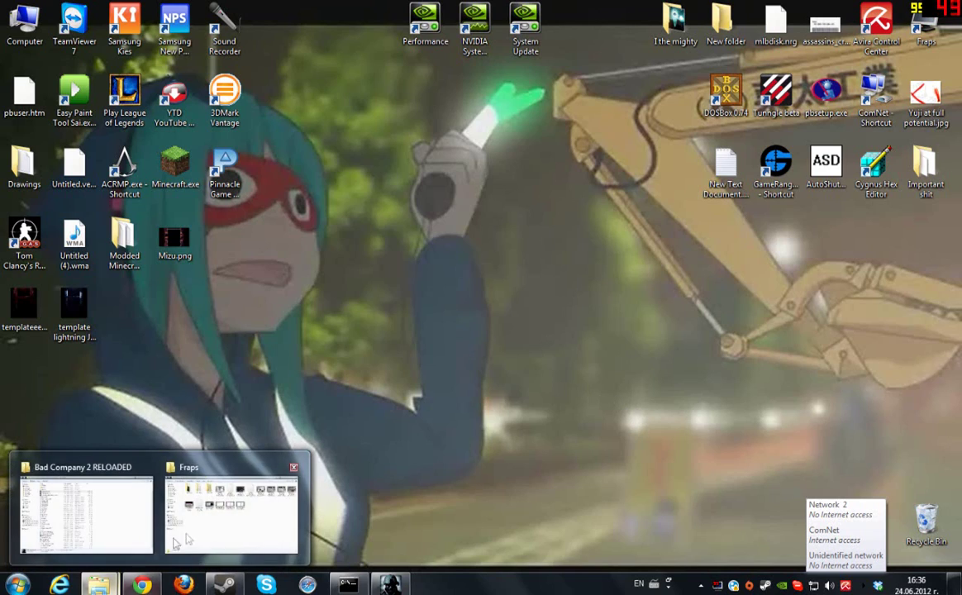
left_click(100, 510)
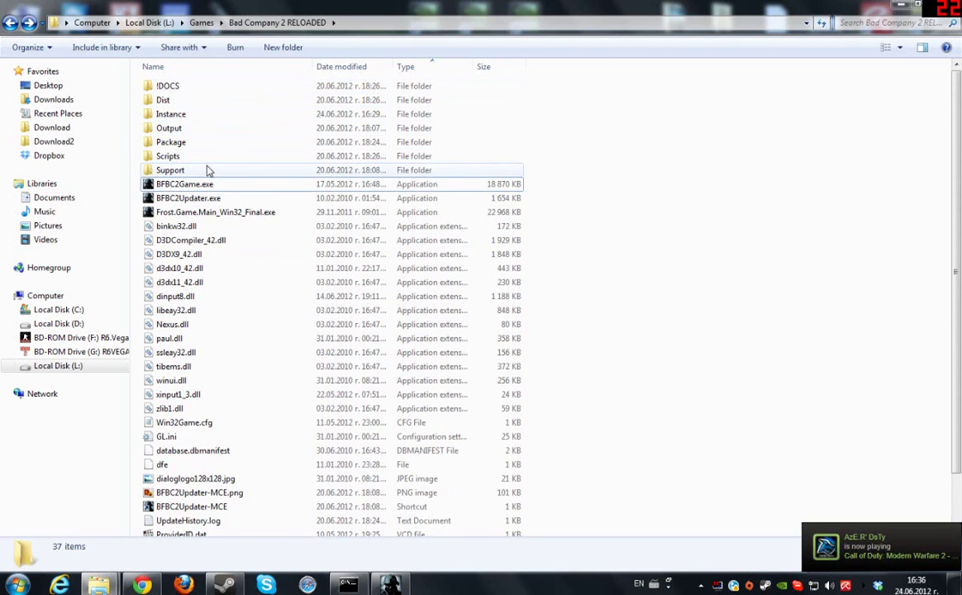
double_click(197, 115)
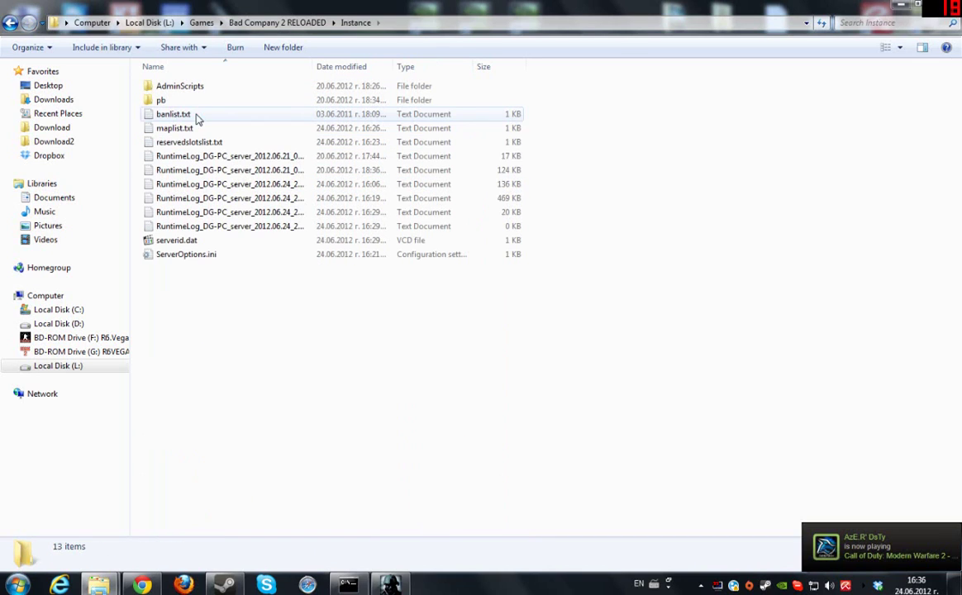
double_click(244, 257)
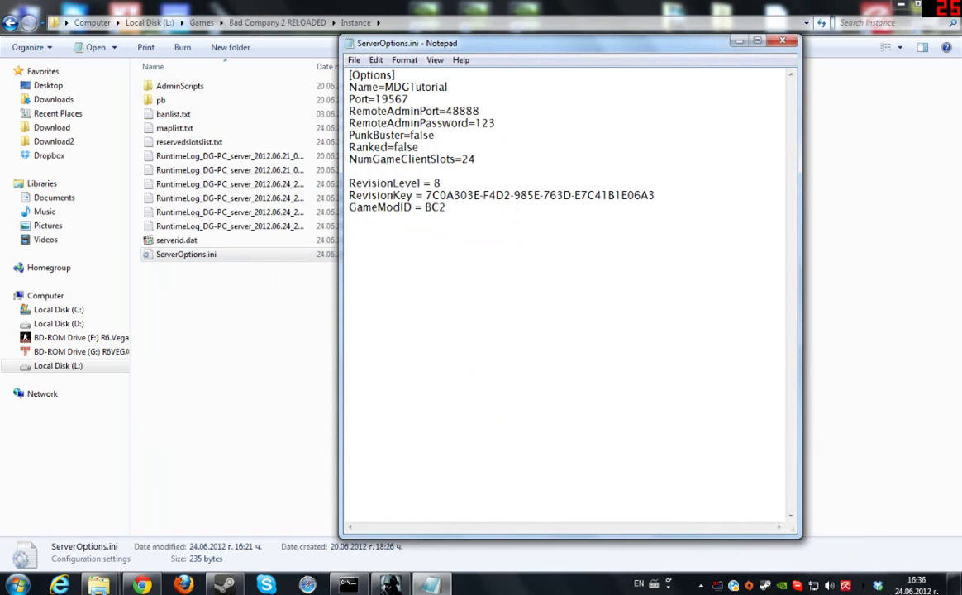
Set PunkBuster and Ranked to true in ServerOptions.ini, save the file and close it
mouse_move(411, 135)
left_mouse_down()
mouse_move(430, 135)
mouse_move(411, 134)
left_mouse_up()
type("true")
key("Down")
key("BackSpace")
key("BackSpace")
key("BackSpace")
key("BackSpace")
key("BackSpace")
type("true")
key("ctrl+s")
key("alt+F4")
left_click(603, 236)
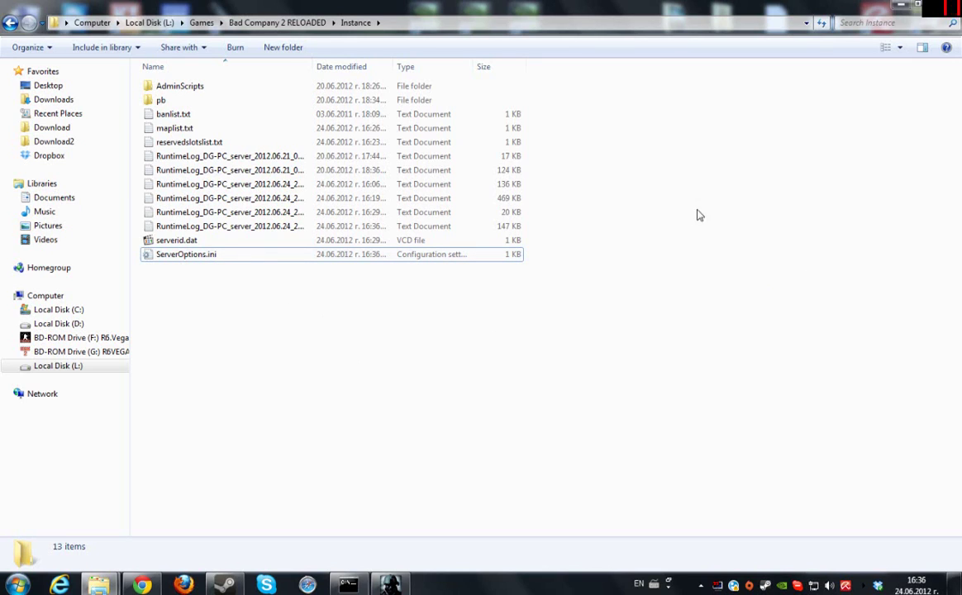
Open reservedslotslist.txt to check the reserved player entry and close it without changes
double_click(245, 146)
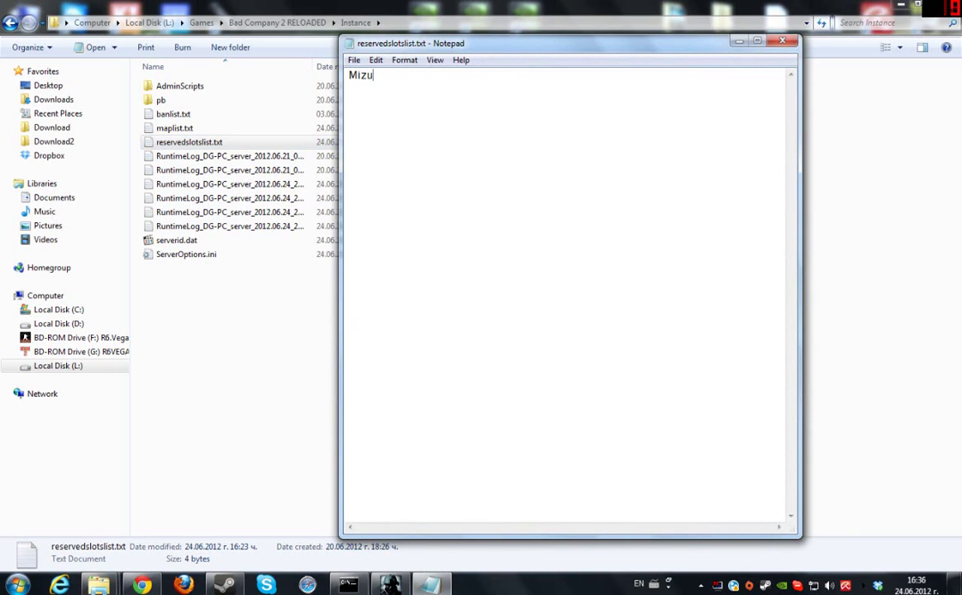
left_click(782, 41)
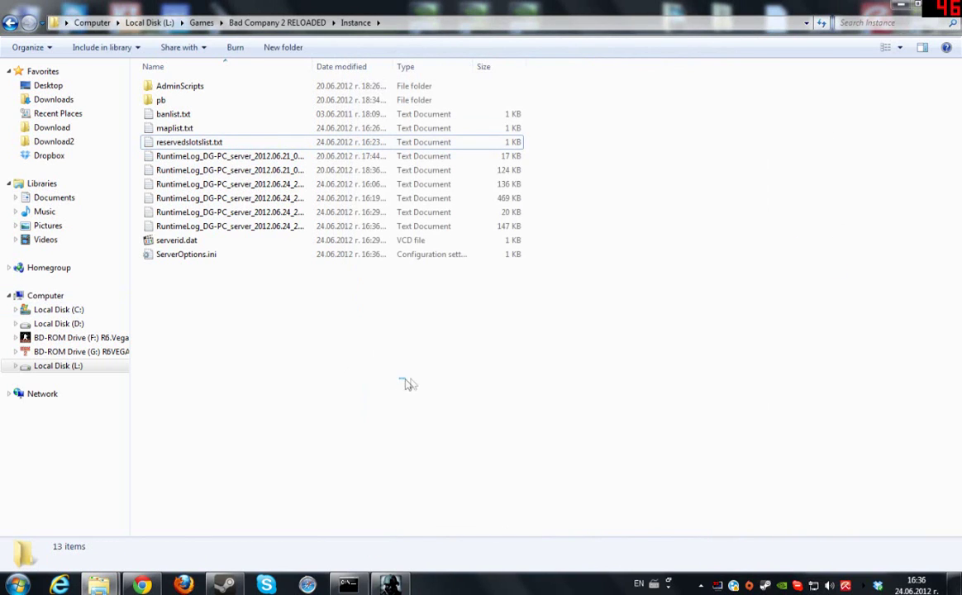
Minimize the Instance folder window and bring the running MDGTutorial server's log window to the front
left_click(900, 5)
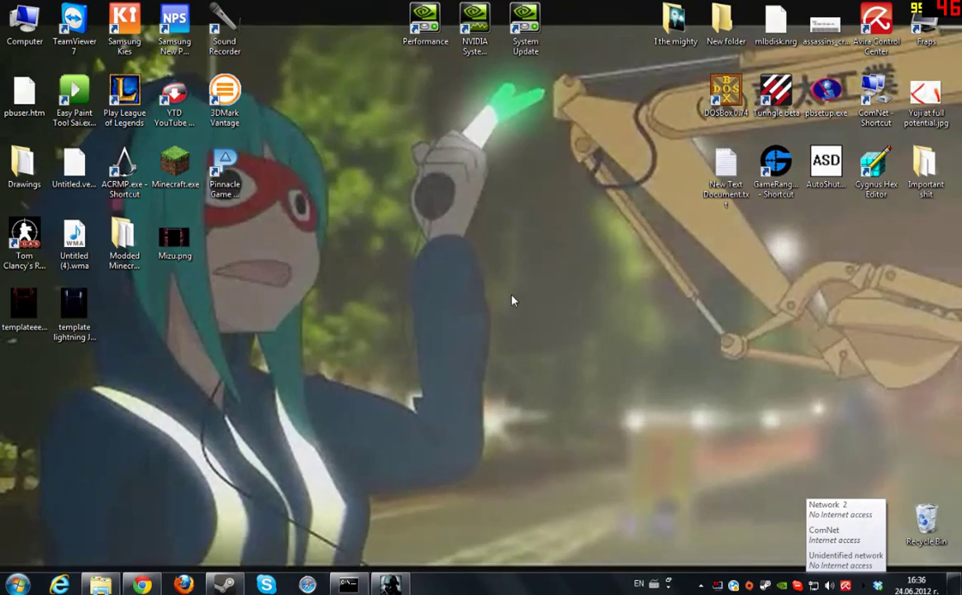
left_click(390, 583)
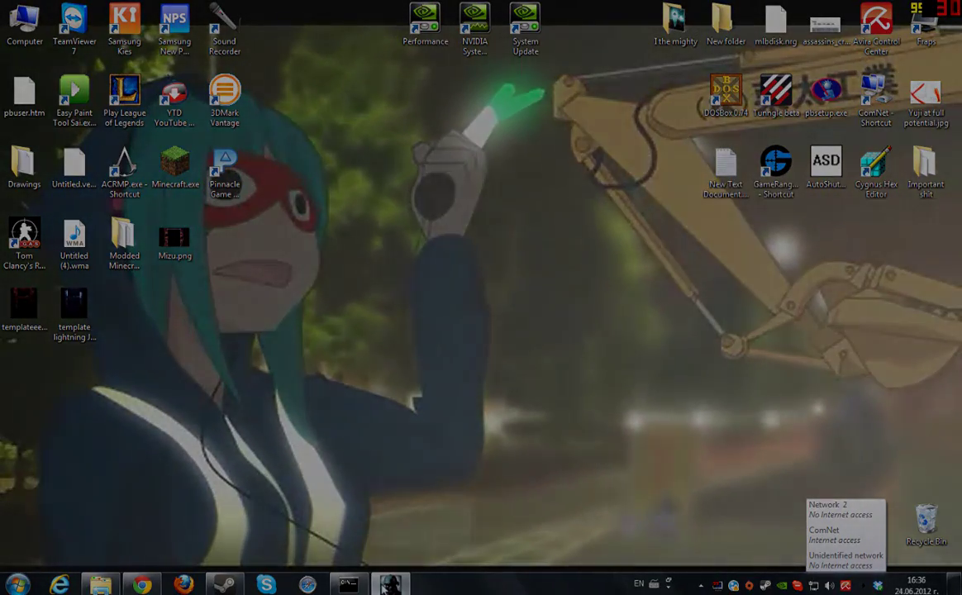
left_click(390, 585)
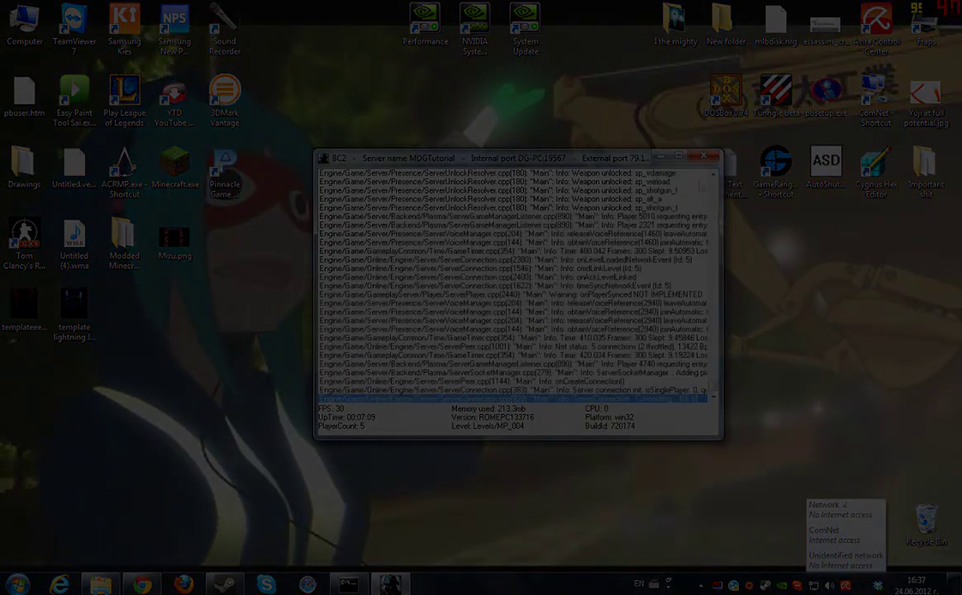